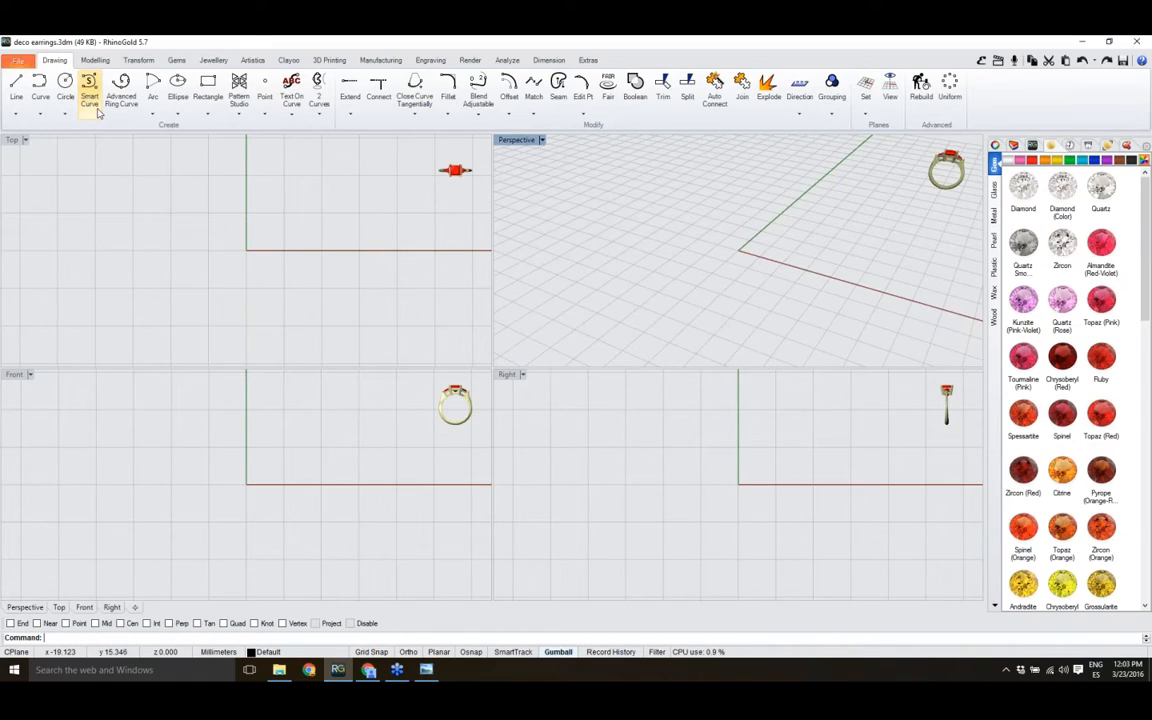
# - In the Right view, draw an open smart curve with Grid Snap through (12, 0), (11, 2), (2, 4) and (-12, 5)
pyautogui.click(96, 110)
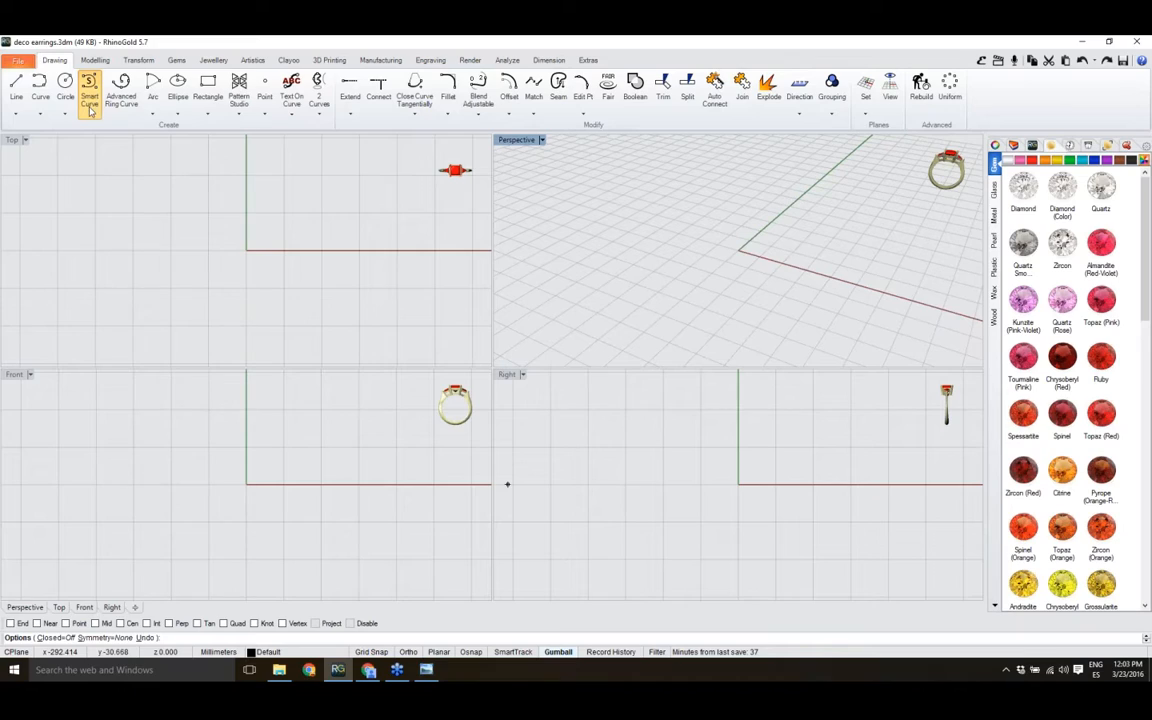
pyautogui.doubleClick(508, 375)
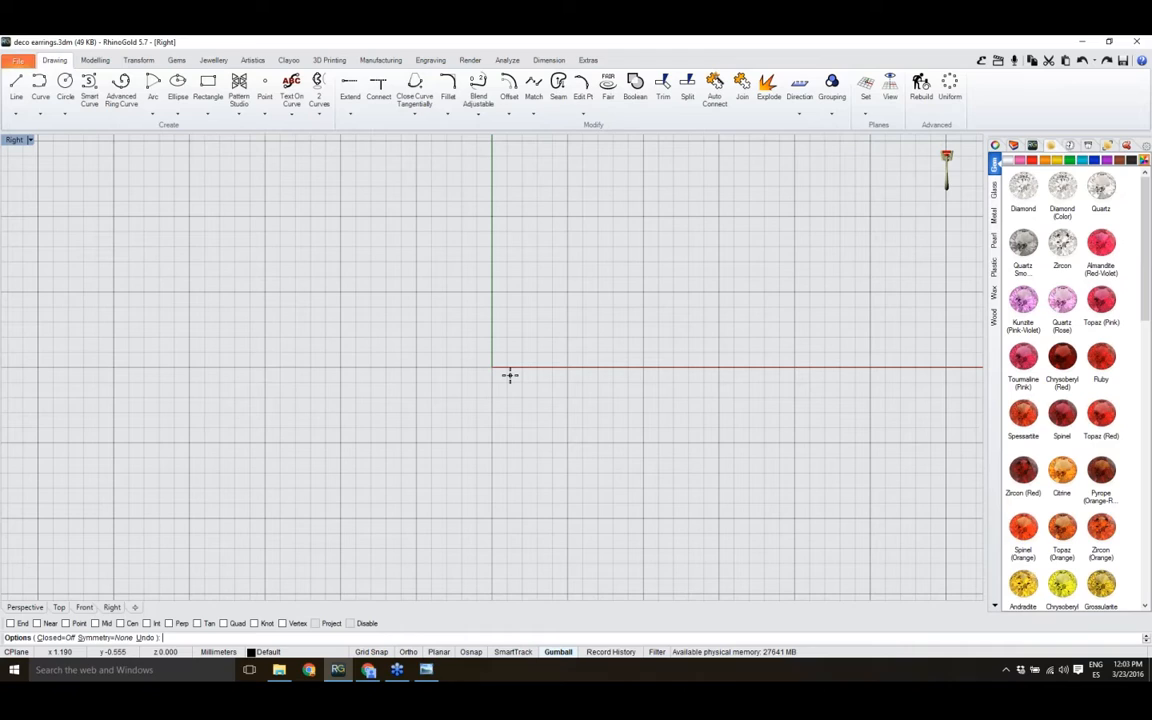
pyautogui.scroll(2, 450, 427)
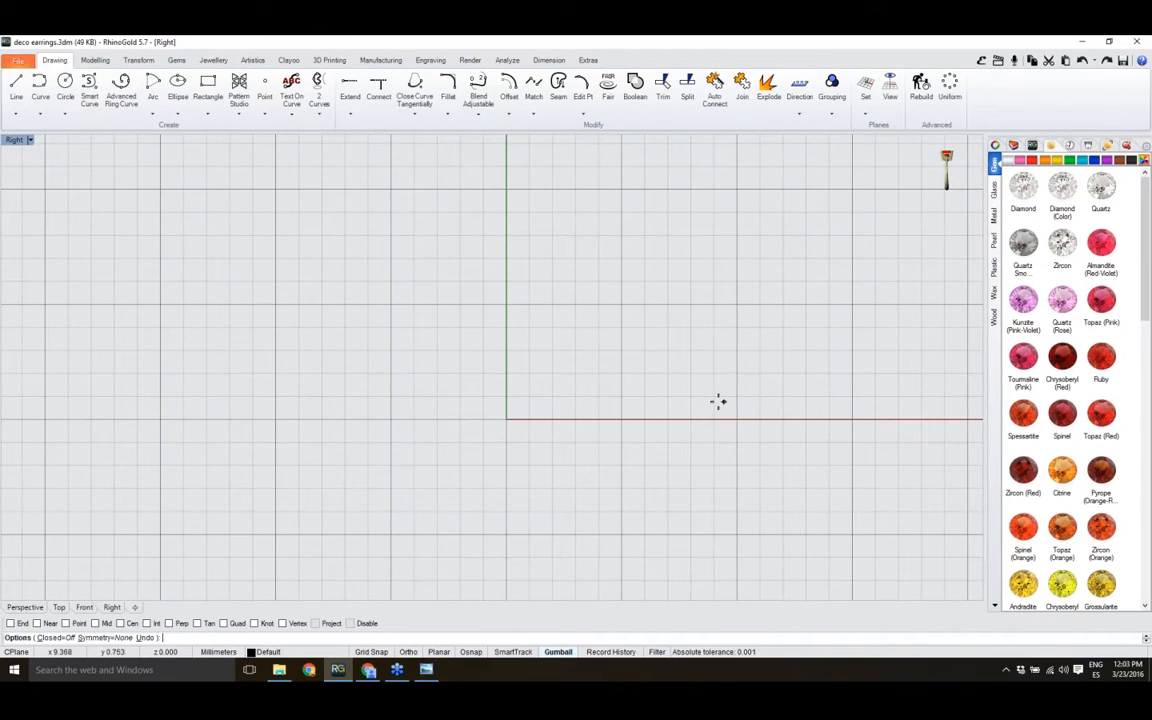
pyautogui.moveTo(661, 406)
pyautogui.mouseDown(button='right')
pyautogui.moveTo(618, 419)
pyautogui.moveTo(655, 417)
pyautogui.mouseUp(button='right')
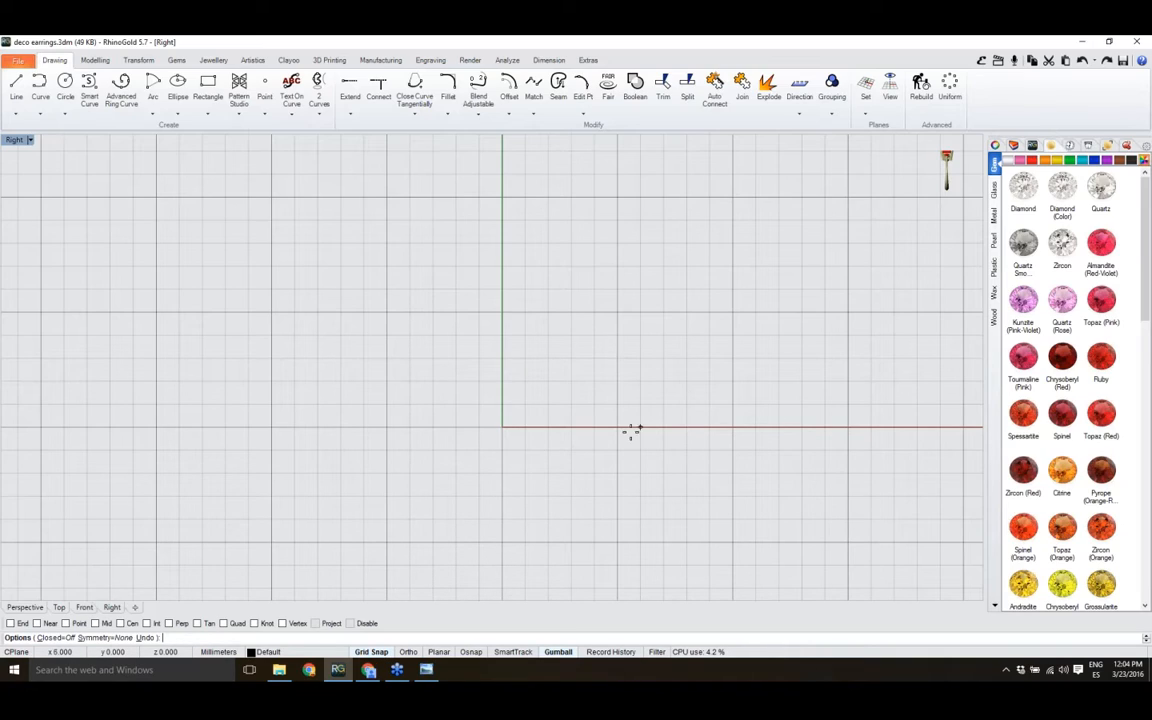
pyautogui.click(755, 381)
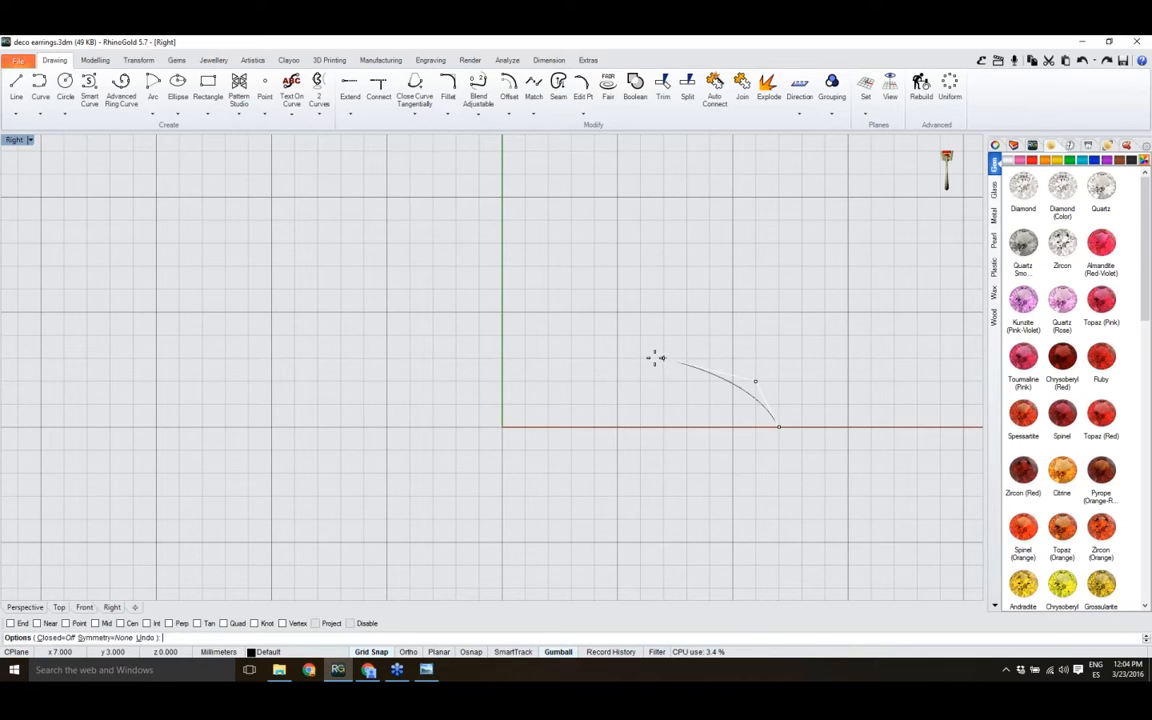
pyautogui.click(547, 334)
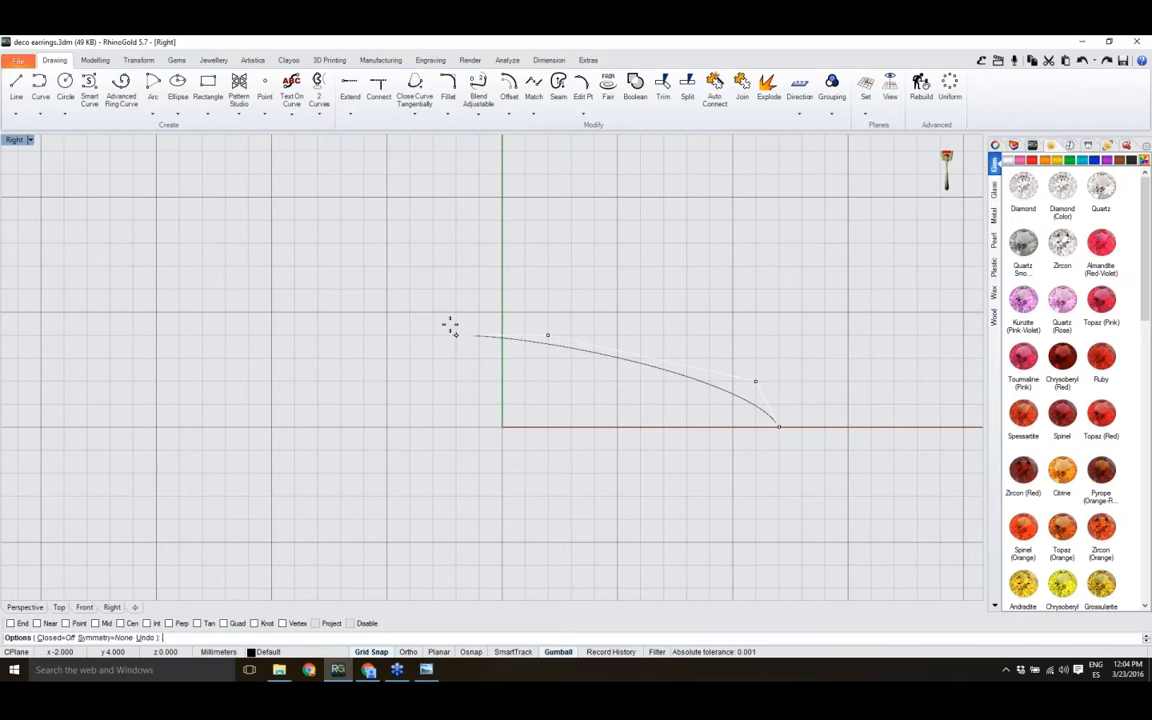
pyautogui.click(227, 314)
pyautogui.rightClick(253, 334)
pyautogui.click(265, 318)
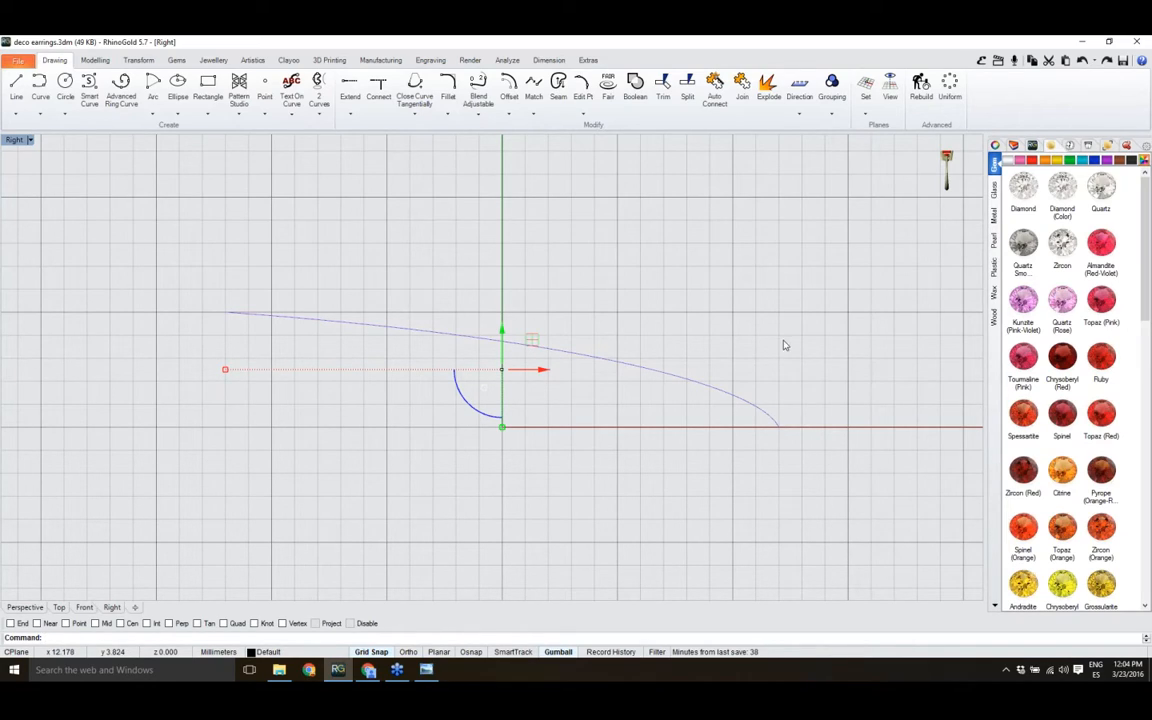
pyautogui.click(596, 286)
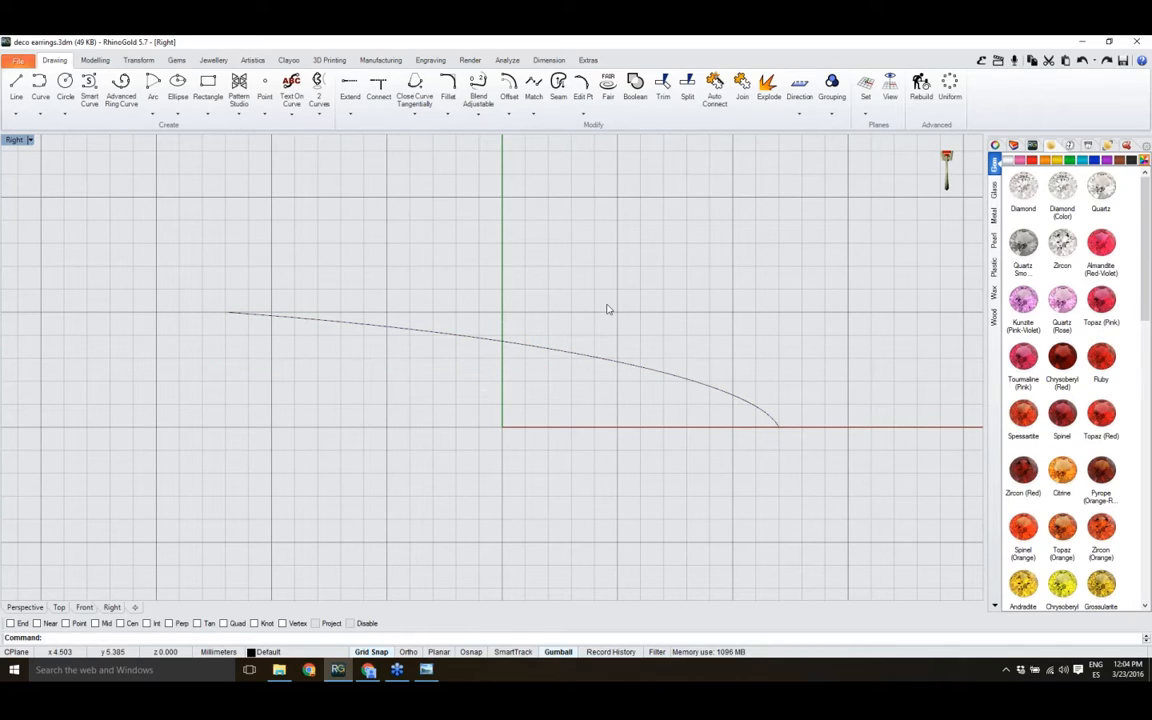
# - Display the edit points of the drawn curve, check their positions and hide them again
pyautogui.click(612, 352)
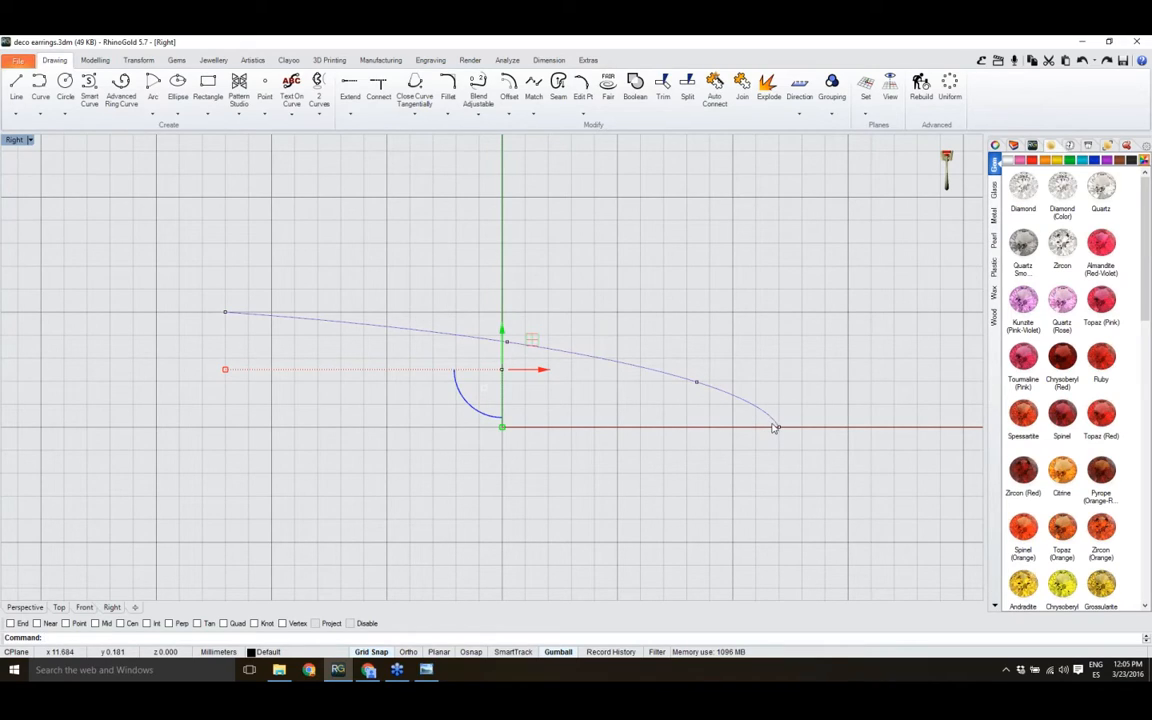
pyautogui.press('Escape')
pyautogui.moveTo(611, 359); pyautogui.dragTo(609, 338, button='right')
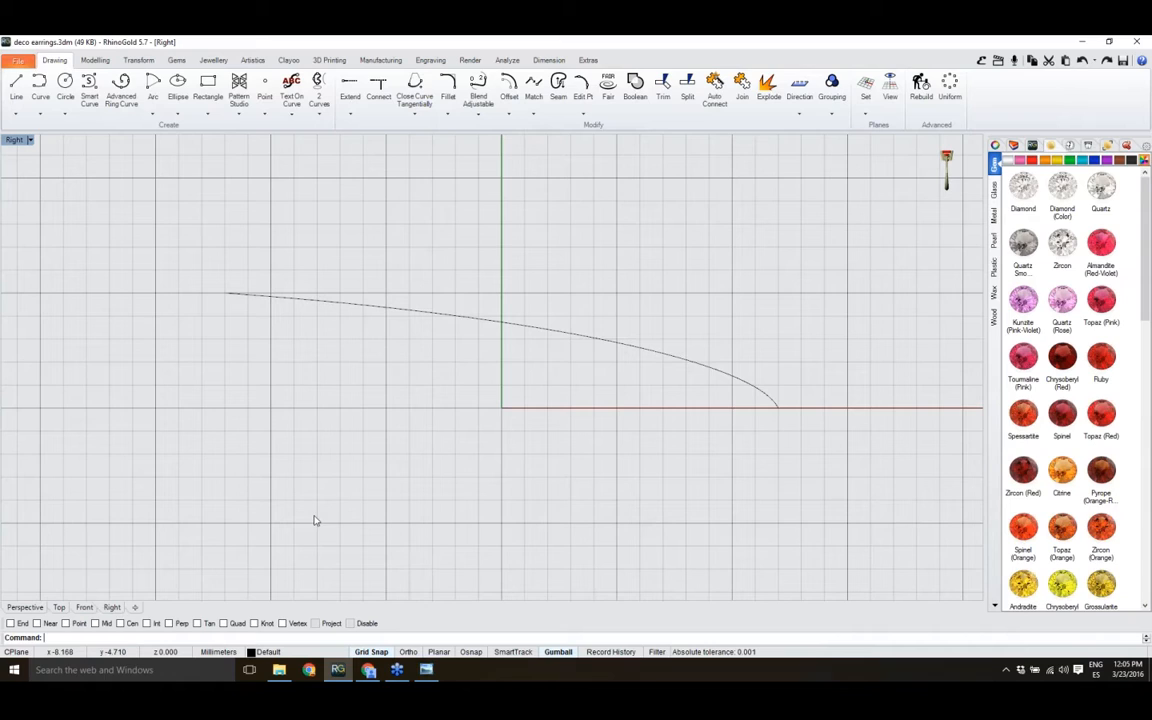
# - In the Perspective view, build a gem-set channel along the drawn curve
pyautogui.click(25, 607)
pyautogui.moveTo(260, 520); pyautogui.dragTo(546, 380, button='right')
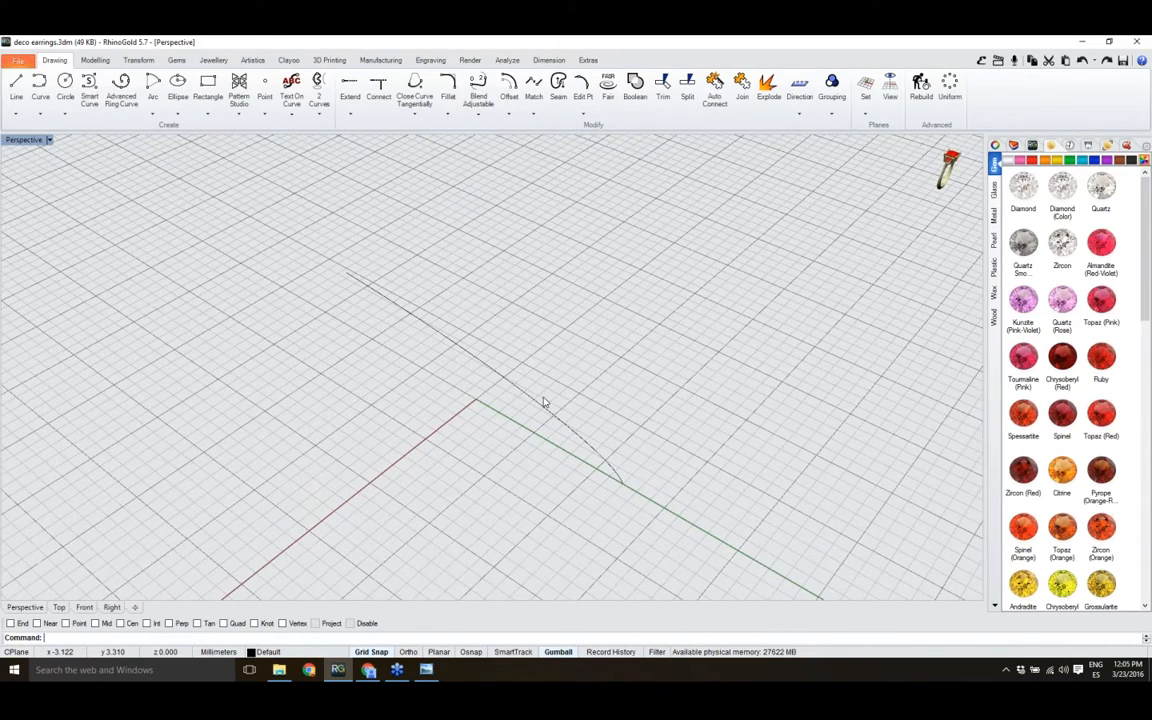
pyautogui.moveTo(543, 398); pyautogui.dragTo(549, 394, button='right')
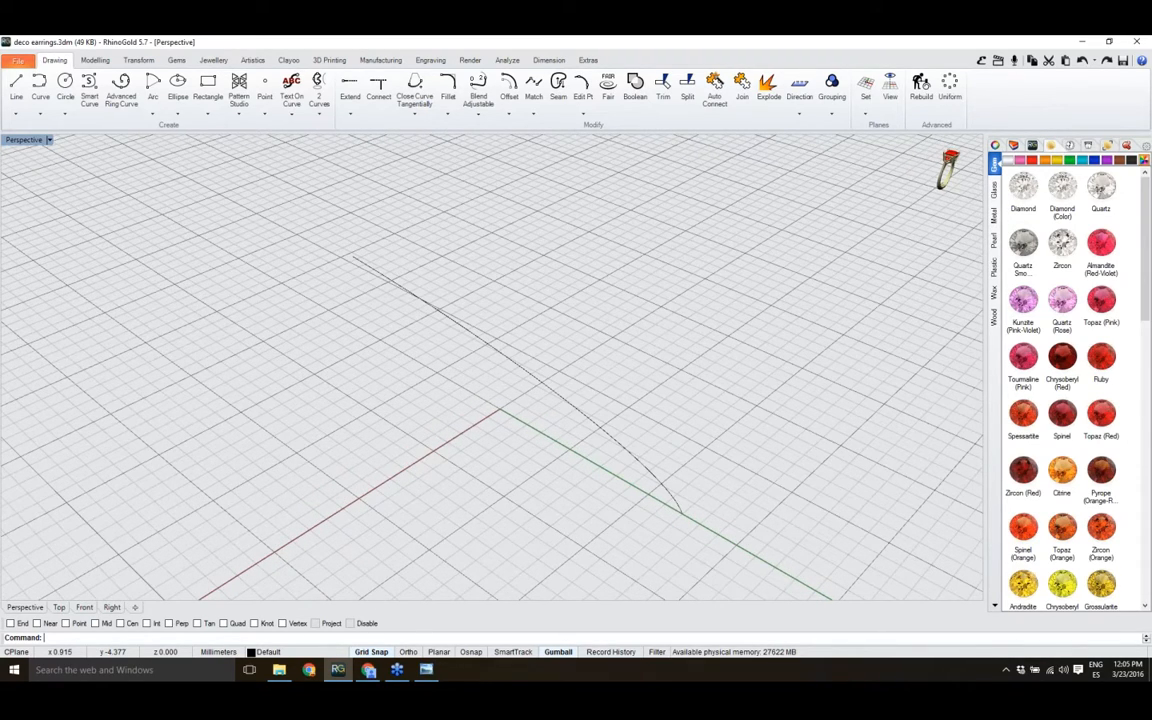
pyautogui.moveTo(549, 394); pyautogui.dragTo(498, 381, button='right')
pyautogui.click(213, 60)
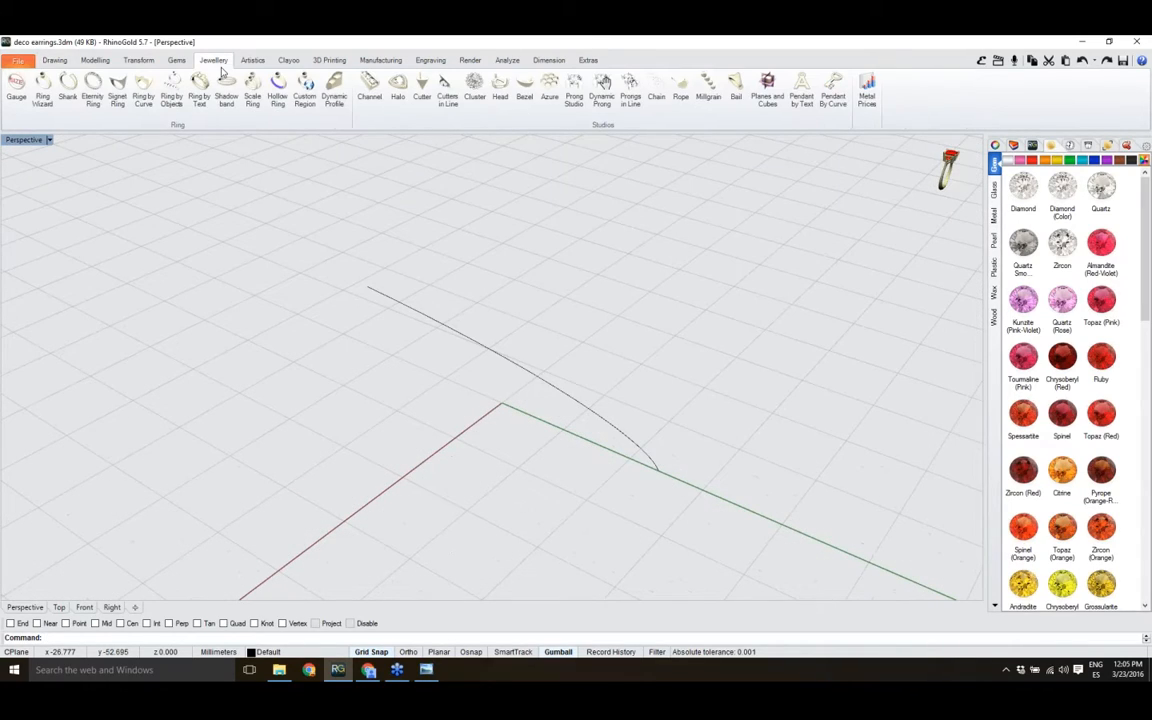
pyautogui.click(369, 92)
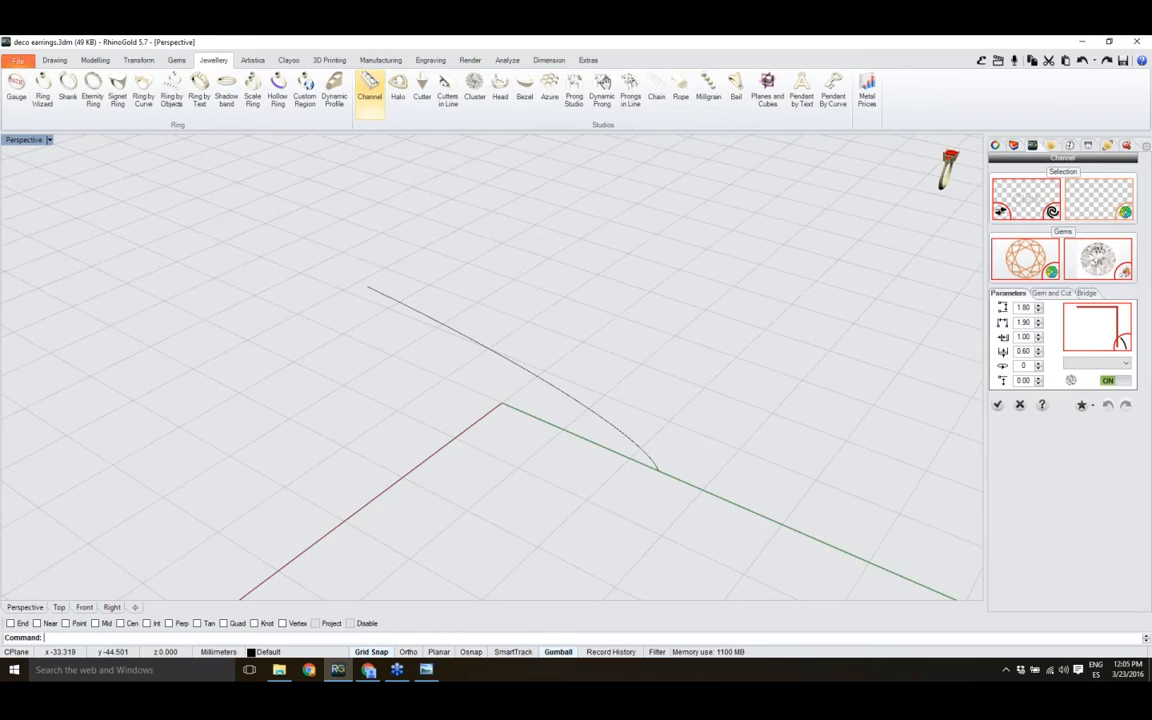
pyautogui.click(530, 376)
pyautogui.moveTo(530, 376)
pyautogui.mouseDown(button='right')
pyautogui.moveTo(645, 336)
pyautogui.moveTo(613, 360)
pyautogui.moveTo(468, 314)
pyautogui.moveTo(522, 378)
pyautogui.mouseUp(button='right')
pyautogui.scroll(2, 522, 378)
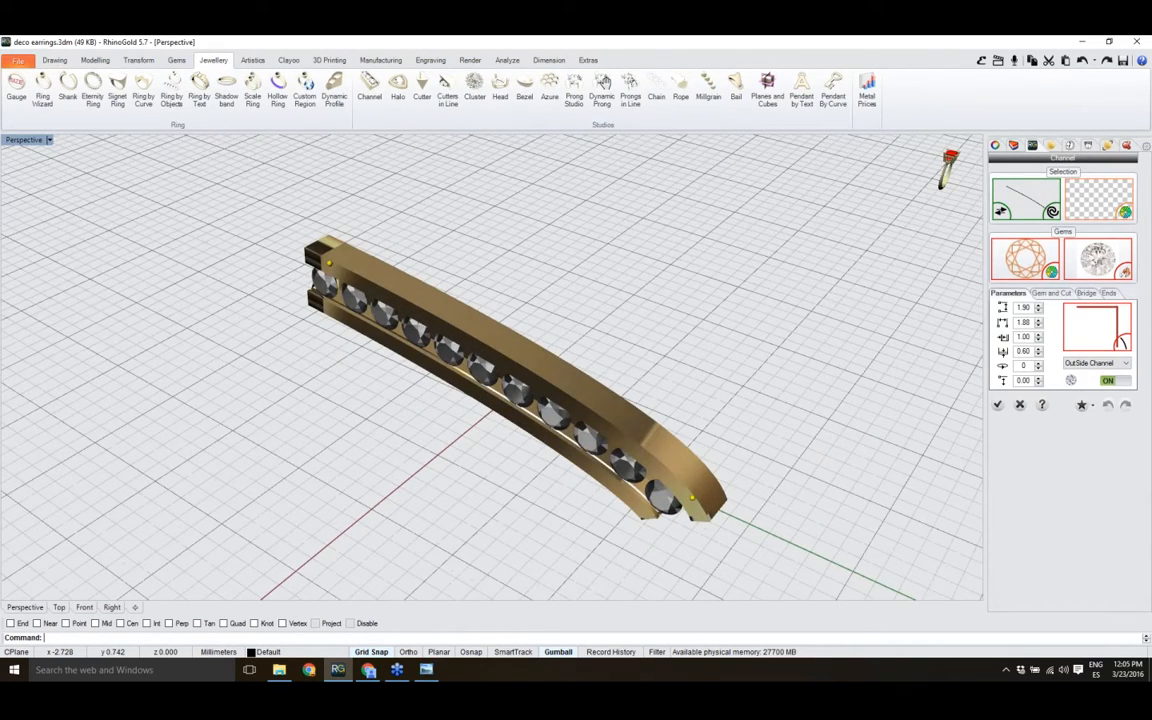
# - Set the channel's rotation to 90 degrees so the stones face upwards
pyautogui.moveTo(882, 316); pyautogui.dragTo(868, 328, button='right')
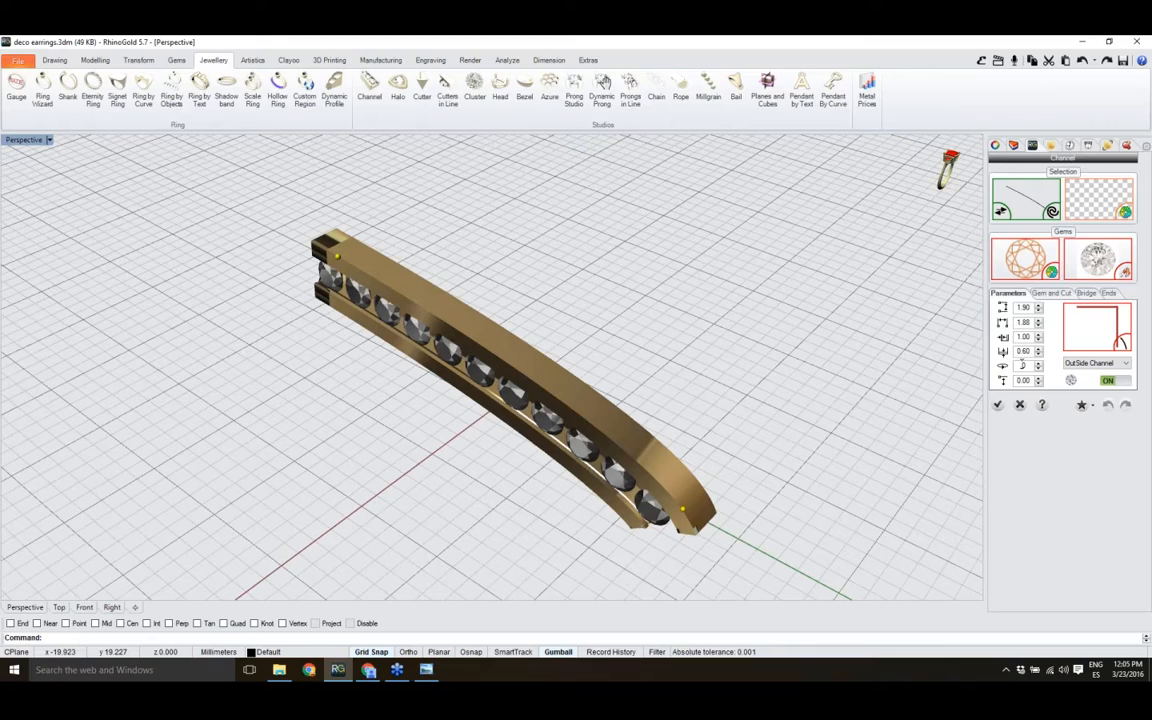
pyautogui.write('9')
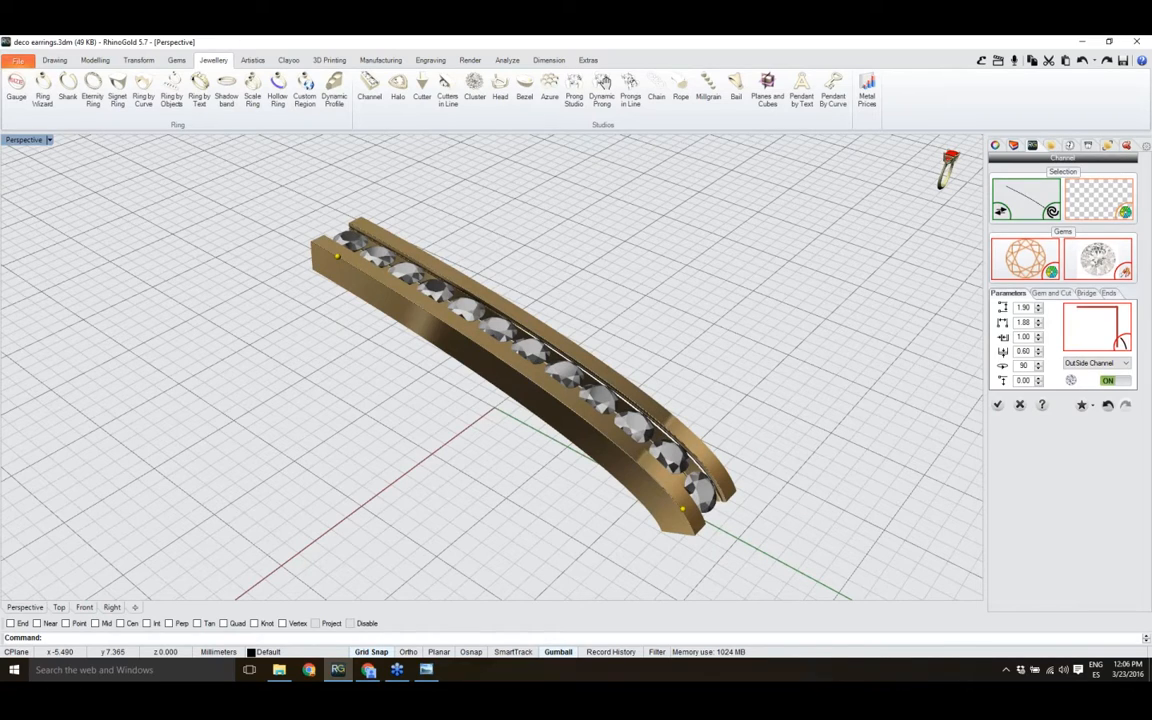
pyautogui.moveTo(665, 411); pyautogui.dragTo(764, 547, button='right')
pyautogui.scroll(-3, 765, 549)
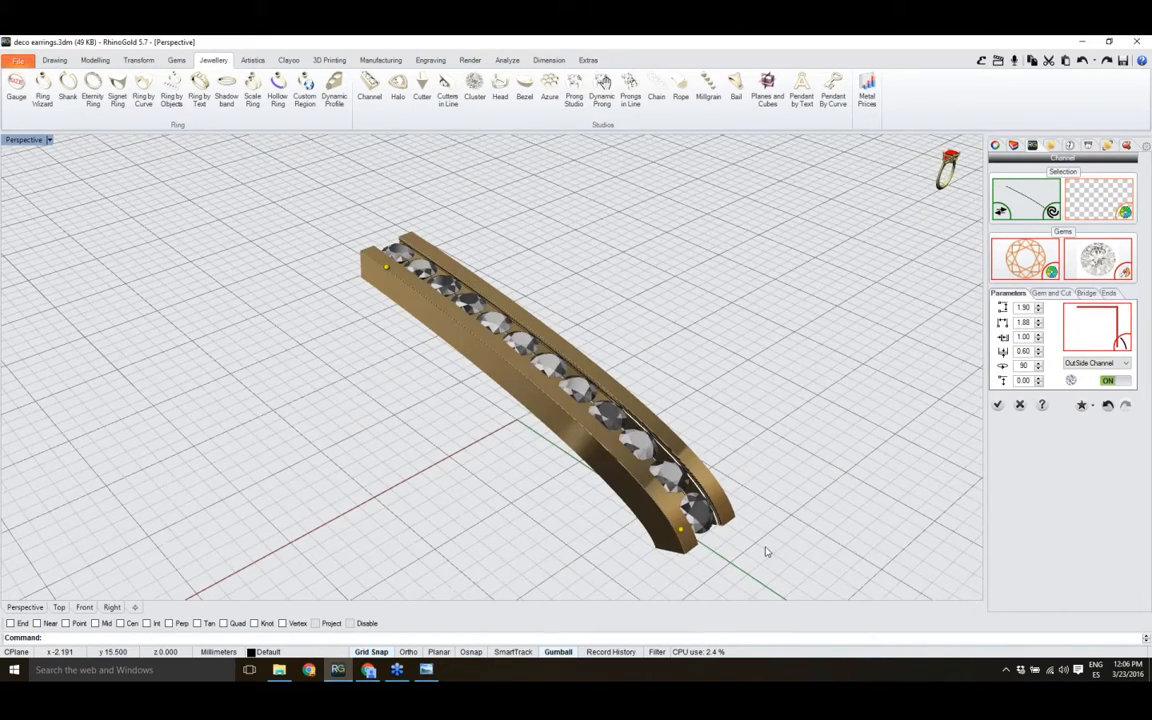
pyautogui.scroll(3, 692, 547)
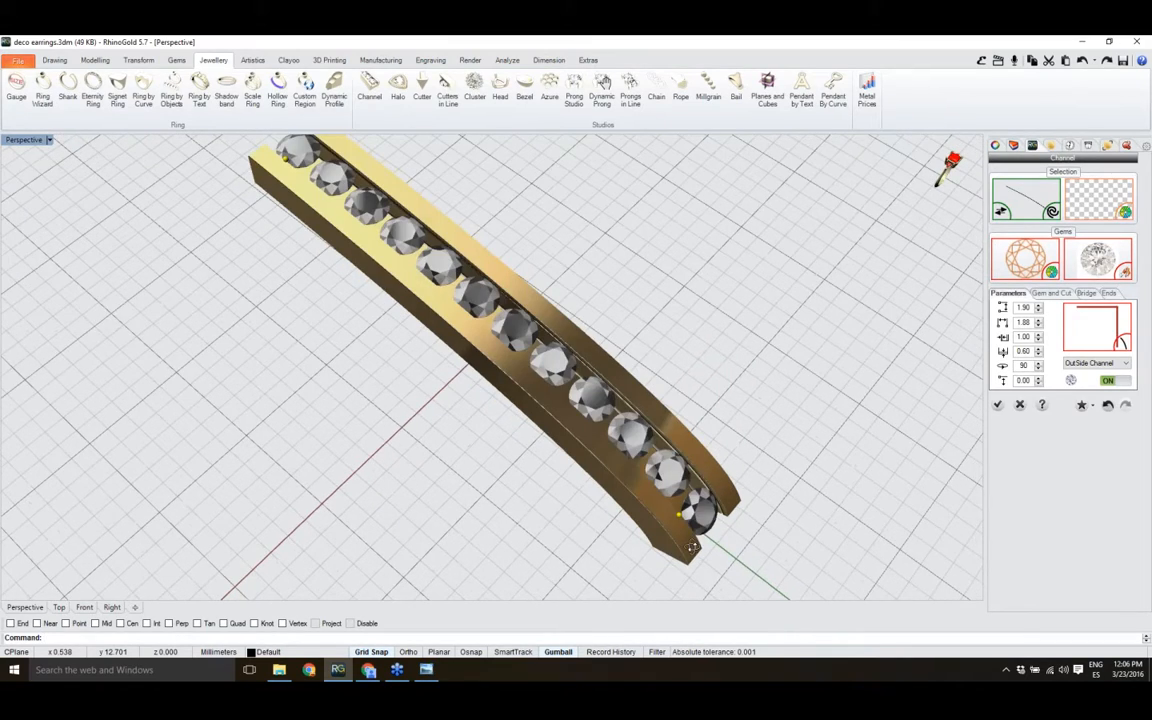
pyautogui.scroll(-3, 692, 547)
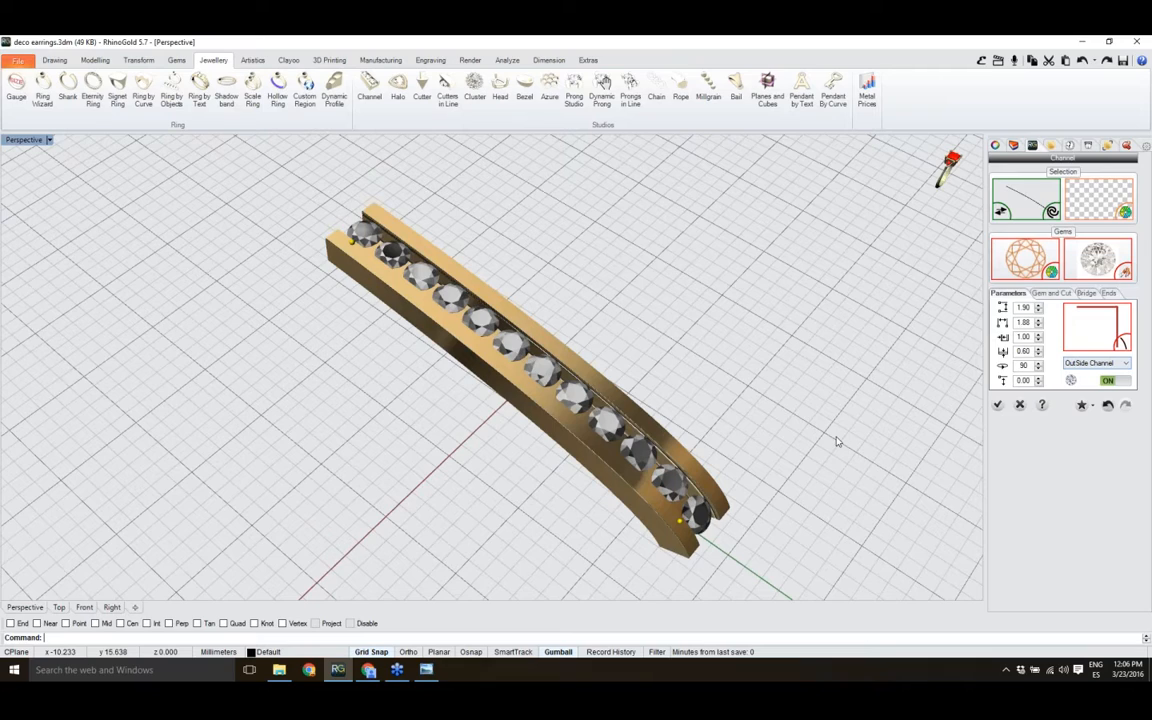
# - Change the channel type to the outside capped channel so both ends are closed
pyautogui.moveTo(838, 441); pyautogui.dragTo(831, 441, button='right')
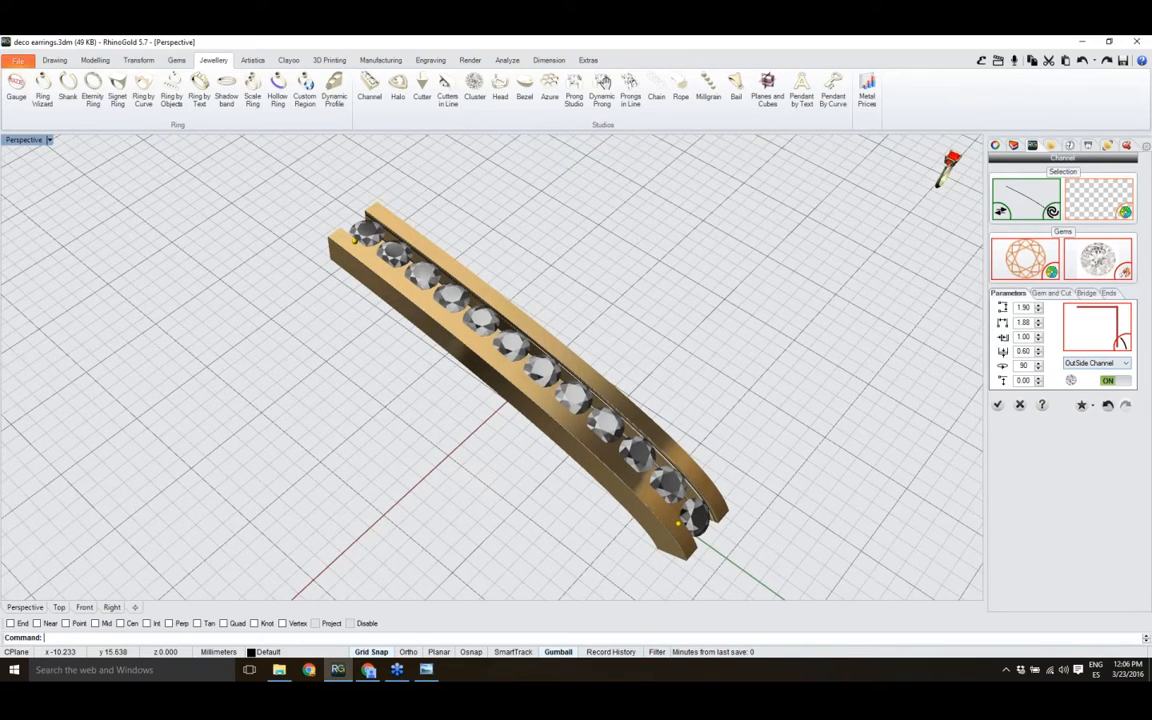
pyautogui.moveTo(838, 441); pyautogui.dragTo(765, 395, button='right')
pyautogui.scroll(4, 690, 510)
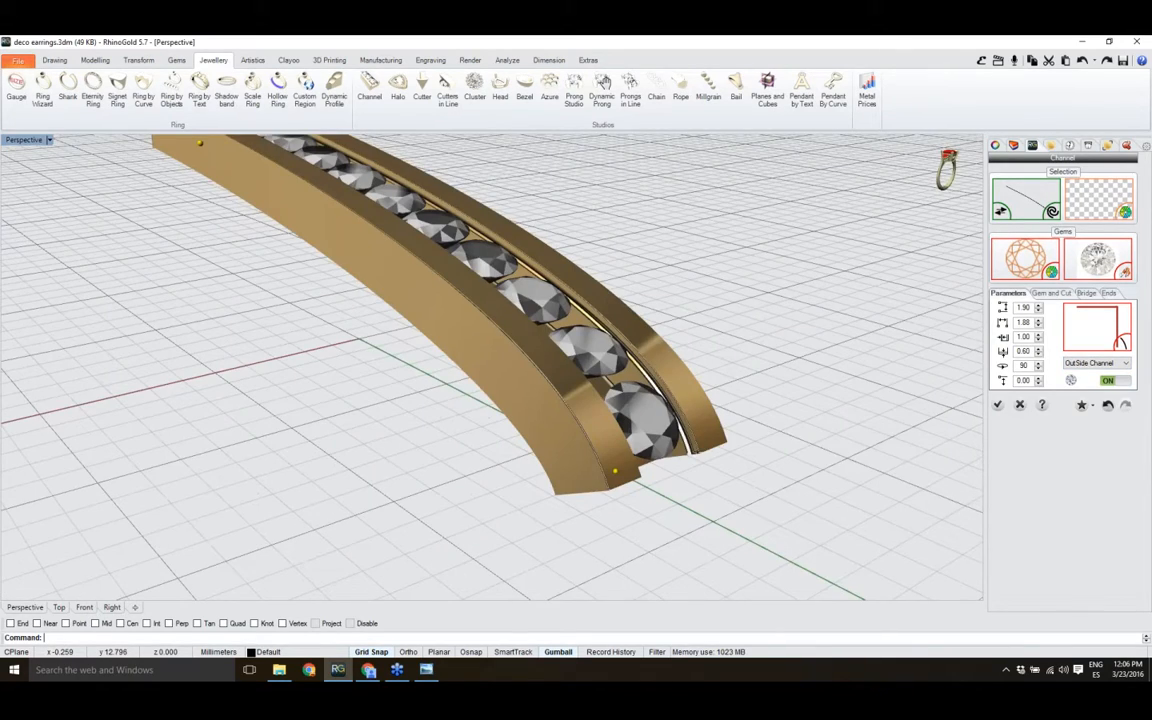
pyautogui.click(1097, 363)
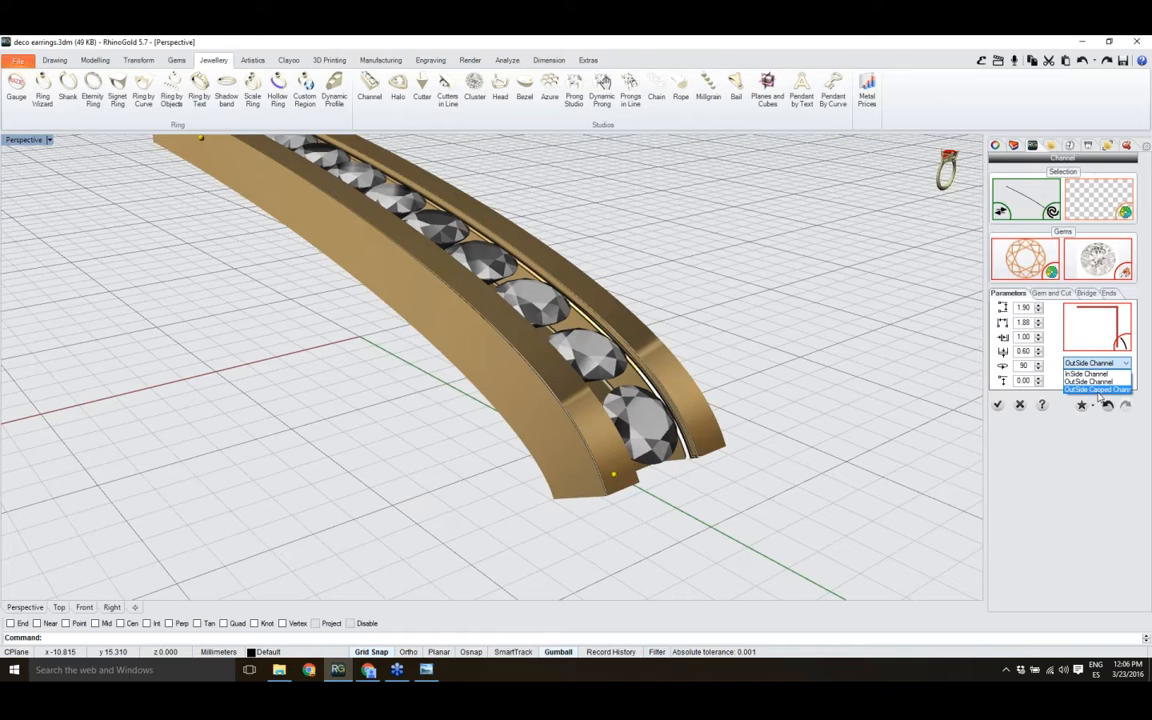
pyautogui.click(1098, 389)
pyautogui.moveTo(724, 462); pyautogui.dragTo(620, 405, button='right')
pyautogui.scroll(-6, 721, 553)
pyautogui.scroll(5, 620, 405)
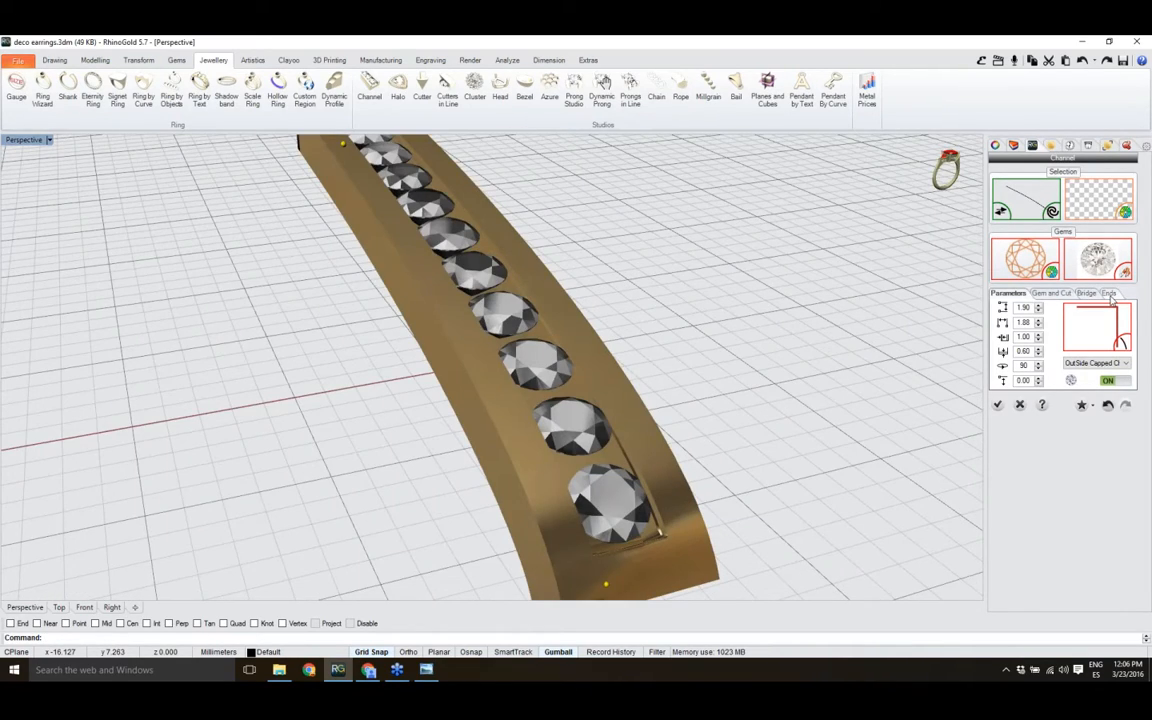
# - Try a start cap distance of 1.01 and an end cap distance of 0.8 on the channel
pyautogui.click(1109, 295)
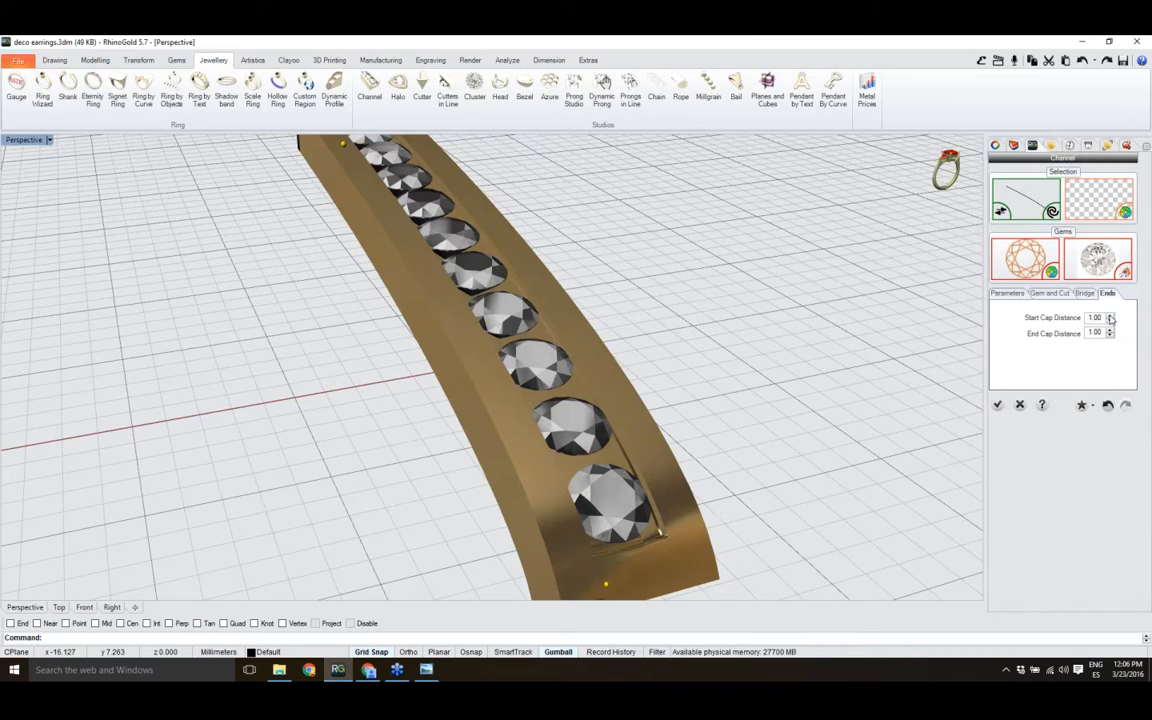
pyautogui.click(1110, 316)
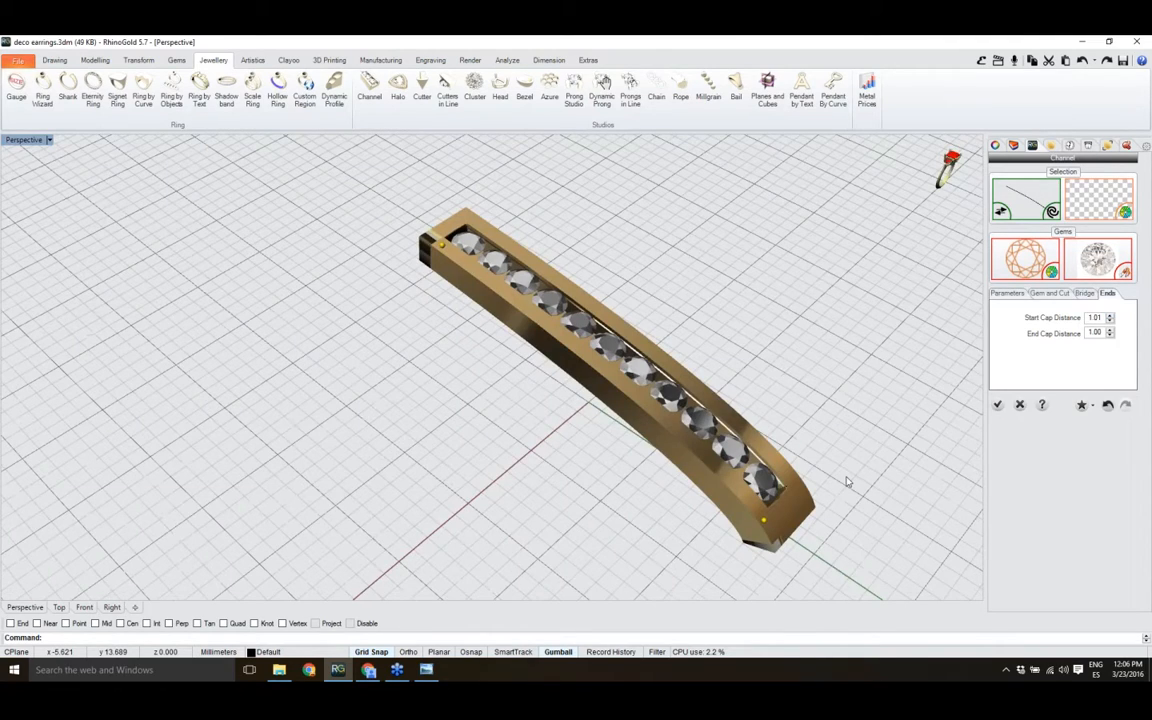
pyautogui.doubleClick(1095, 332)
pyautogui.write('0.8')
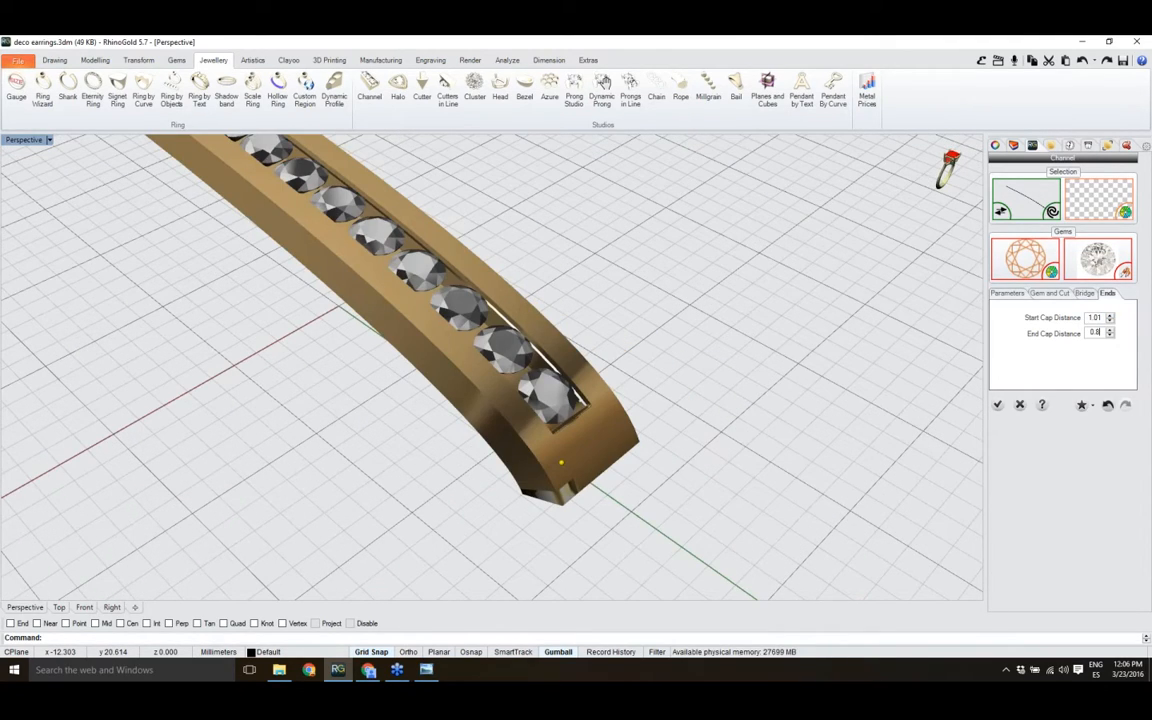
pyautogui.press('Return')
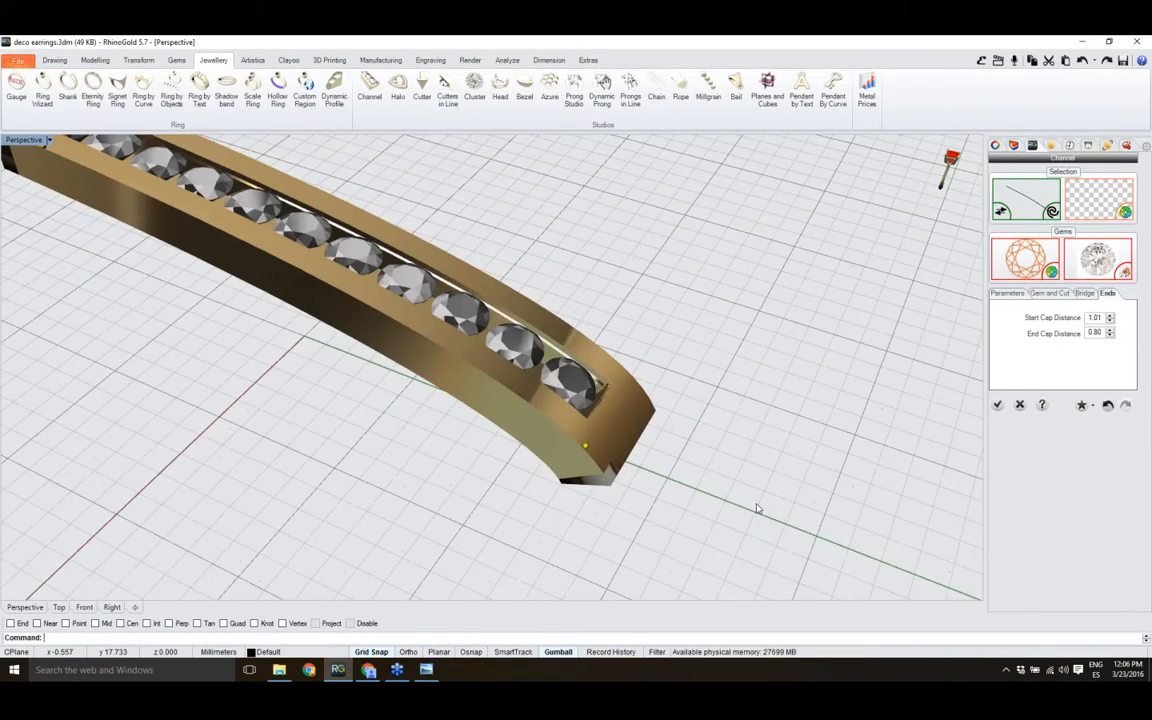
# - Set the channel's end cap distance to 1 and its start cap distance to 0.8
pyautogui.doubleClick(1084, 333)
pyautogui.write('1')
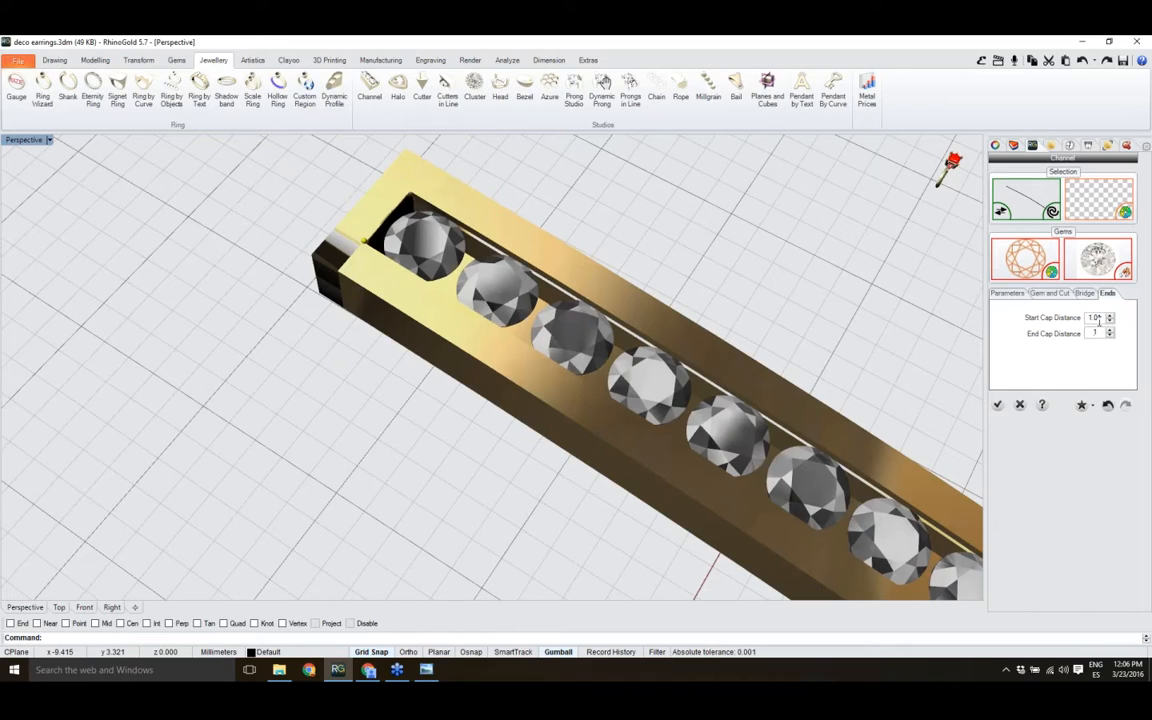
pyautogui.click(1099, 319)
pyautogui.write('1.01')
pyautogui.doubleClick(1102, 317)
pyautogui.write('0.8')
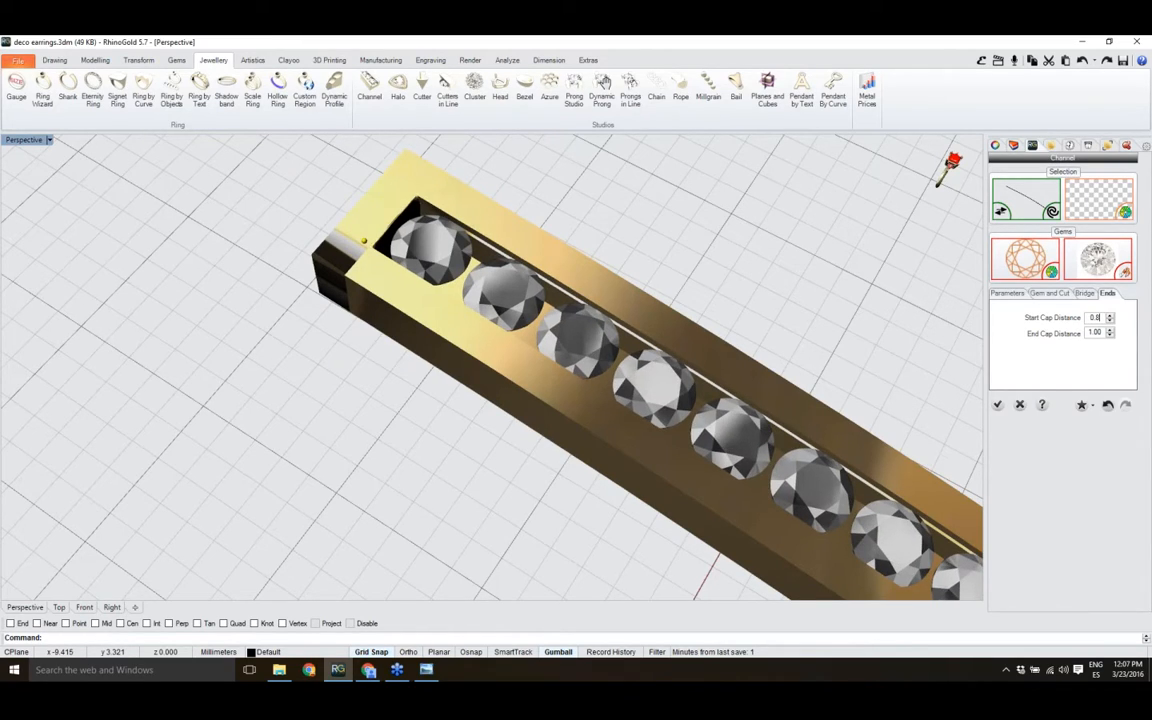
pyautogui.press('Return')
# - Set the gem size in the channel to 1.50 mm after checking both capped ends
pyautogui.moveTo(768, 340); pyautogui.dragTo(738, 328, button='right')
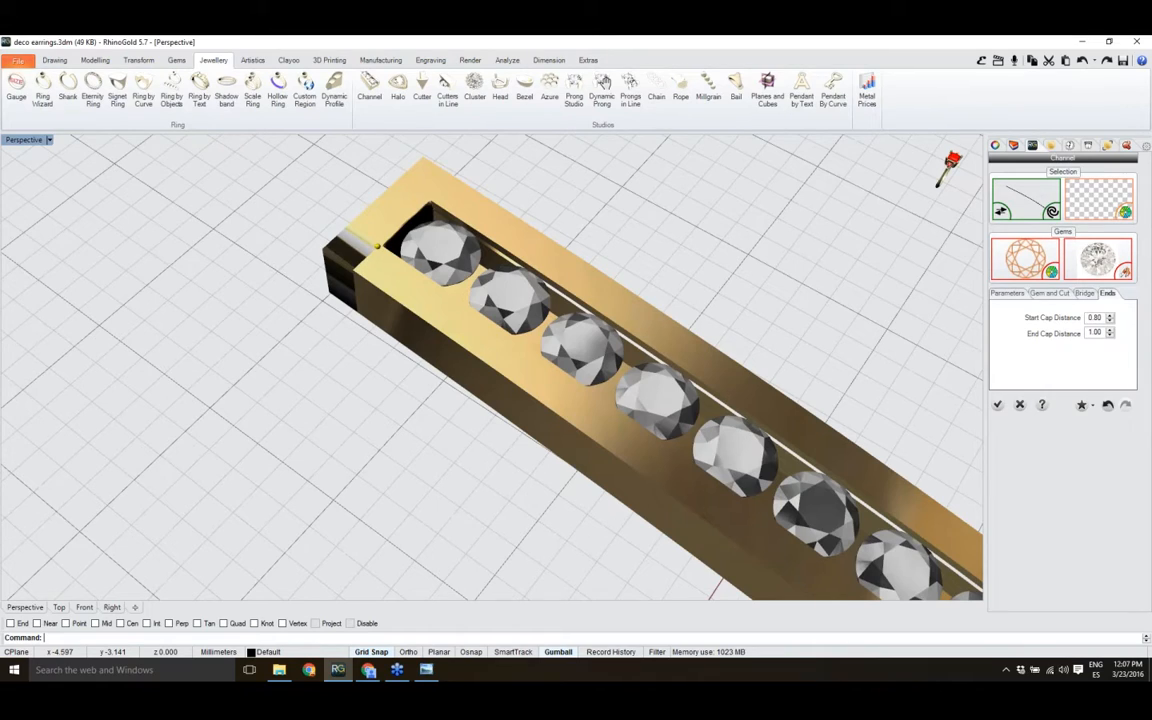
pyautogui.scroll(-5, 490, 405)
pyautogui.scroll(3, 490, 405)
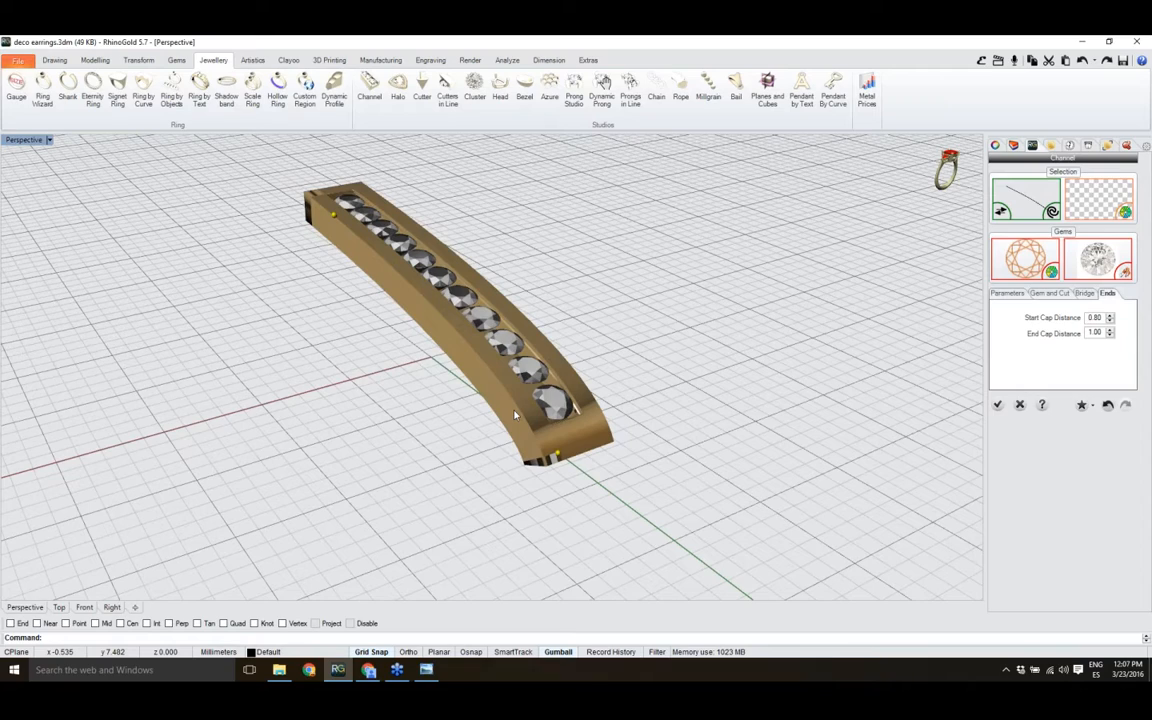
pyautogui.scroll(2, 515, 415)
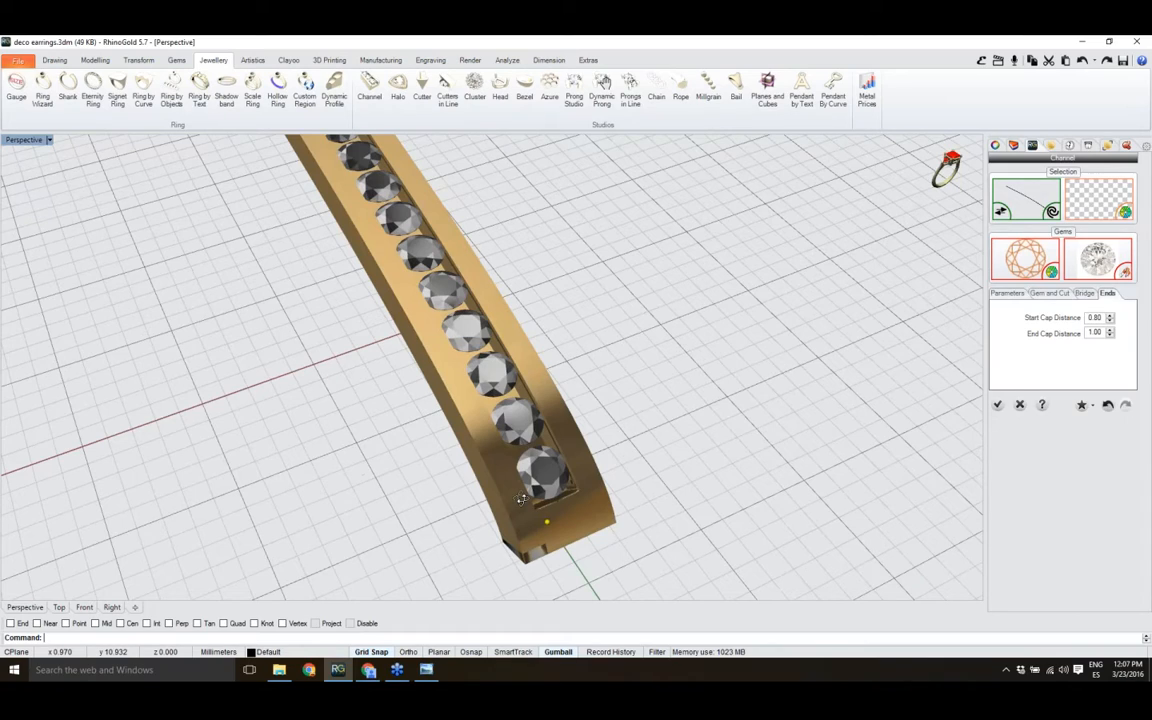
pyautogui.moveTo(520, 499); pyautogui.dragTo(783, 407, button='right')
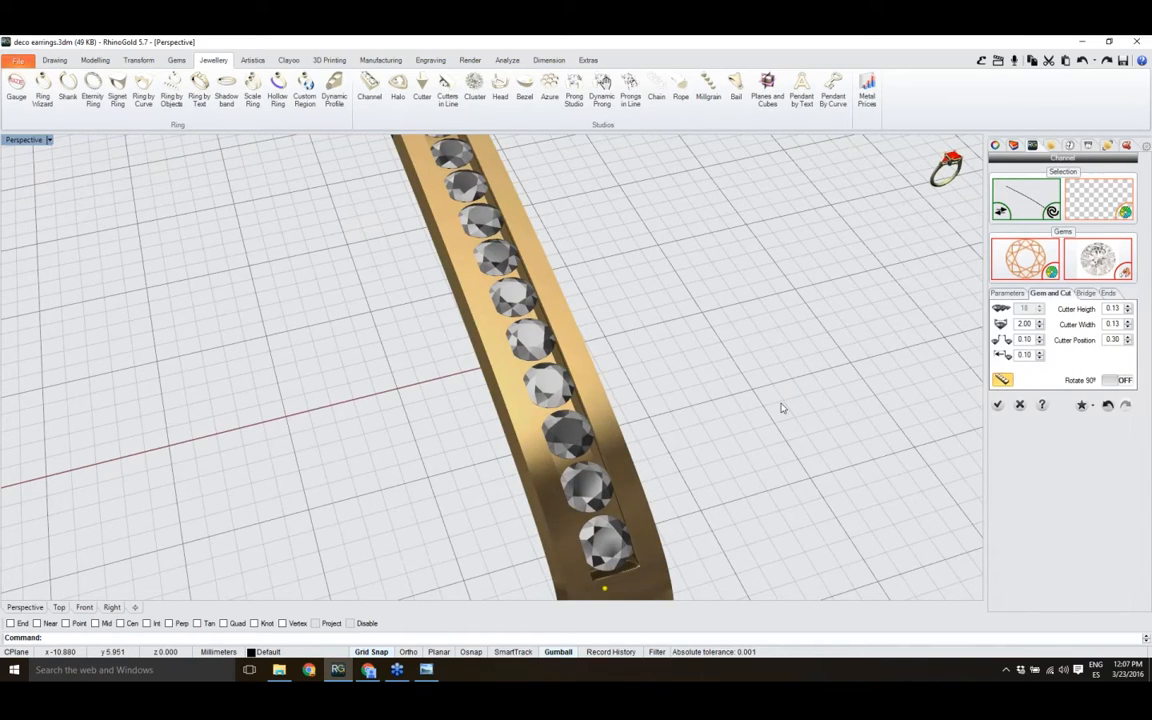
pyautogui.moveTo(783, 407); pyautogui.dragTo(815, 400, button='right')
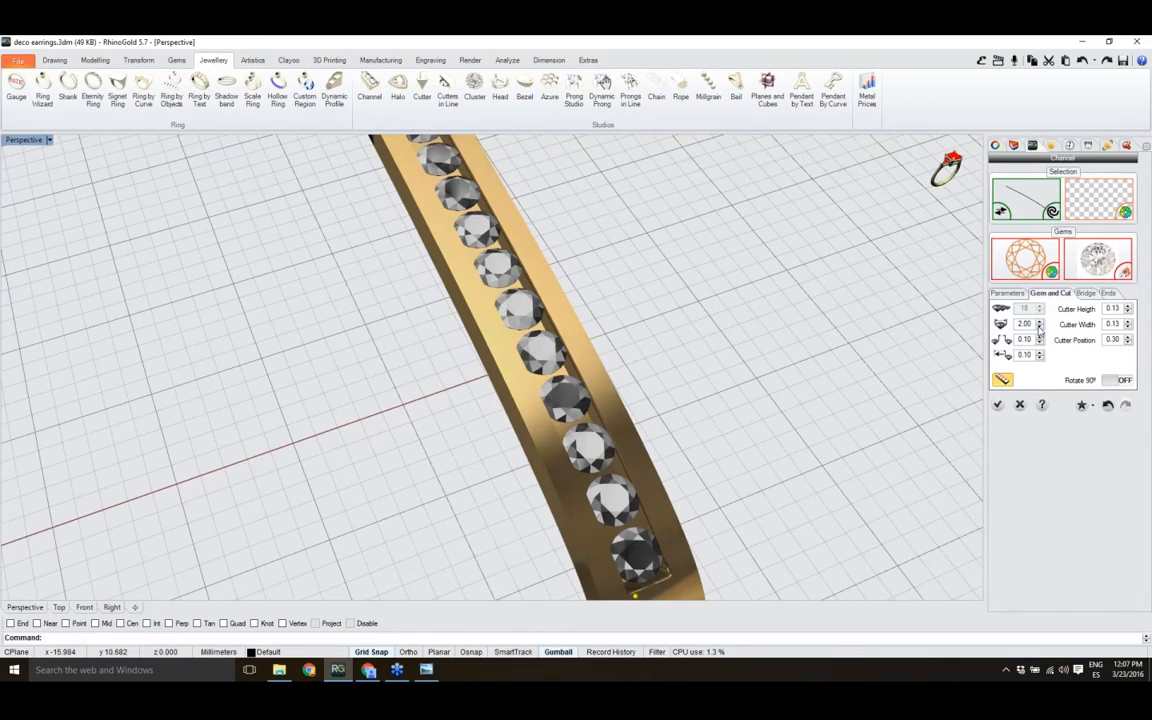
pyautogui.click(1039, 328)
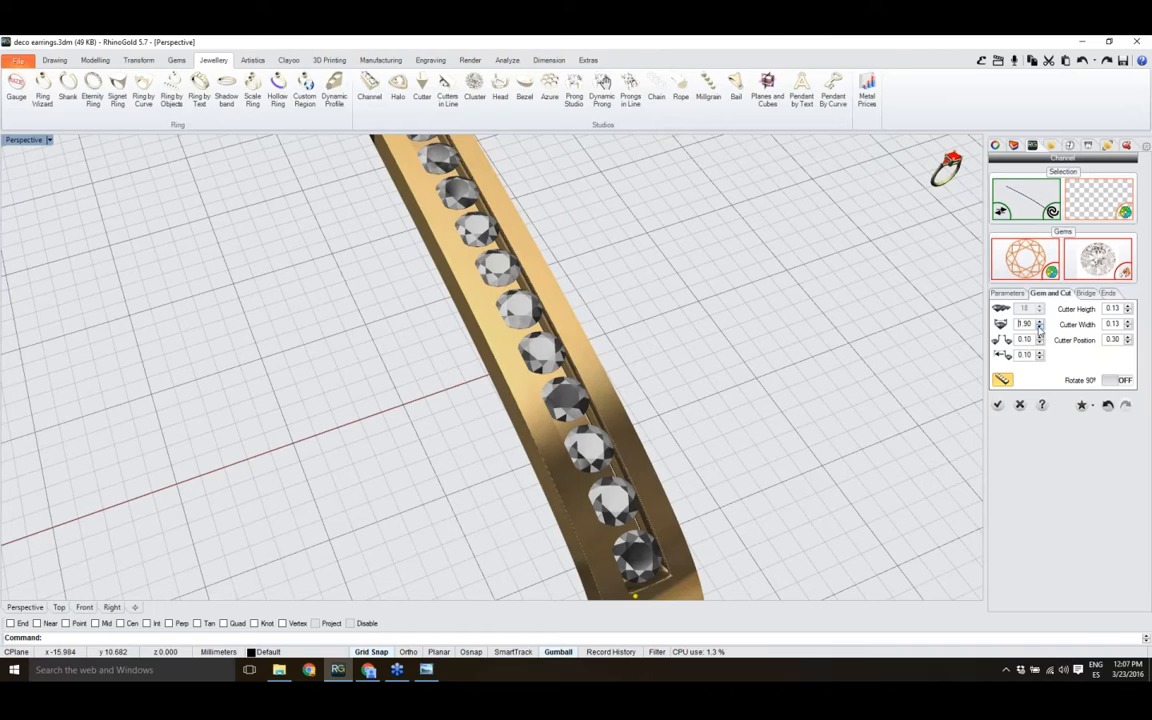
pyautogui.click(1039, 329)
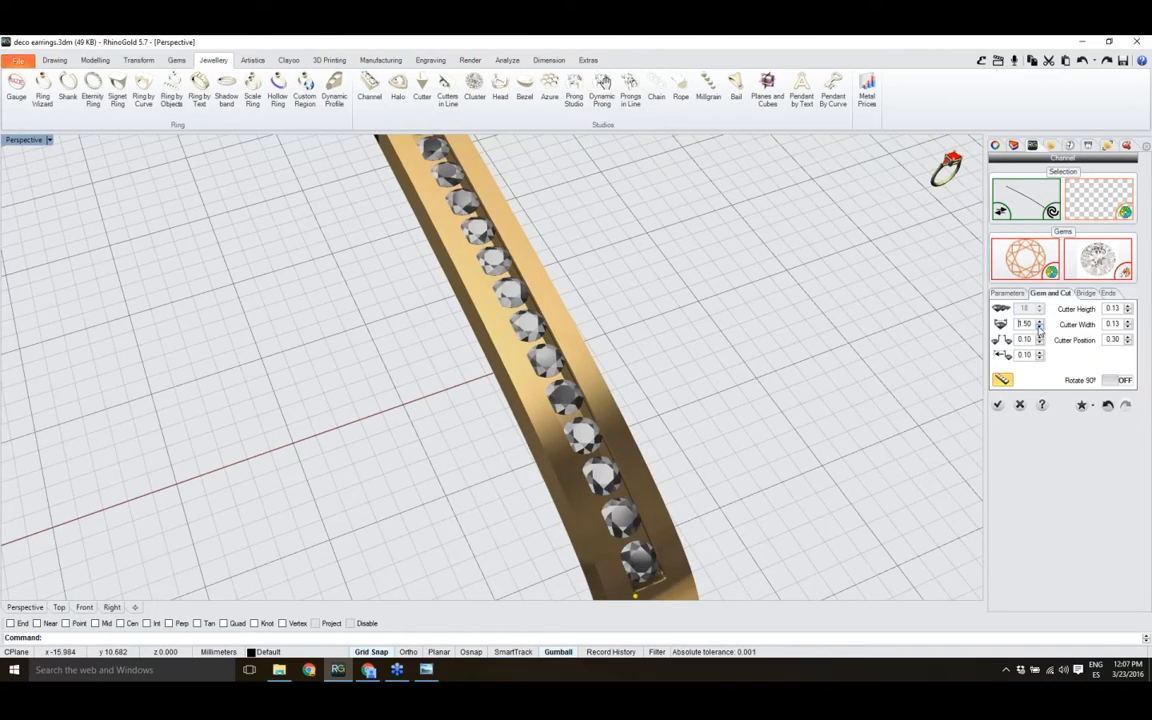
pyautogui.scroll(3, 617, 440)
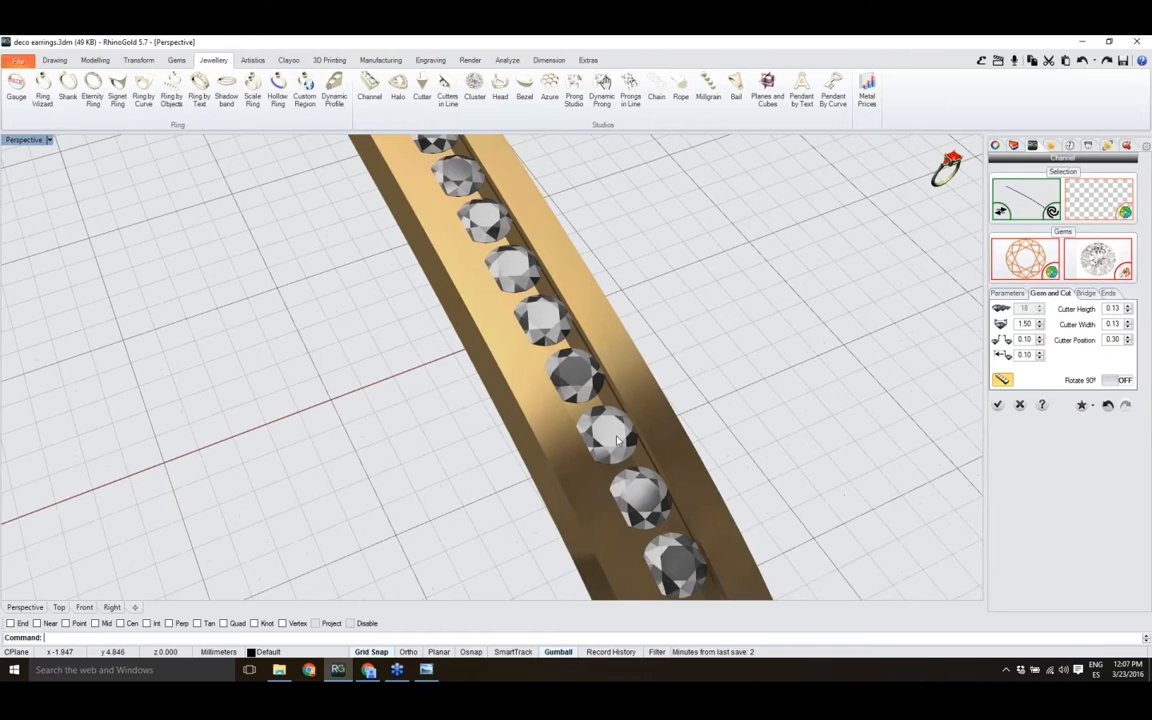
# - Set the thickness of the channel's side walls to 0.80 mm
pyautogui.moveTo(617, 440); pyautogui.dragTo(662, 411, button='right')
pyautogui.click(1010, 295)
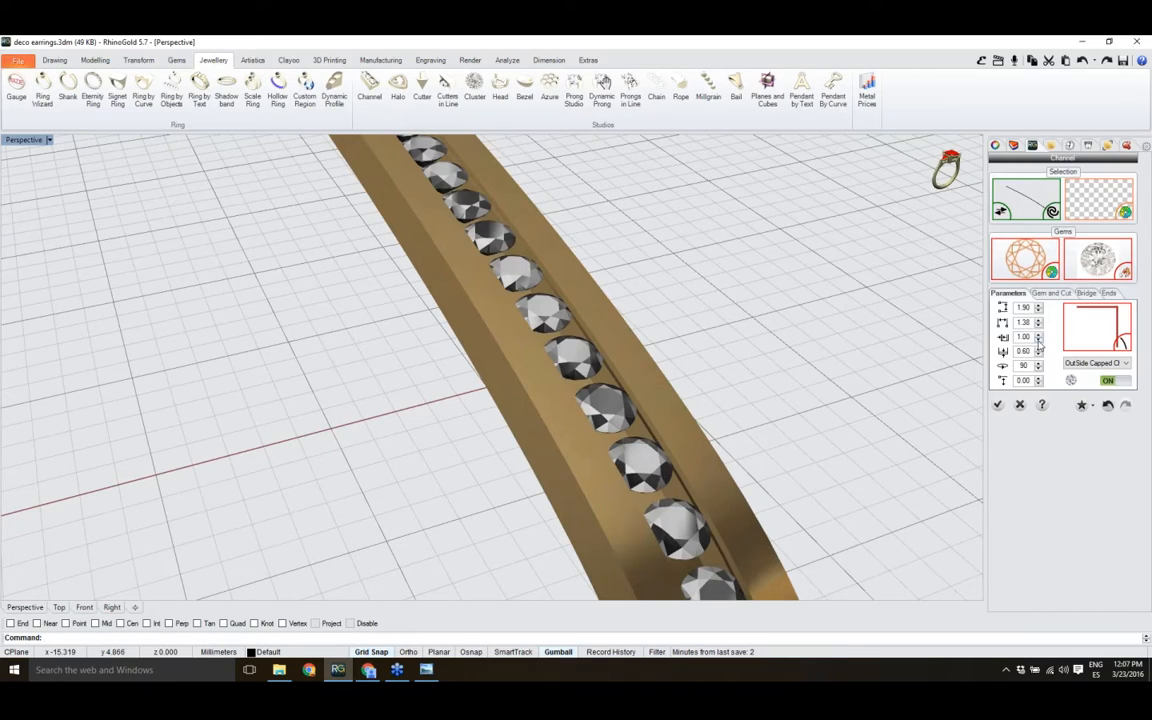
pyautogui.click(1038, 341)
pyautogui.click(1038, 341)
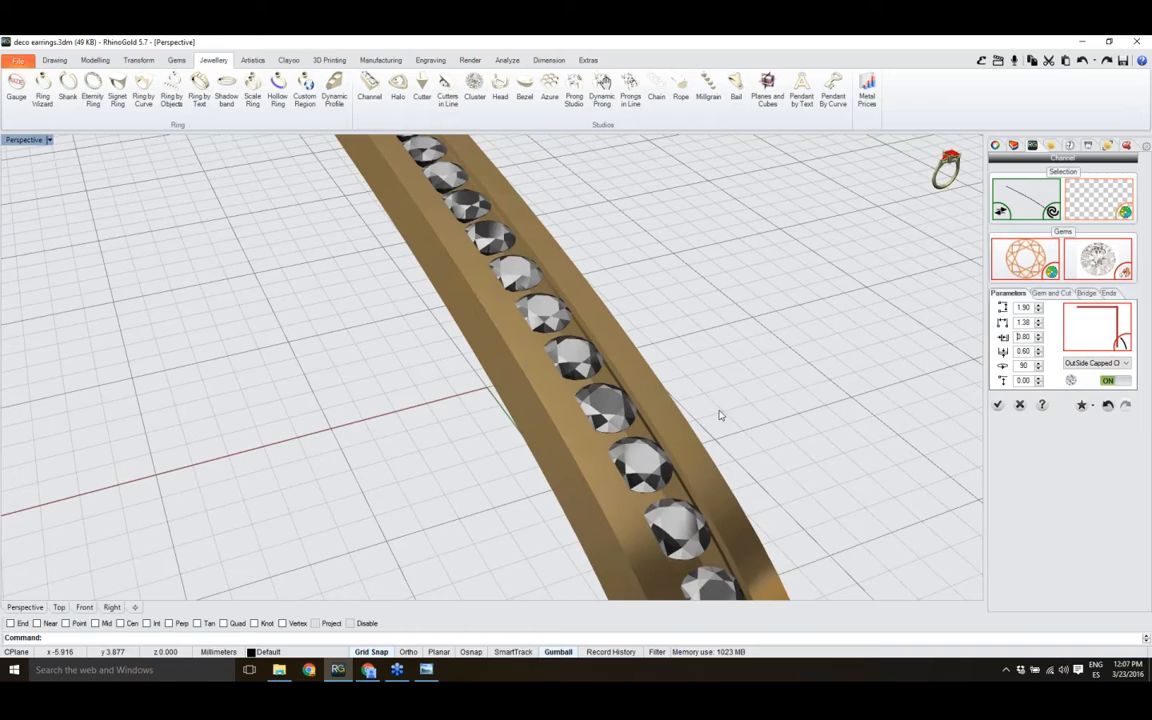
# - Turn off the automatic filling of the channel and set the number of gems to 15
pyautogui.moveTo(719, 415); pyautogui.dragTo(640, 471, button='right')
pyautogui.scroll(-5, 622, 451)
pyautogui.scroll(10, 619, 452)
pyautogui.scroll(-5, 640, 493)
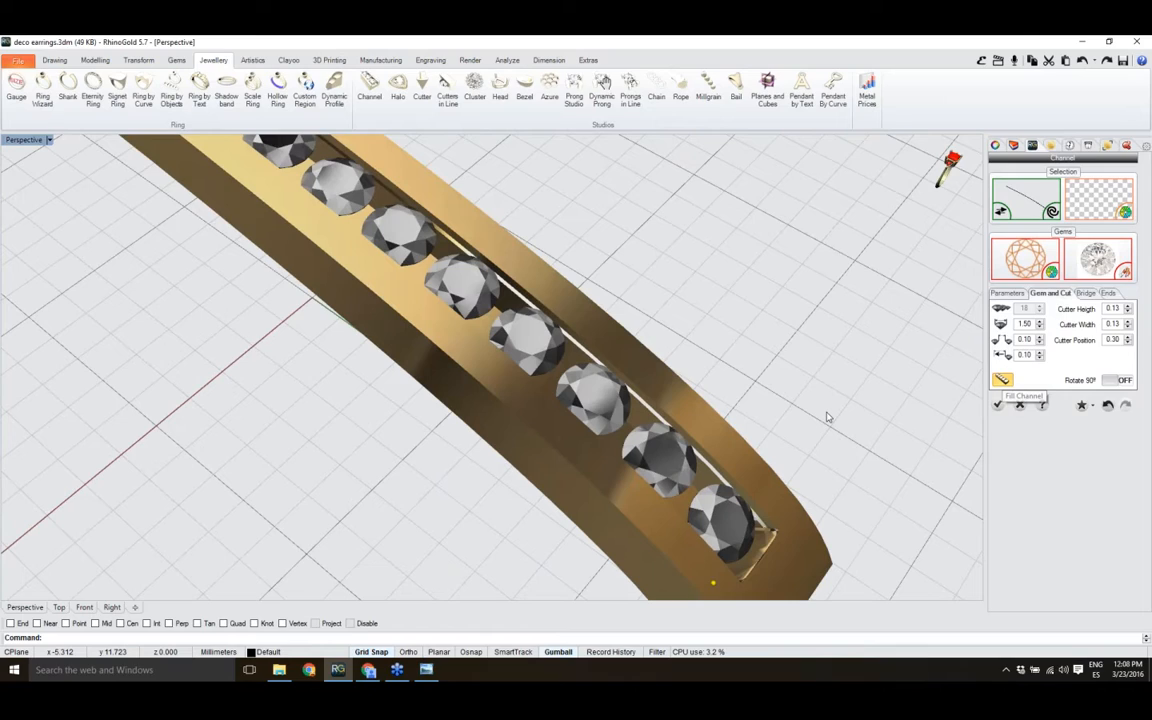
pyautogui.moveTo(828, 417); pyautogui.dragTo(833, 416, button='right')
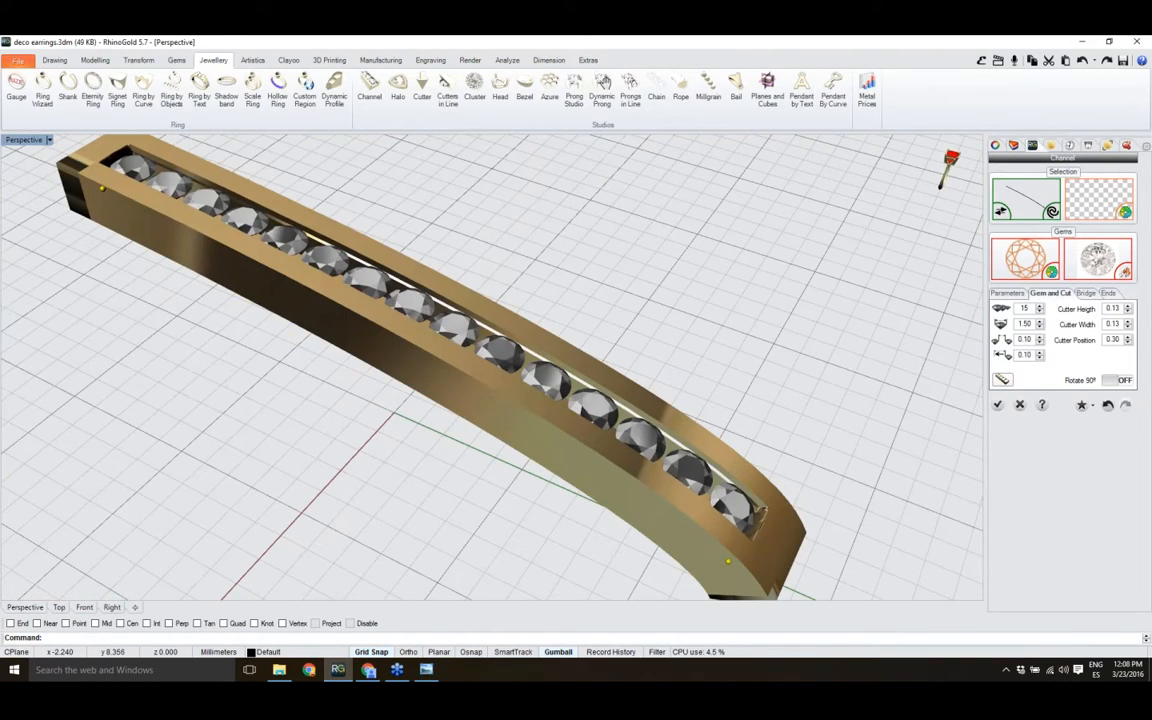
pyautogui.scroll(-3, 768, 434)
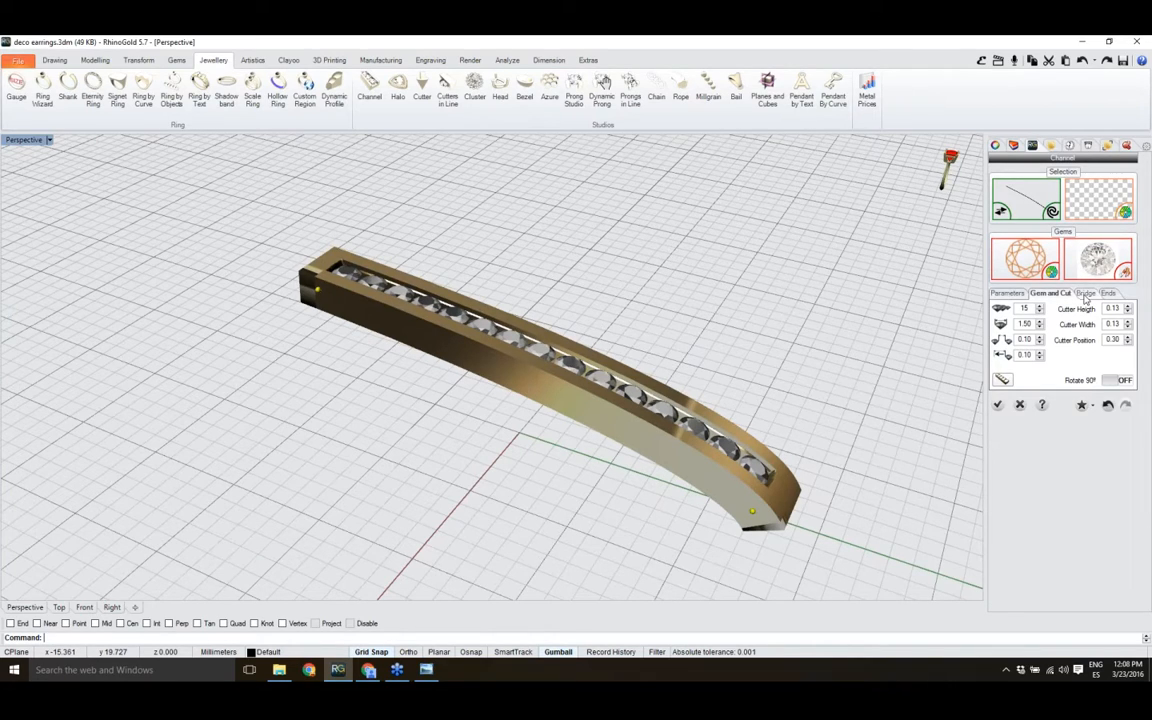
# - Enable the bridges between the channel's gems
pyautogui.click(1085, 293)
pyautogui.scroll(5, 637, 360)
pyautogui.scroll(3, 637, 360)
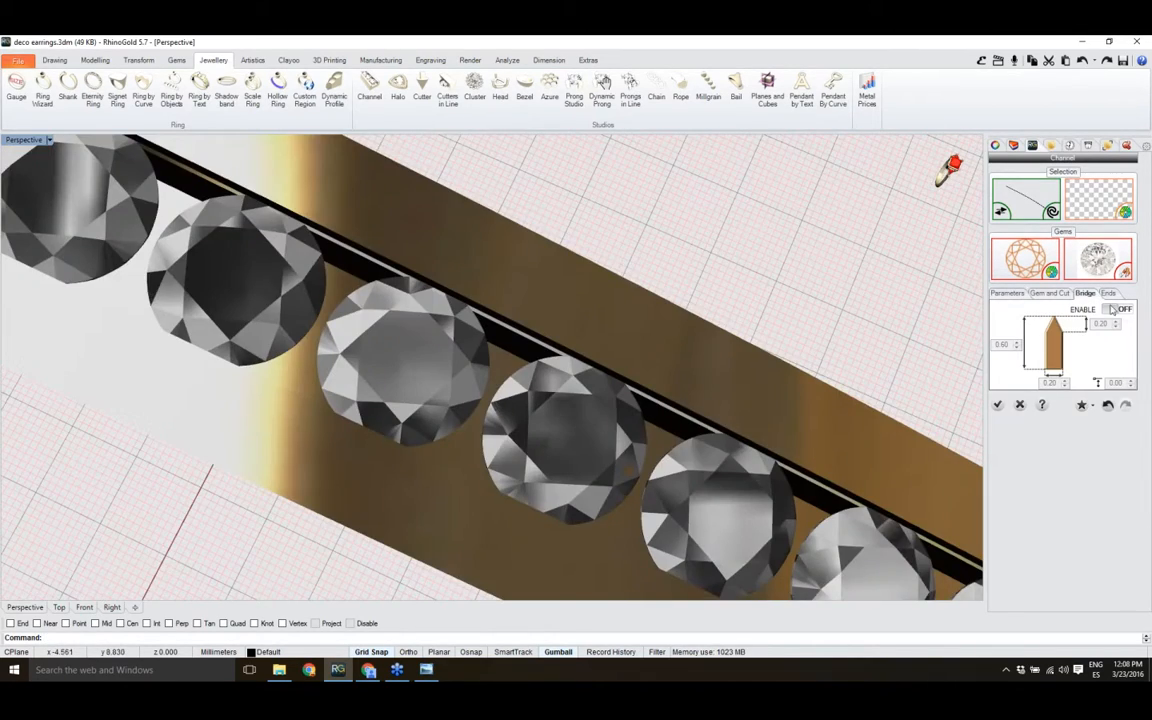
pyautogui.click(1121, 310)
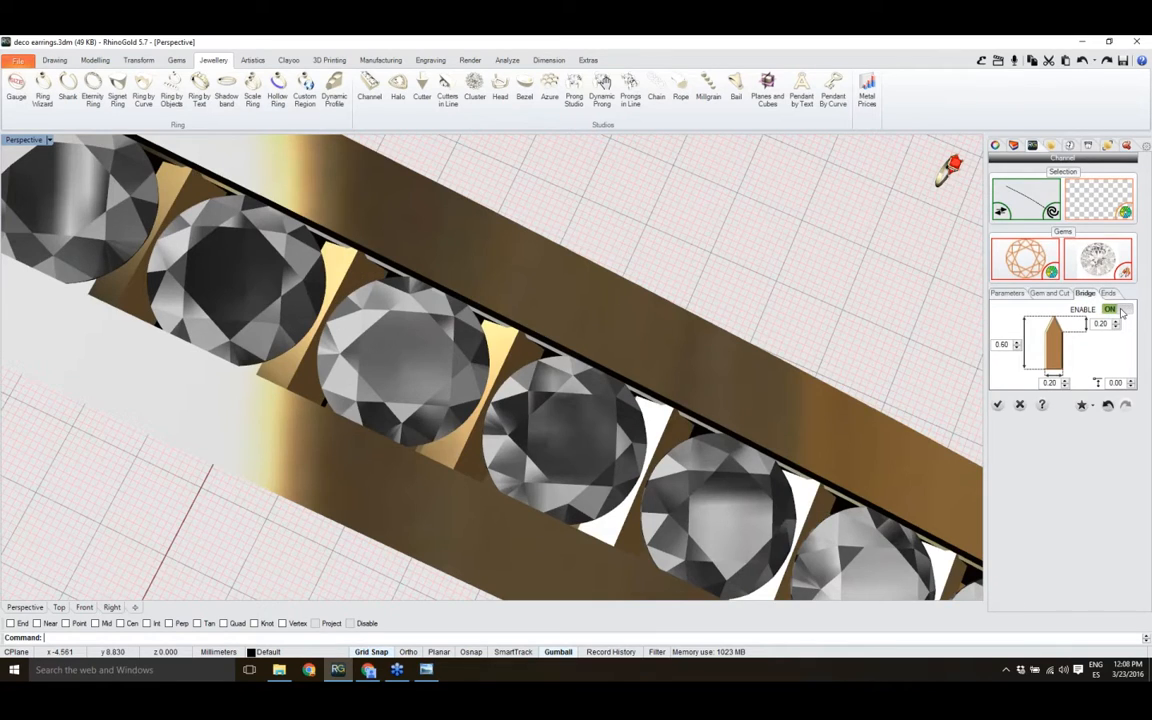
pyautogui.moveTo(622, 400); pyautogui.dragTo(505, 385, button='right')
pyautogui.scroll(-3, 484, 414)
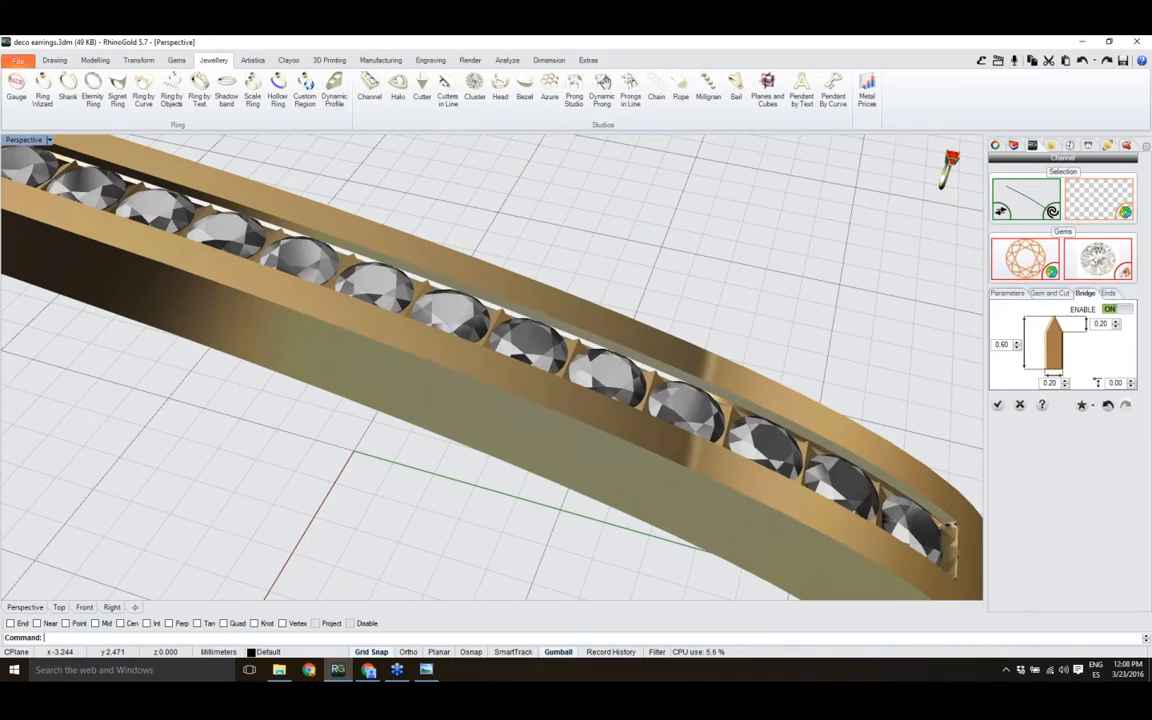
# - Set the height of the bridges to 1.20 mm while viewing the channel from the right side
pyautogui.moveTo(520, 470); pyautogui.dragTo(480, 472, button='right')
pyautogui.scroll(-2, 480, 472)
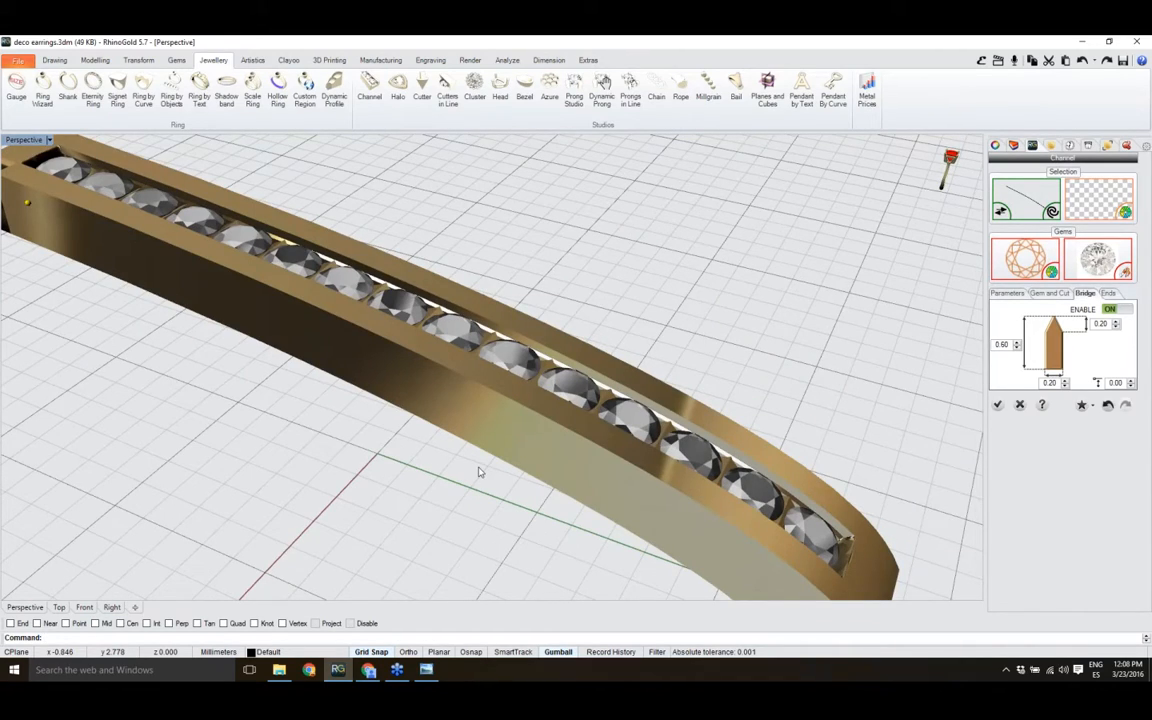
pyautogui.hotkey('ctrl', 'F3')
pyautogui.scroll(5, 641, 260)
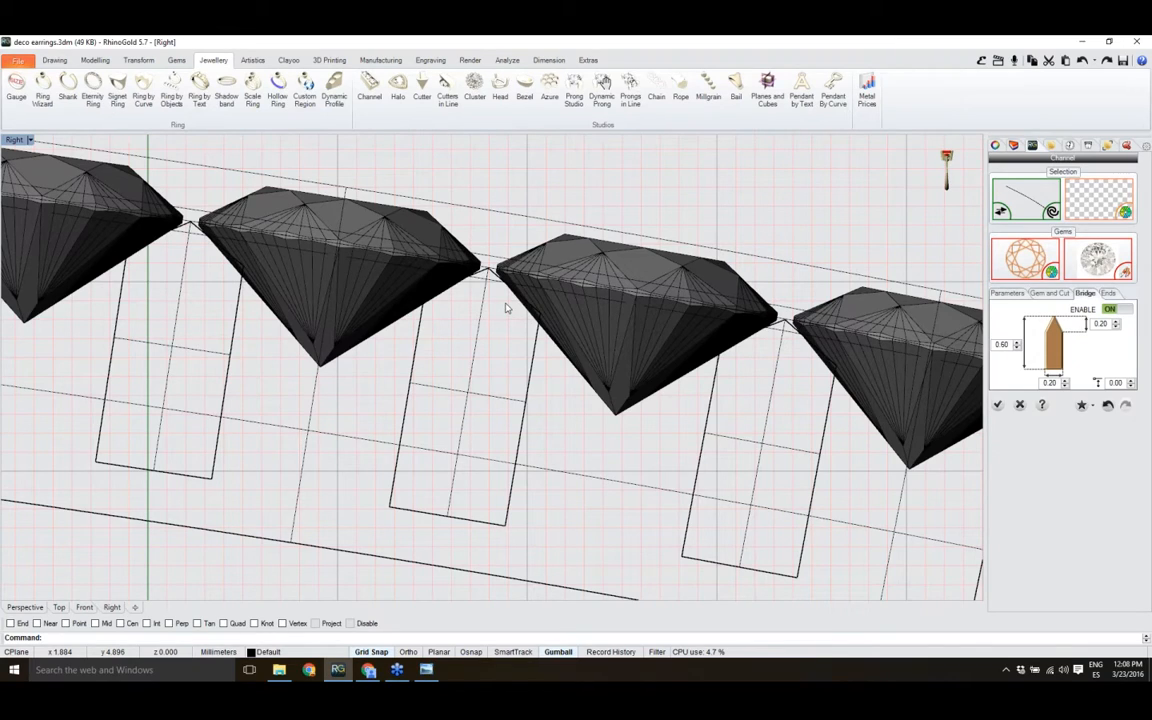
pyautogui.scroll(2, 507, 308)
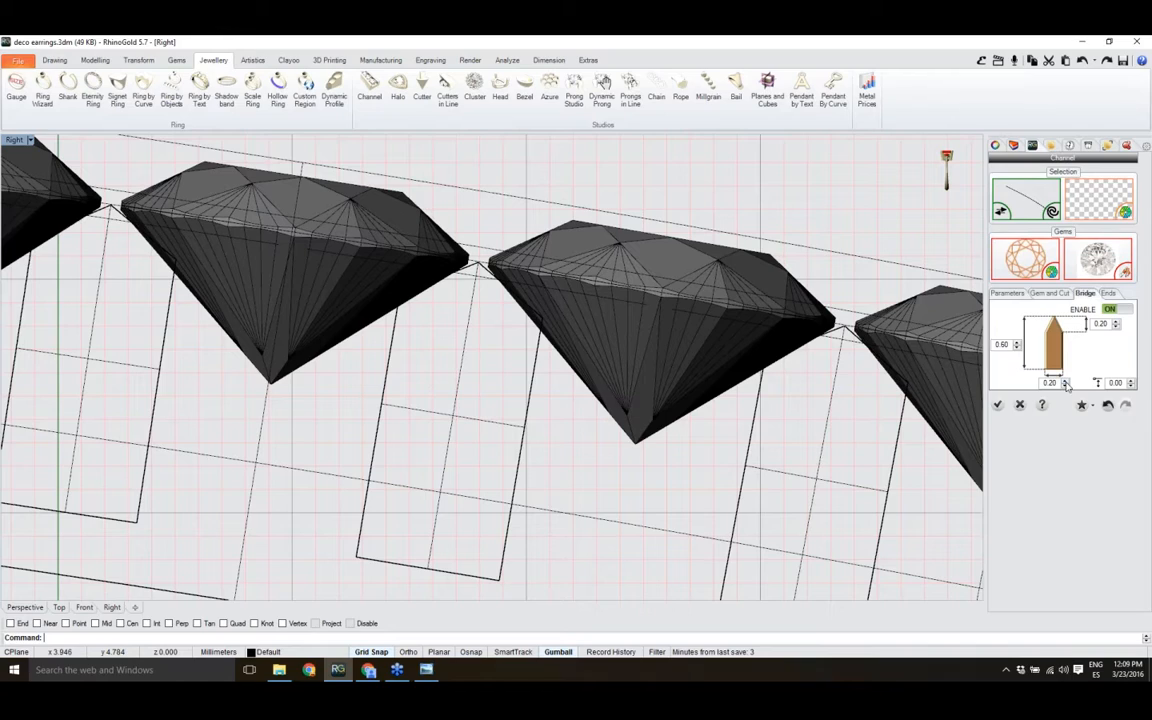
pyautogui.click(1017, 344)
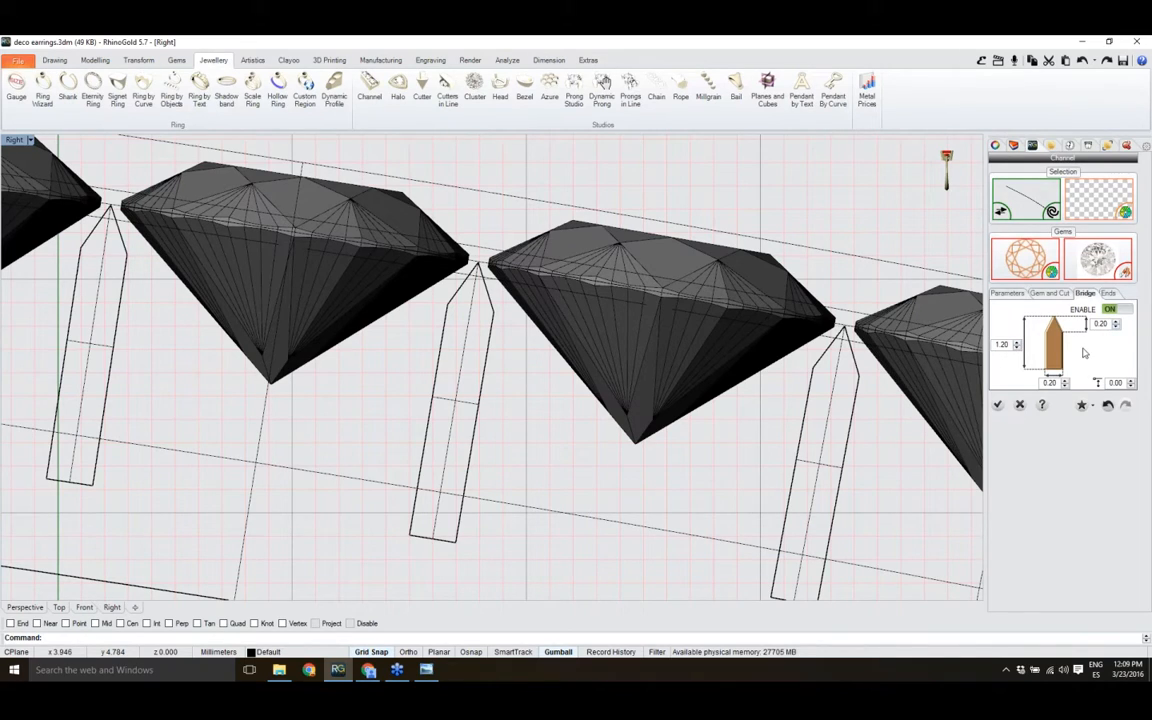
# - Set the width of the bridges between the gems to 0.40 mm
pyautogui.moveTo(670, 449); pyautogui.dragTo(656, 426, button='right')
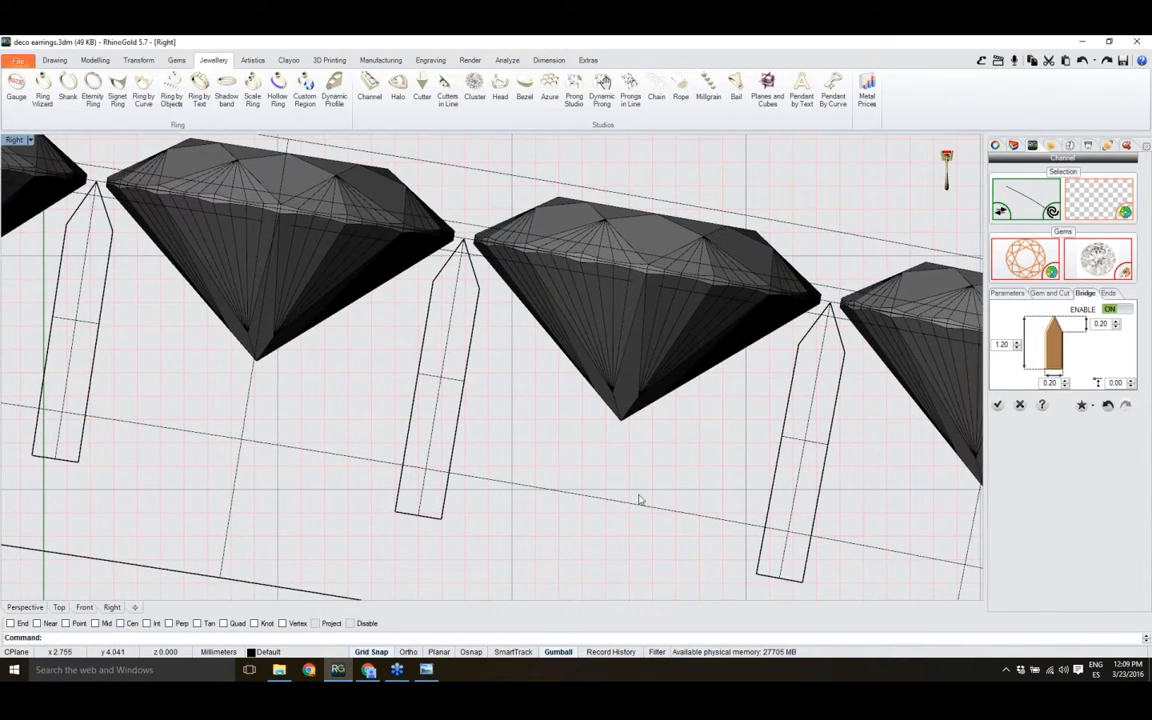
pyautogui.scroll(-5, 575, 522)
pyautogui.scroll(3, 470, 470)
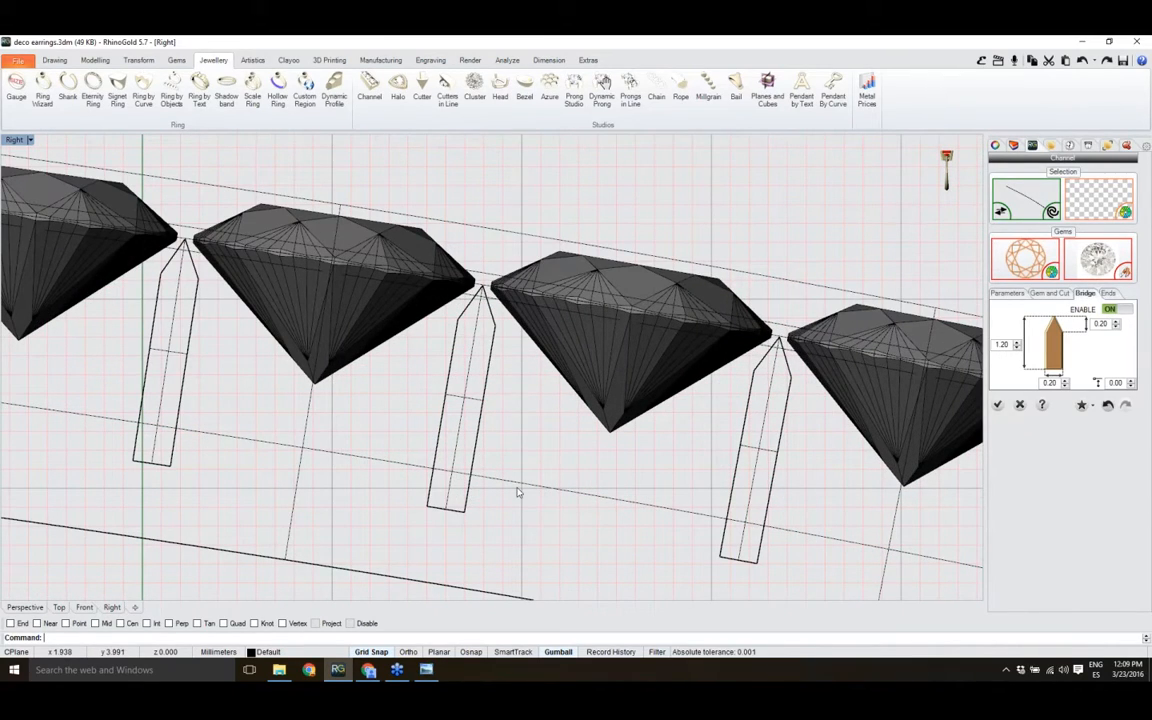
pyautogui.click(1065, 381)
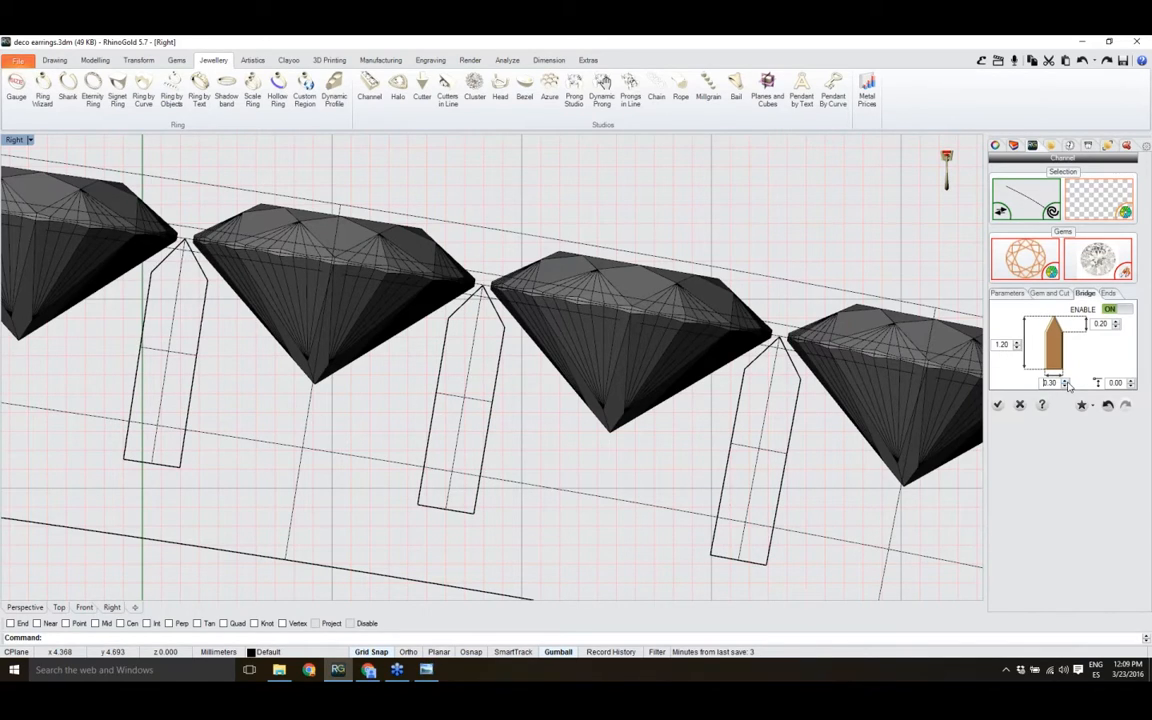
pyautogui.click(1066, 381)
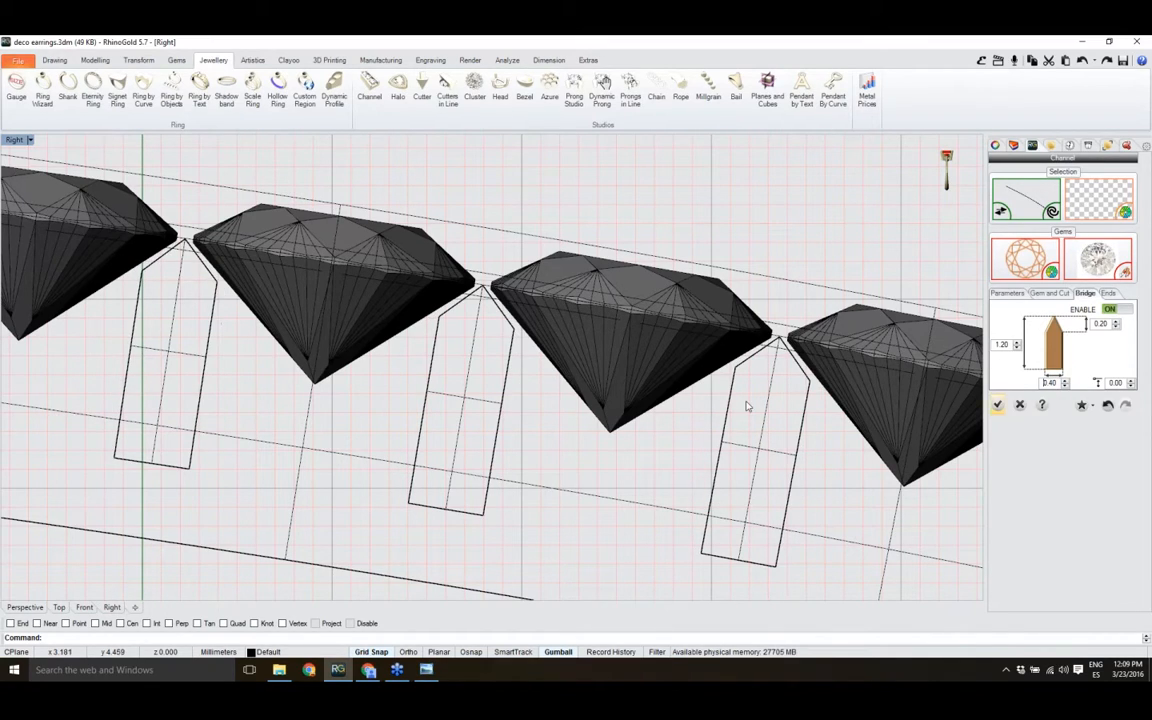
# - Accept the channel settings to build the gem-set channel with its bridges, and save the file
pyautogui.moveTo(744, 411); pyautogui.dragTo(733, 415, button='right')
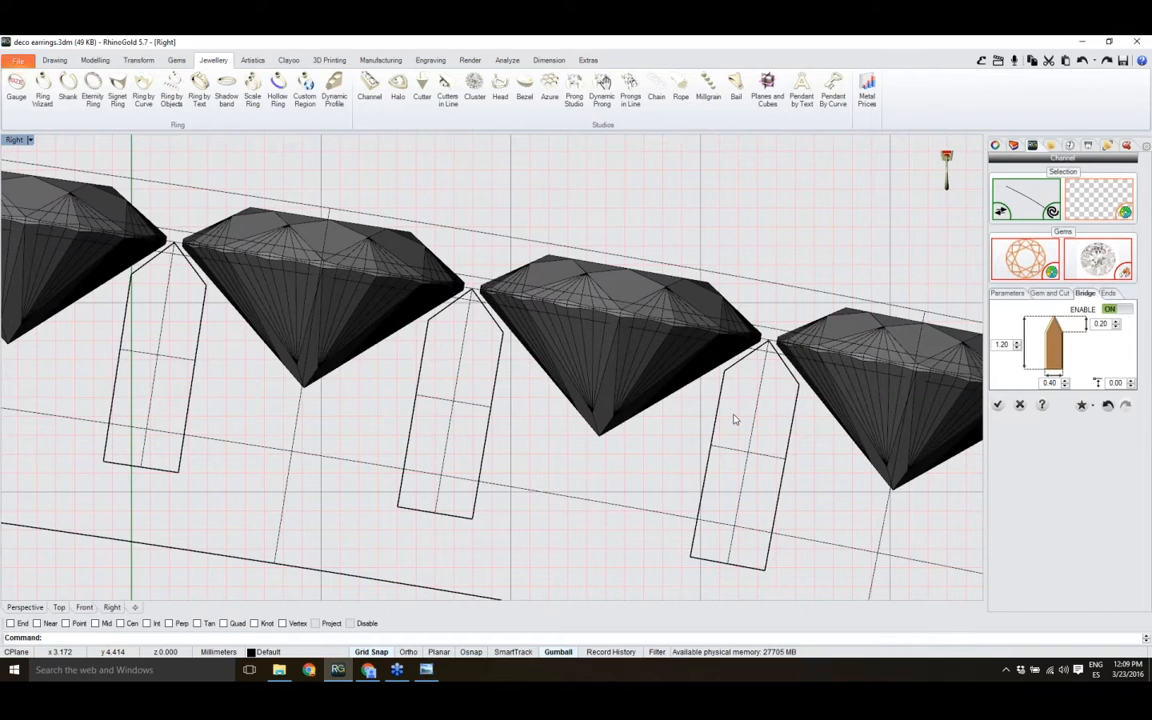
pyautogui.scroll(-5, 684, 376)
pyautogui.scroll(-4, 684, 376)
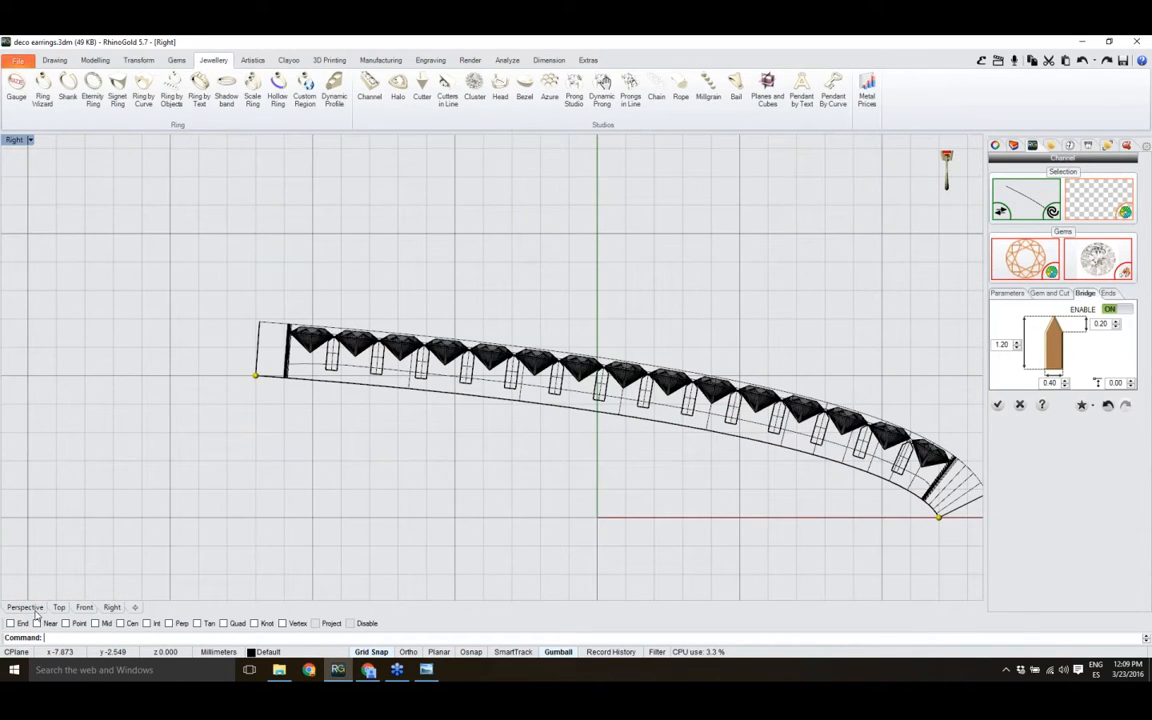
pyautogui.click(25, 607)
pyautogui.scroll(5, 553, 402)
pyautogui.moveTo(556, 460)
pyautogui.mouseDown(button='right')
pyautogui.moveTo(537, 424)
pyautogui.moveTo(546, 446)
pyautogui.moveTo(592, 462)
pyautogui.moveTo(577, 433)
pyautogui.moveTo(579, 461)
pyautogui.mouseUp(button='right')
pyautogui.scroll(-3, 546, 446)
pyautogui.click(998, 404)
pyautogui.moveTo(750, 450); pyautogui.dragTo(730, 485, button='right')
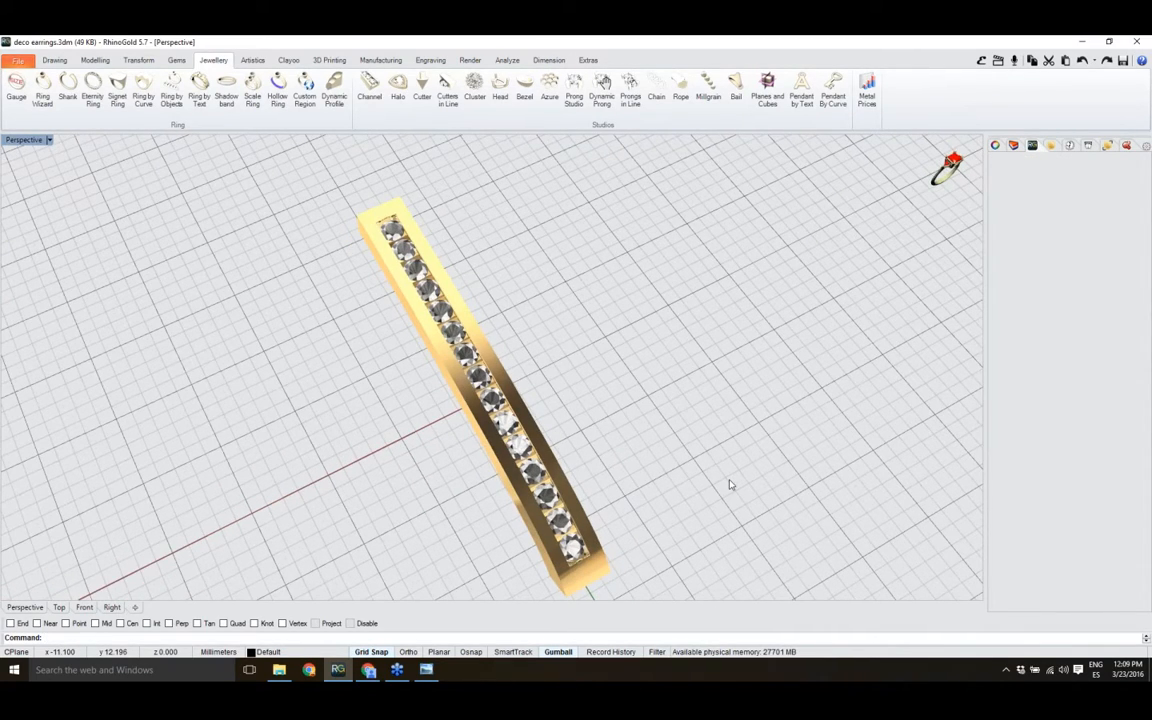
pyautogui.hotkey('ctrl', 's')
# - Examine the finished channel and compare it with the Deco earrings.png reference in Windows Photo Viewer
pyautogui.scroll(-4, 563, 520)
pyautogui.moveTo(567, 553); pyautogui.dragTo(590, 416, button='right')
pyautogui.scroll(6, 555, 482)
pyautogui.scroll(-5, 612, 505)
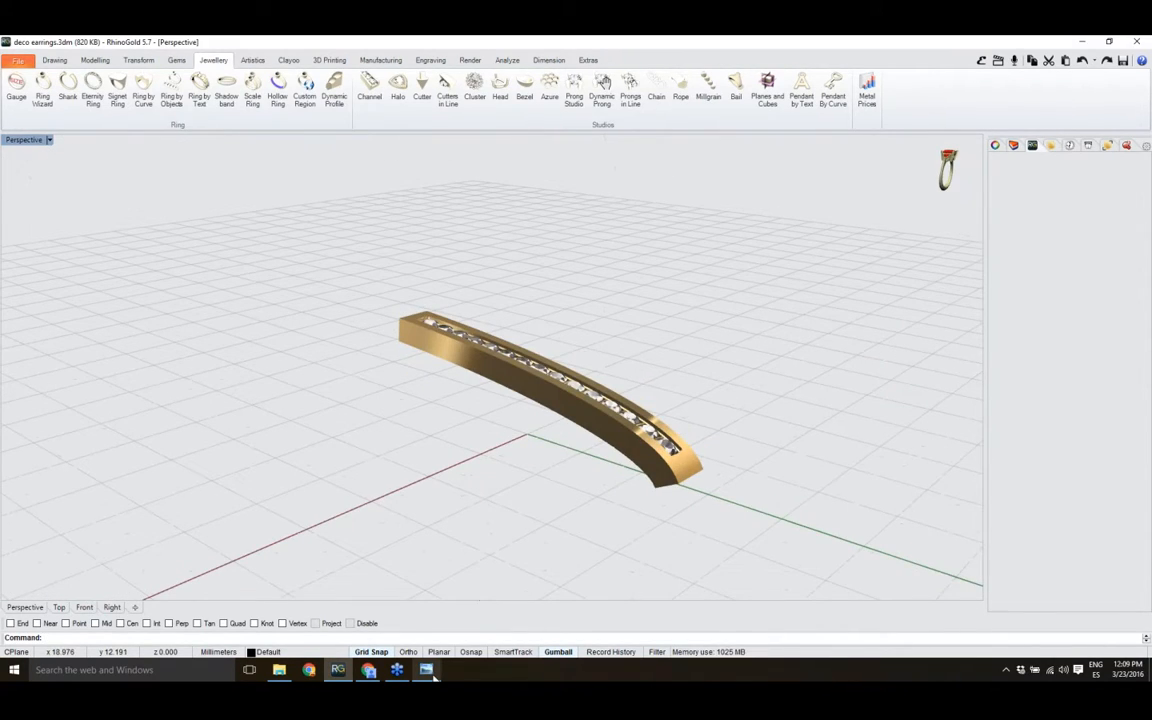
pyautogui.click(431, 673)
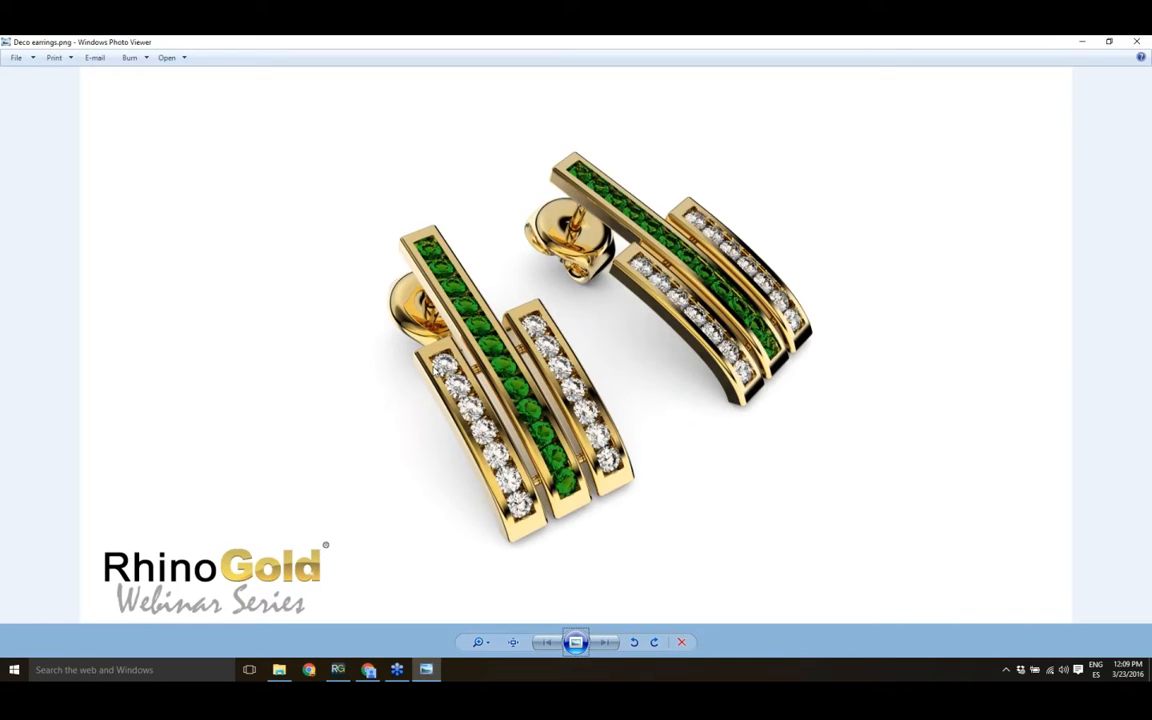
pyautogui.click(340, 668)
# - Move the curved side profile sideways out of the channel so it lies beside the channel body
pyautogui.moveTo(529, 472); pyautogui.dragTo(573, 370, button='right')
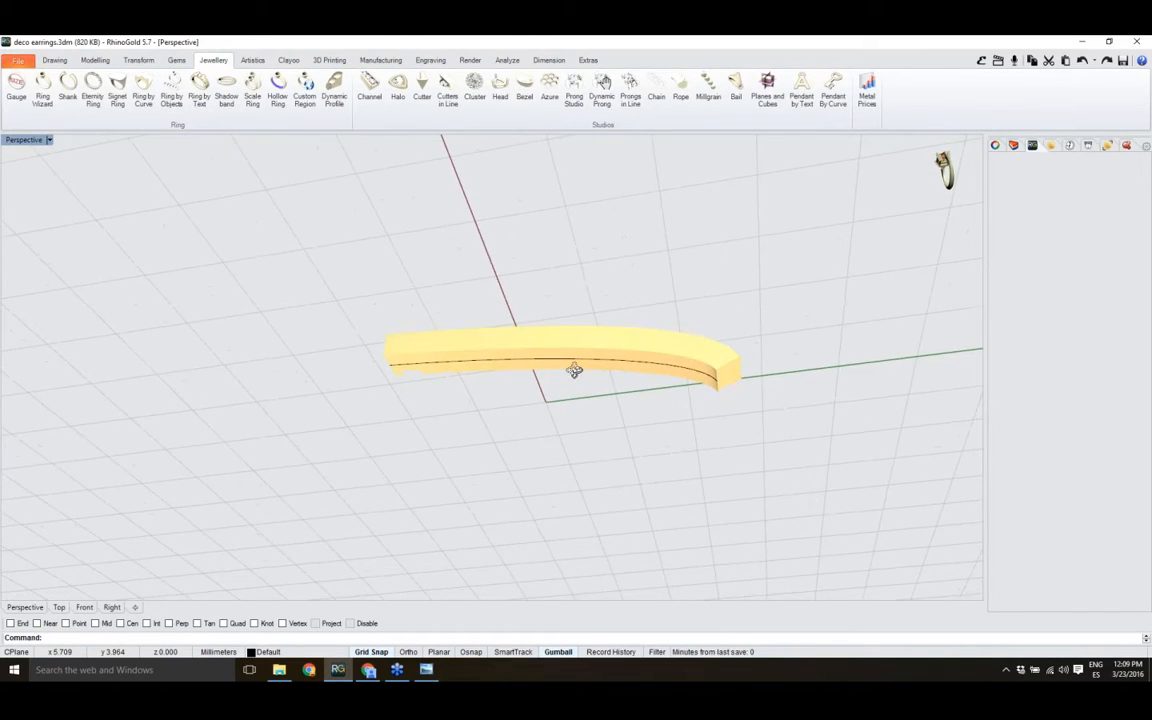
pyautogui.scroll(6, 645, 358)
pyautogui.scroll(2, 645, 358)
pyautogui.click(644, 374)
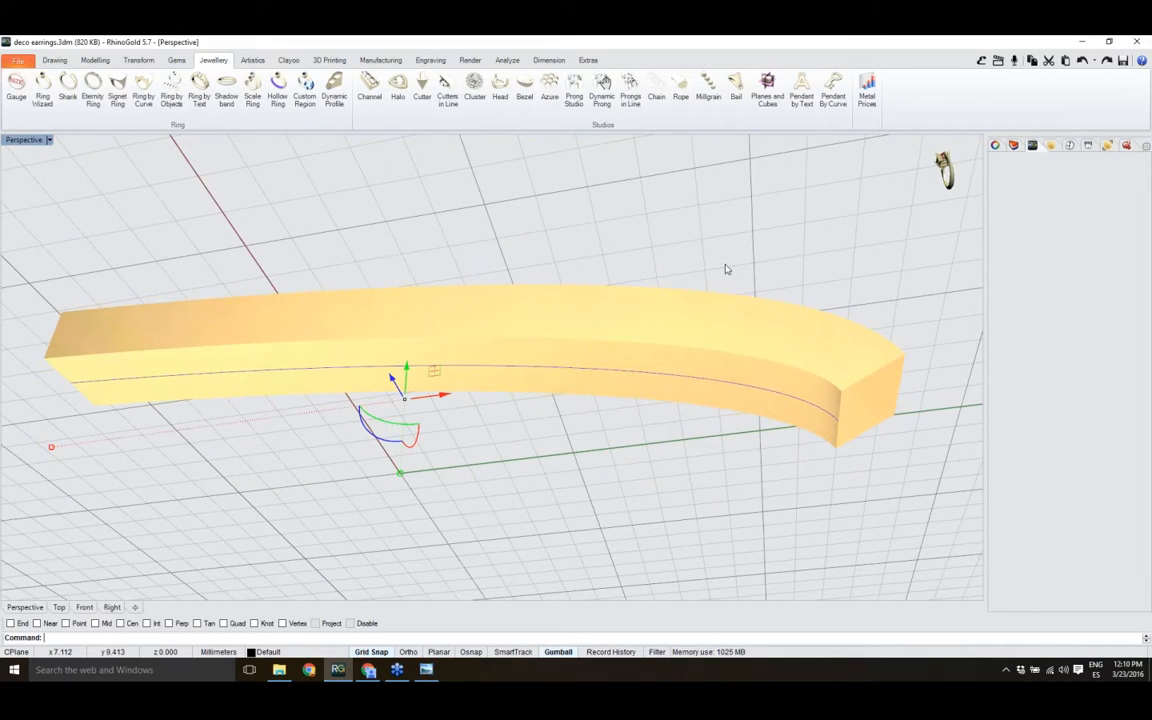
pyautogui.moveTo(727, 269); pyautogui.dragTo(734, 268, button='right')
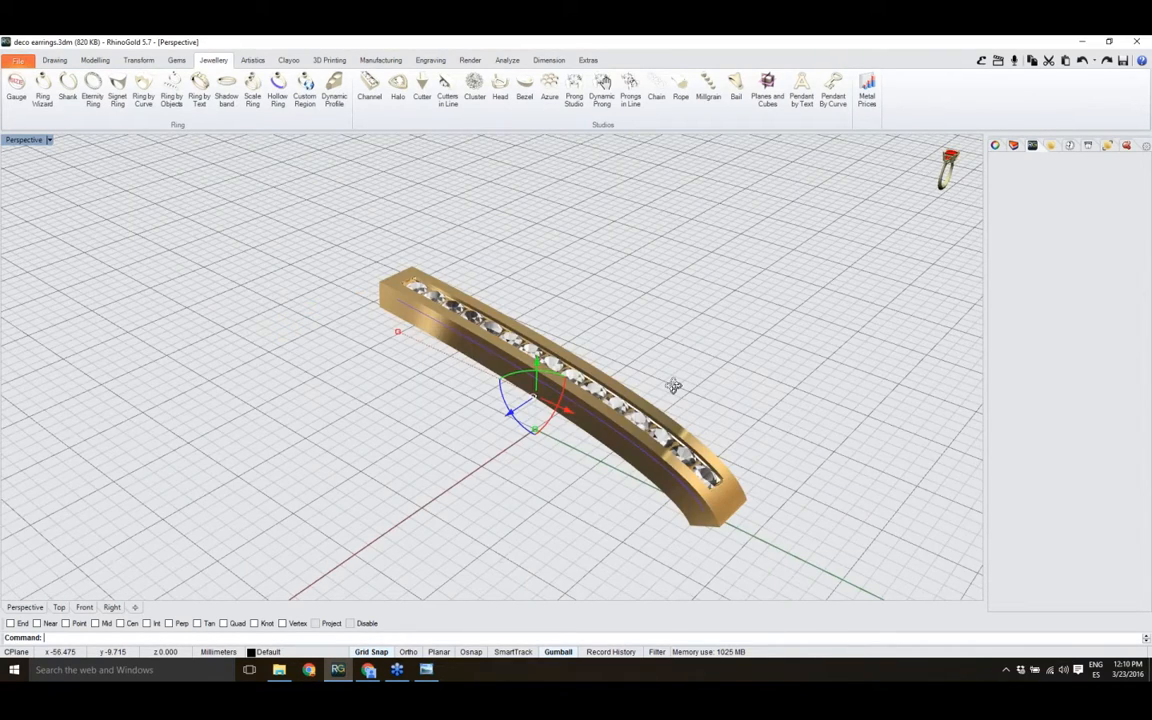
pyautogui.moveTo(674, 386); pyautogui.dragTo(500, 420, button='right')
pyautogui.moveTo(495, 421); pyautogui.dragTo(444, 470)
pyautogui.moveTo(450, 523); pyautogui.dragTo(456, 415, button='right')
pyautogui.click(456, 415)
pyautogui.moveTo(435, 558); pyautogui.dragTo(446, 590, button='right')
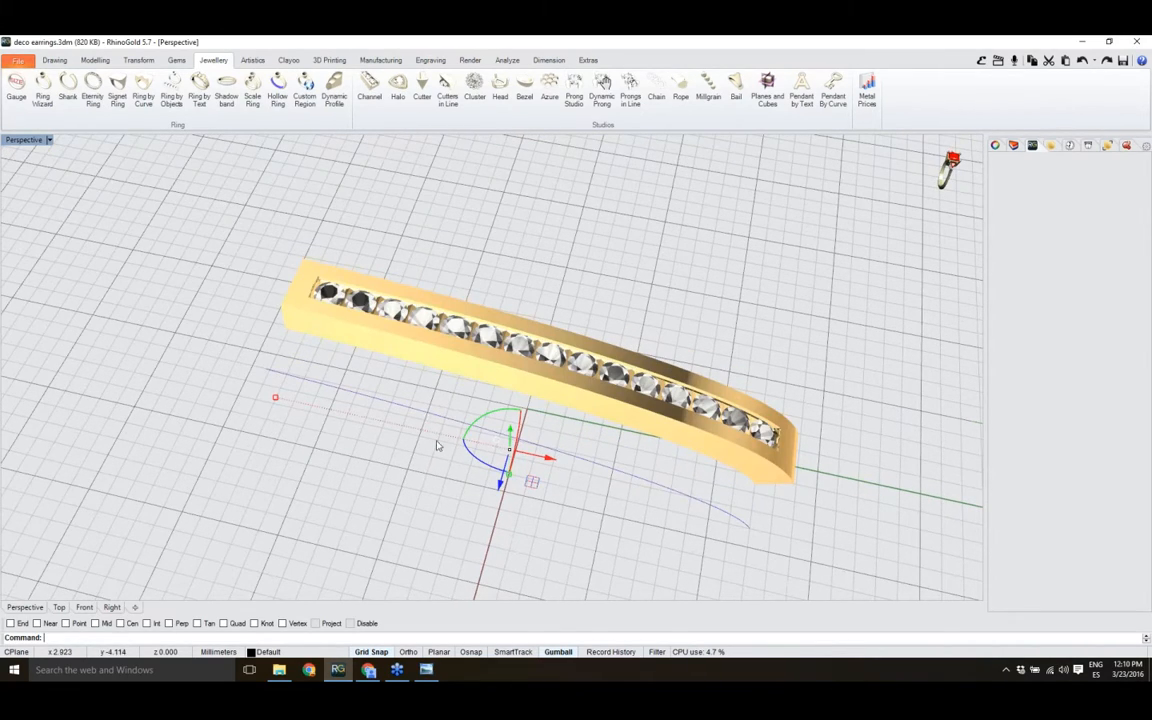
# - Split the side profile curve at a point partway along its length
pyautogui.moveTo(454, 456); pyautogui.dragTo(437, 320, button='right')
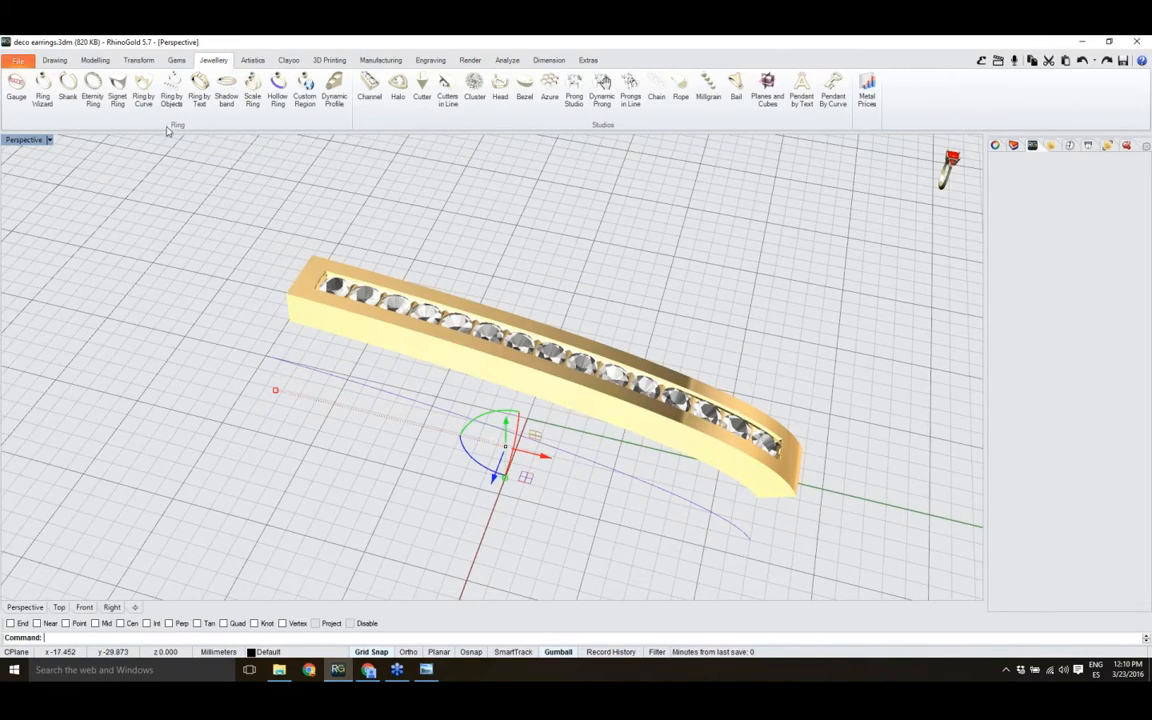
pyautogui.click(56, 61)
pyautogui.click(687, 88)
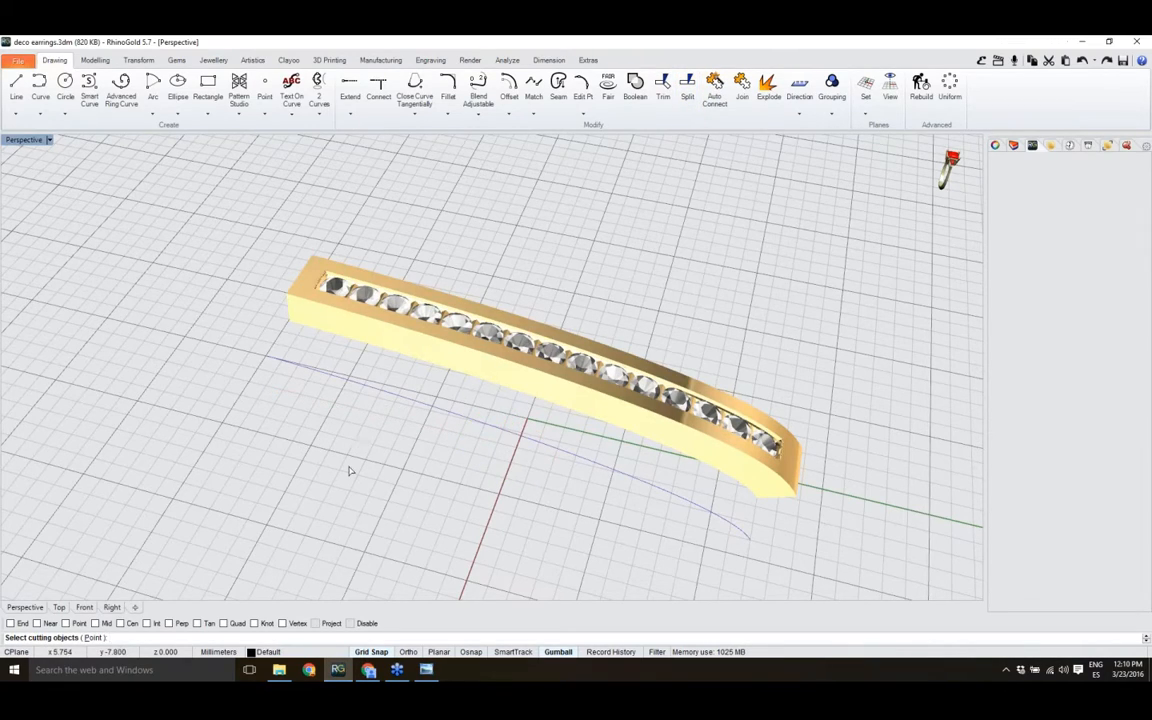
pyautogui.click(93, 638)
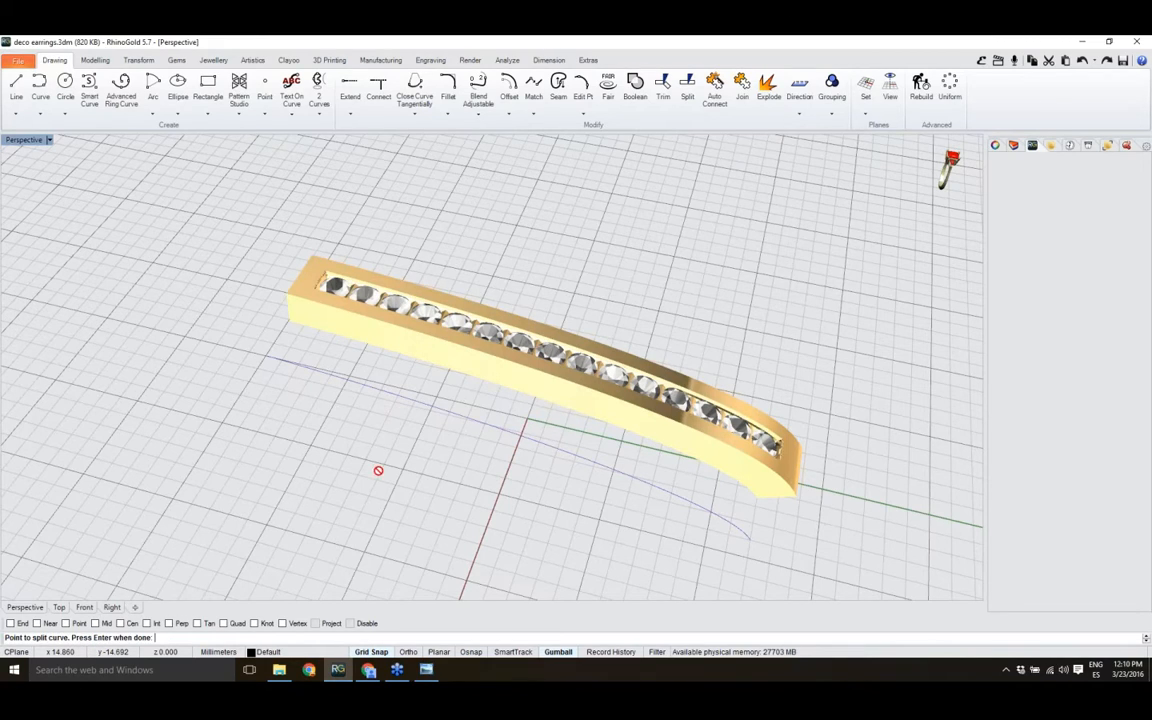
pyautogui.click(111, 607)
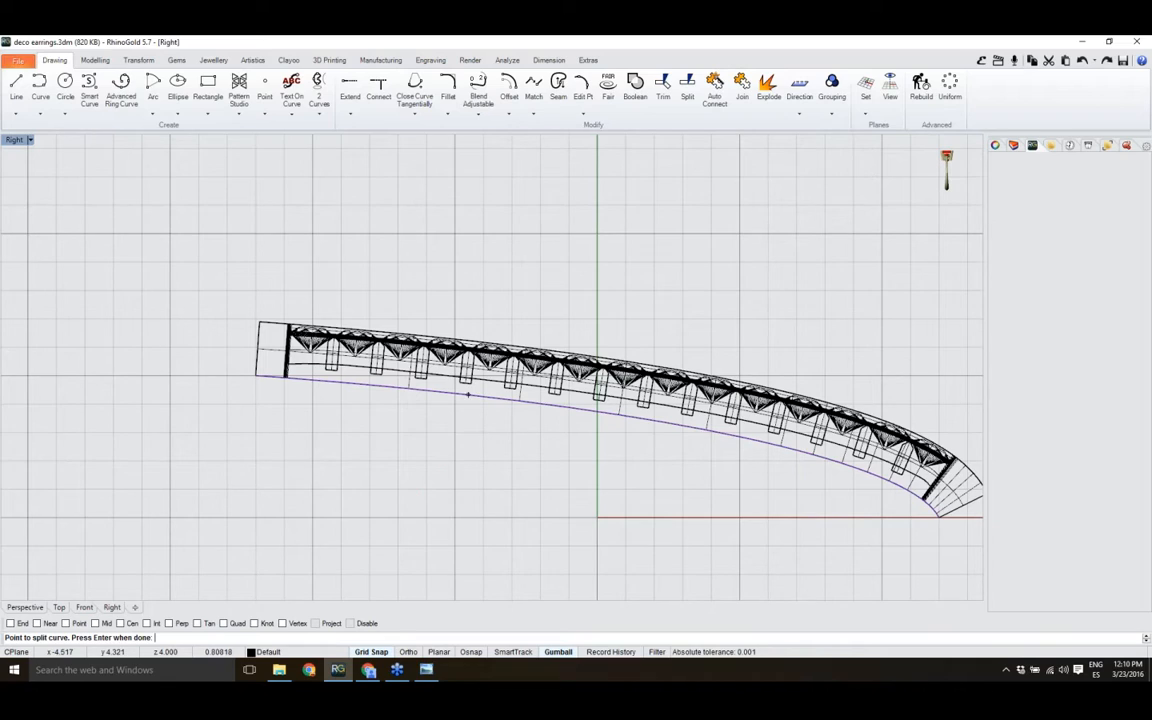
pyautogui.moveTo(486, 399); pyautogui.dragTo(399, 404, button='right')
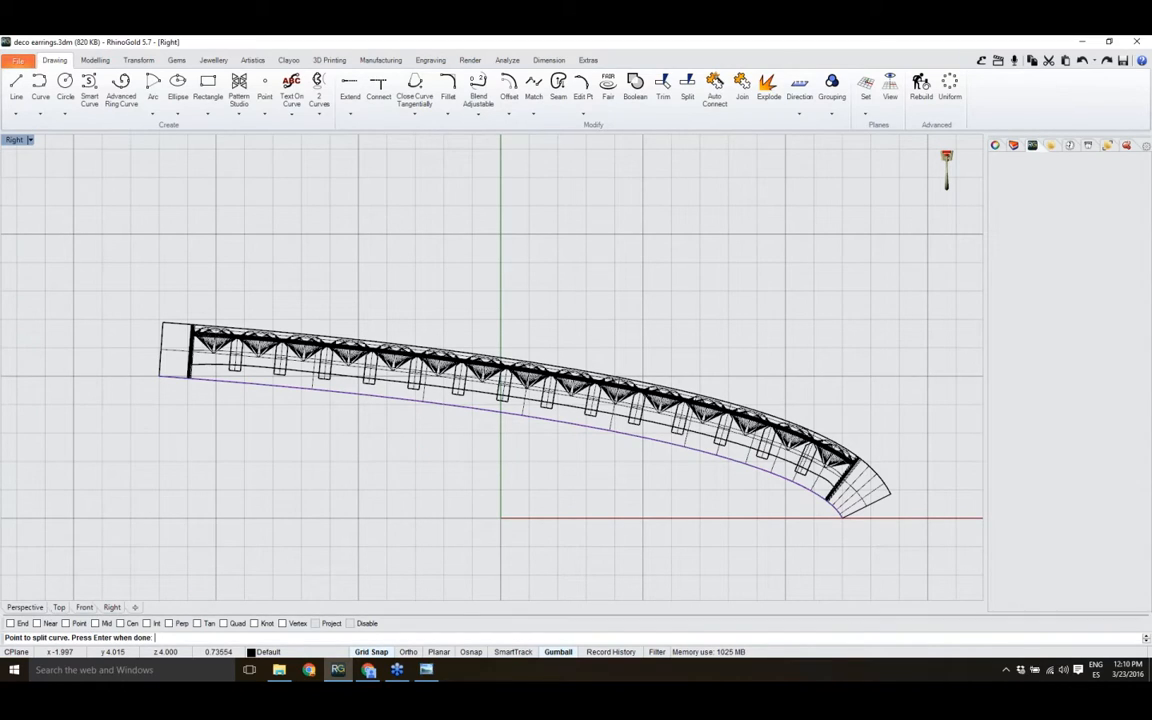
pyautogui.click(25, 607)
pyautogui.moveTo(468, 460); pyautogui.dragTo(443, 452, button='right')
pyautogui.press('Return')
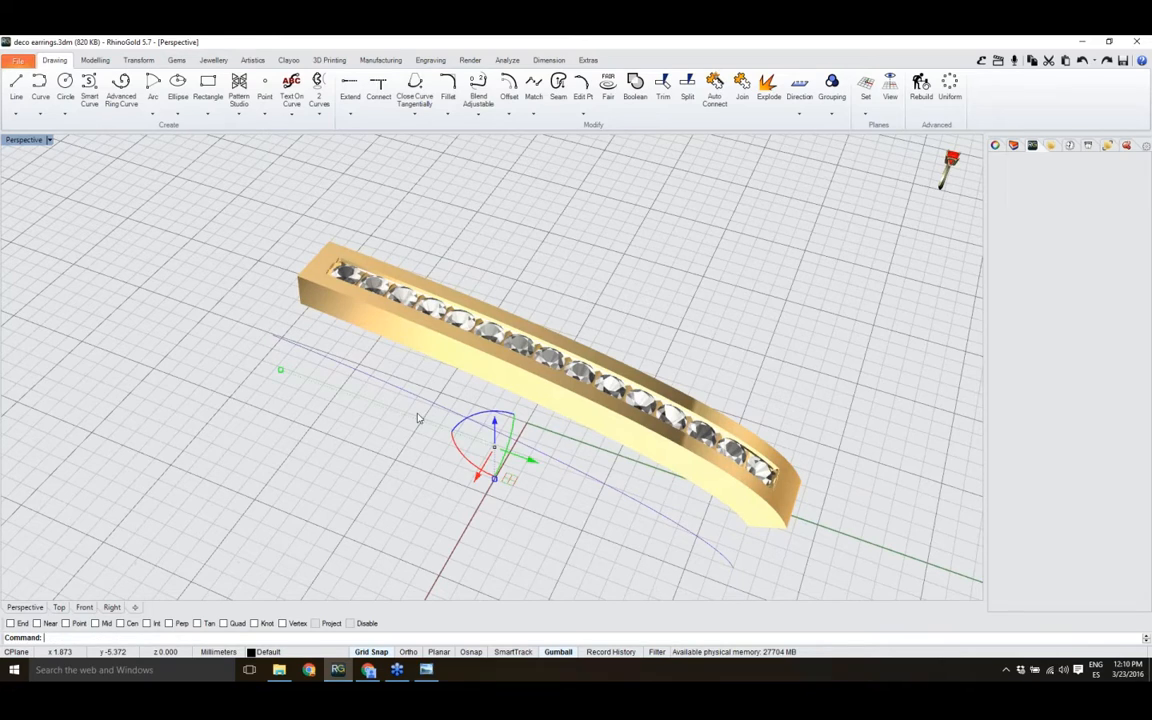
# - Delete the flatter end segment of the split curve, keeping the part that bends most strongly
pyautogui.click(407, 397)
pyautogui.moveTo(407, 397); pyautogui.dragTo(471, 390, button='right')
pyautogui.press('Delete')
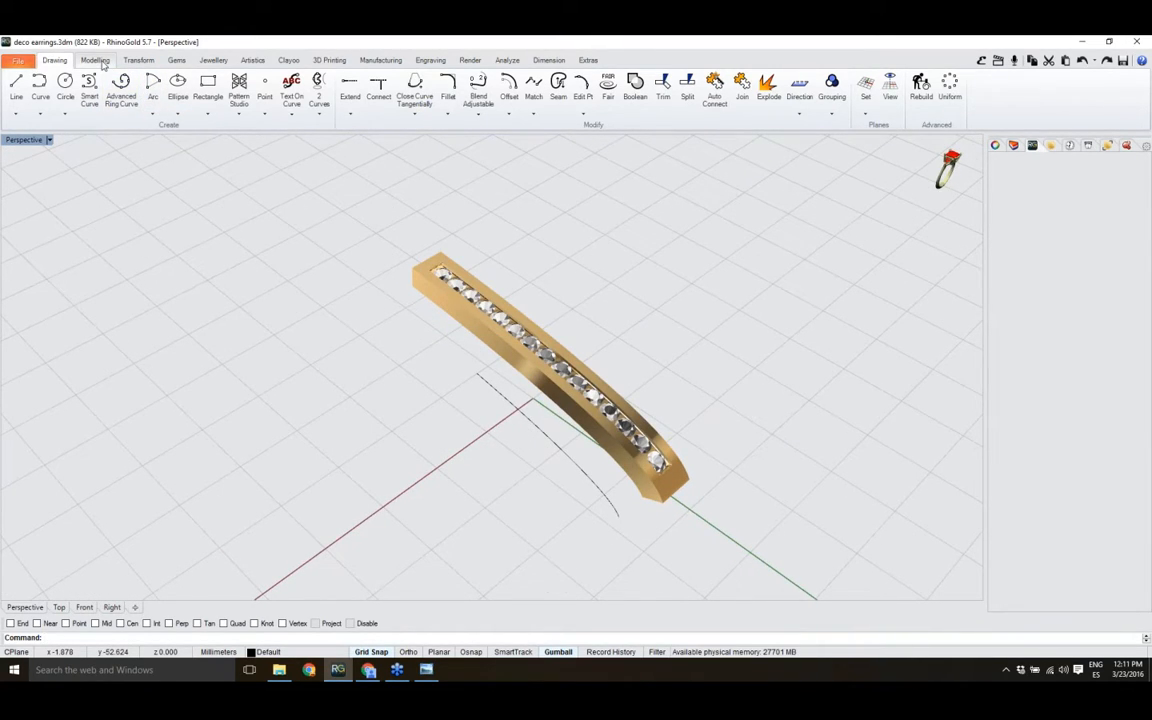
# - Start a Channel on the shortened curve and rotate its profile by 90 degrees
pyautogui.click(212, 60)
pyautogui.click(369, 88)
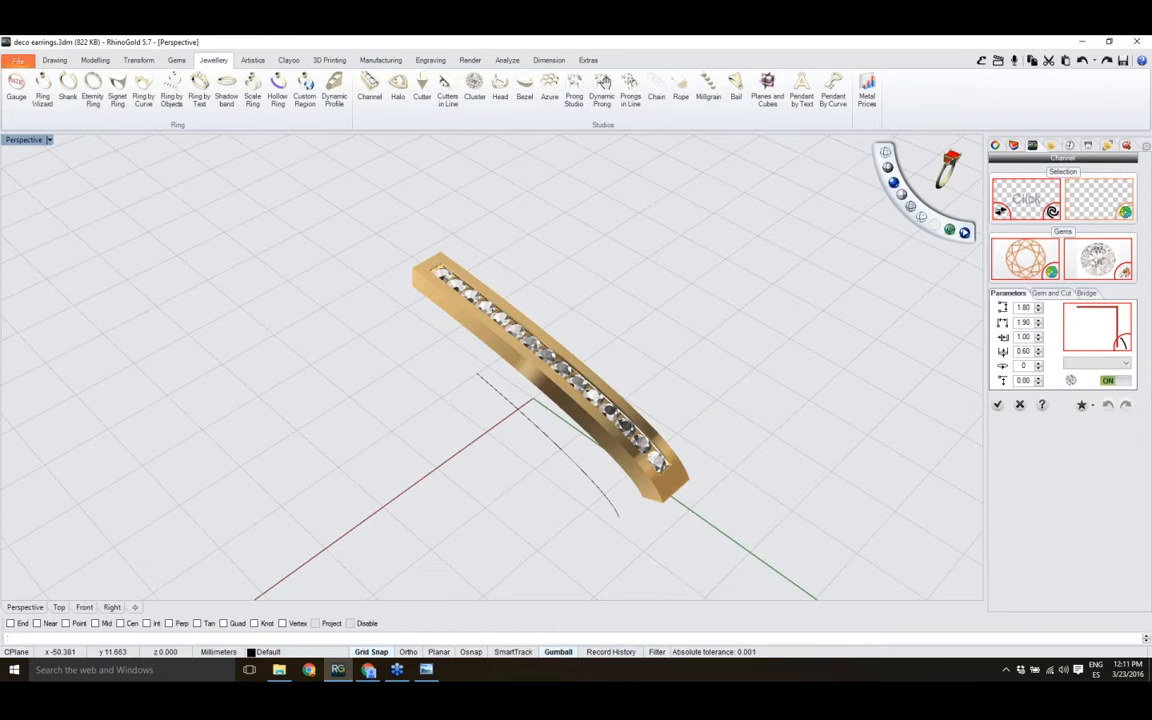
pyautogui.click(551, 439)
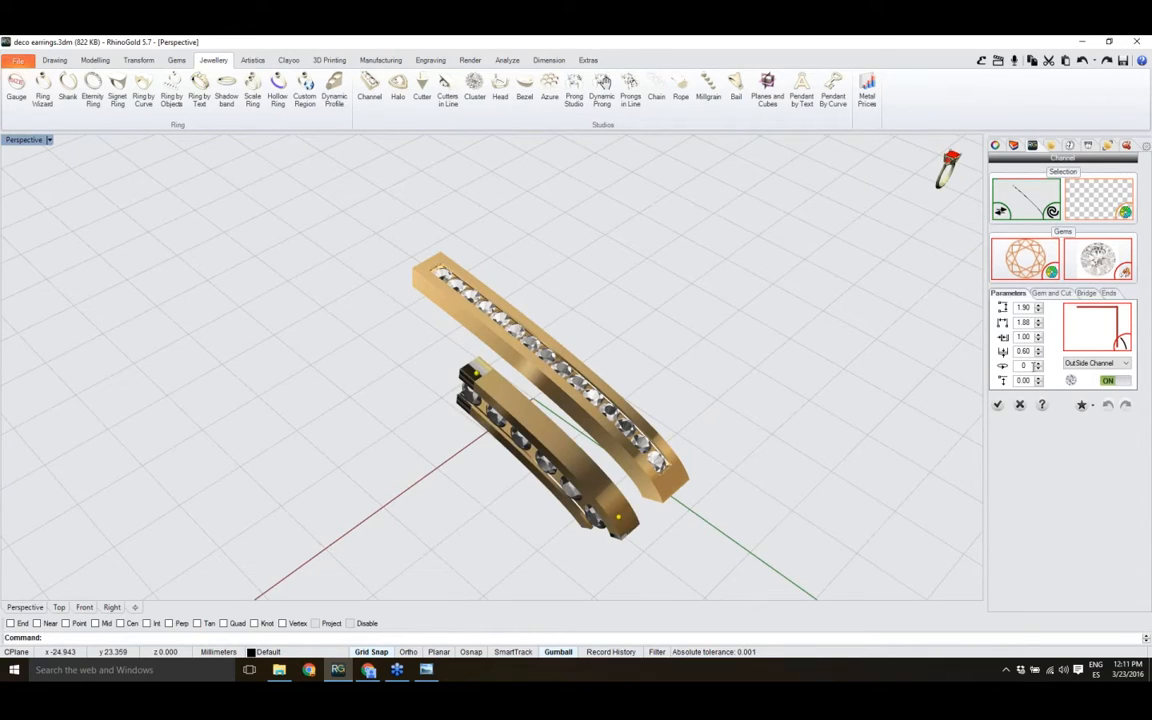
pyautogui.click(1017, 366)
pyautogui.write('9')
pyautogui.press('Return')
pyautogui.moveTo(733, 399); pyautogui.dragTo(797, 462, button='right')
pyautogui.scroll(5, 797, 462)
# - Change the new channel's placement option relative to its curve
pyautogui.click(1095, 363)
pyautogui.click(1079, 390)
pyautogui.moveTo(761, 509)
pyautogui.mouseDown(button='right')
pyautogui.moveTo(747, 503)
pyautogui.moveTo(775, 500)
pyautogui.mouseUp(button='right')
# - Set the channel's start cap distance to 0.80
pyautogui.click(1108, 293)
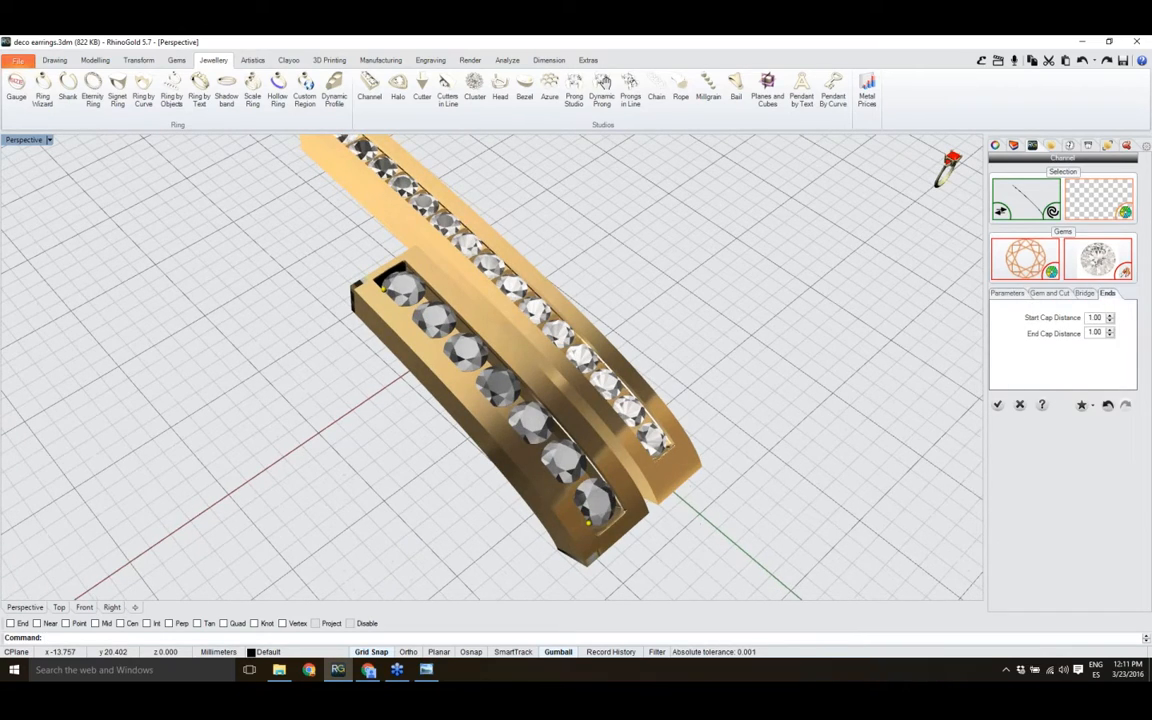
pyautogui.click(1109, 321)
pyautogui.click(1109, 321)
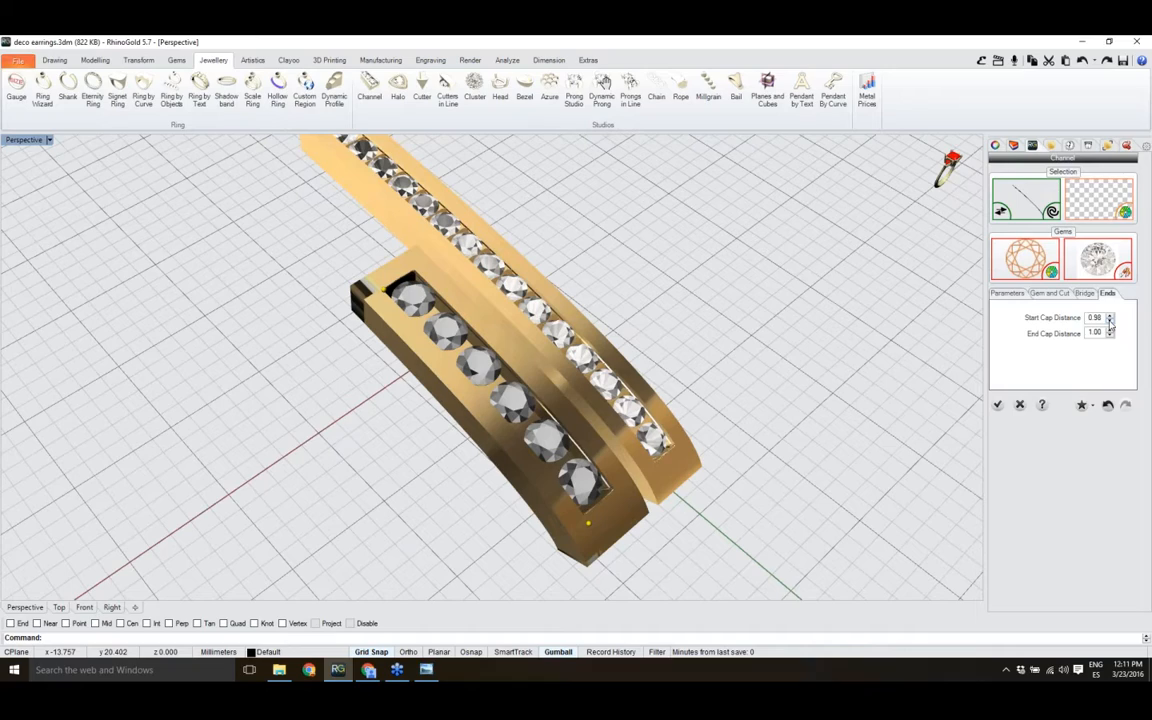
pyautogui.moveTo(1103, 318); pyautogui.dragTo(1086, 320)
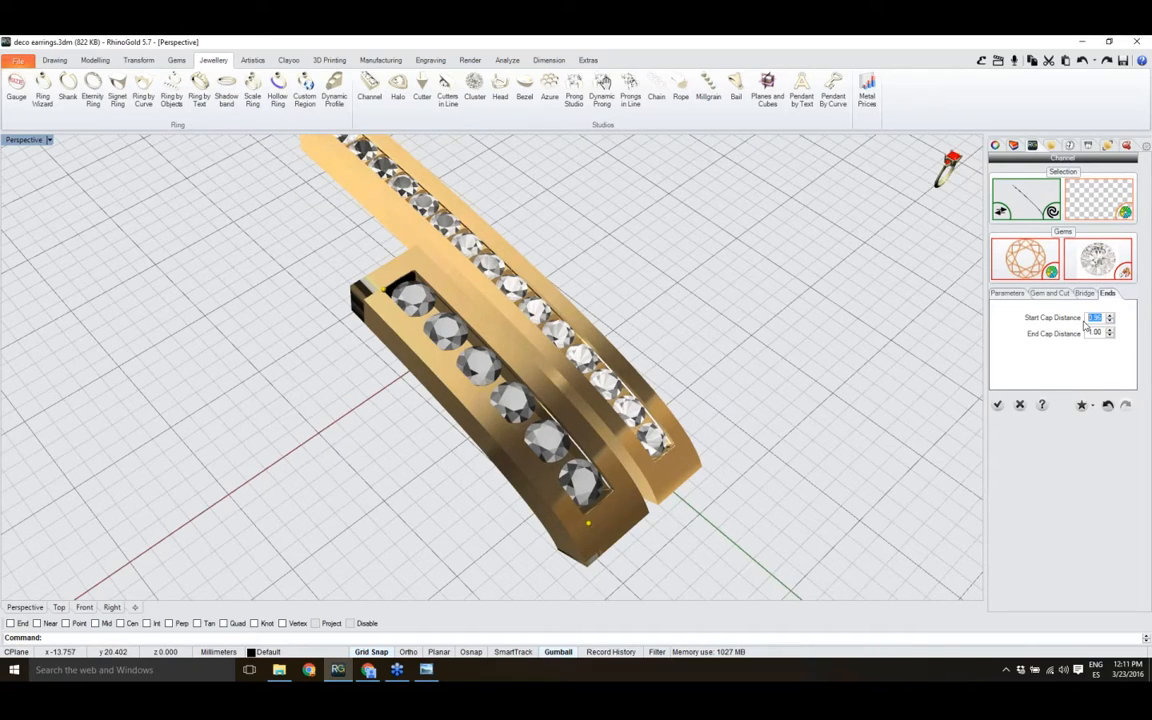
pyautogui.write('0.8')
pyautogui.press('Return')
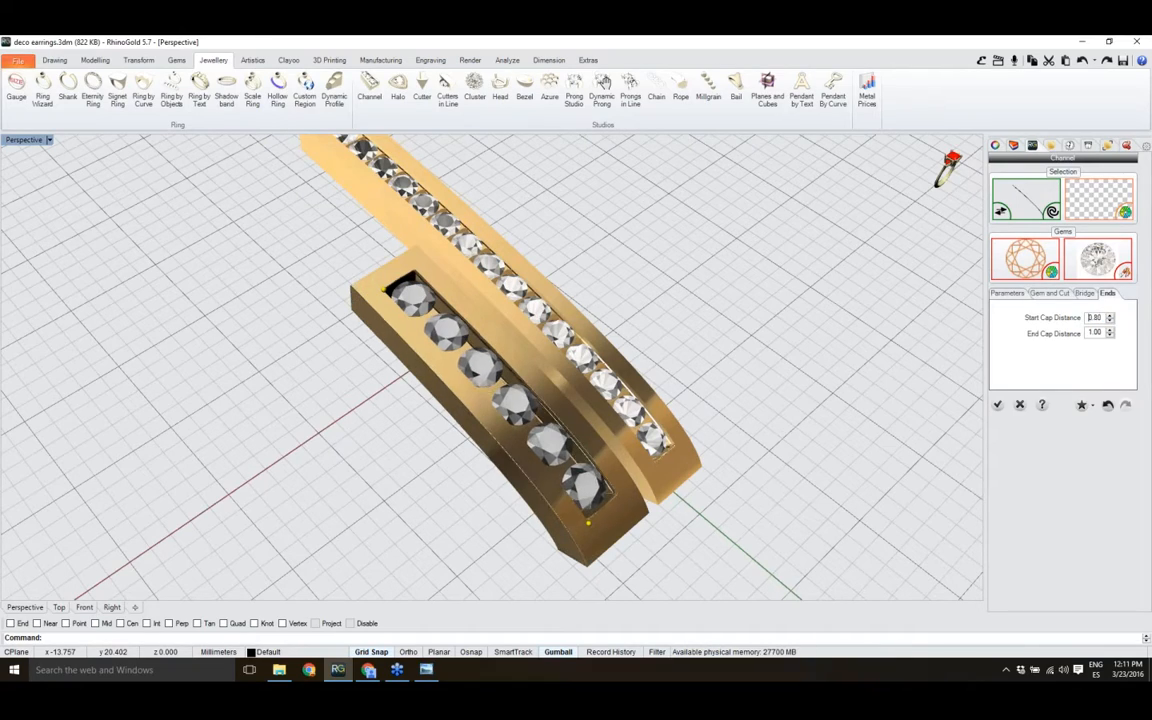
# - Reduce the gem size in the new channel to 1.50 mm and compare it with the longer channel
pyautogui.moveTo(659, 490); pyautogui.dragTo(895, 321, button='right')
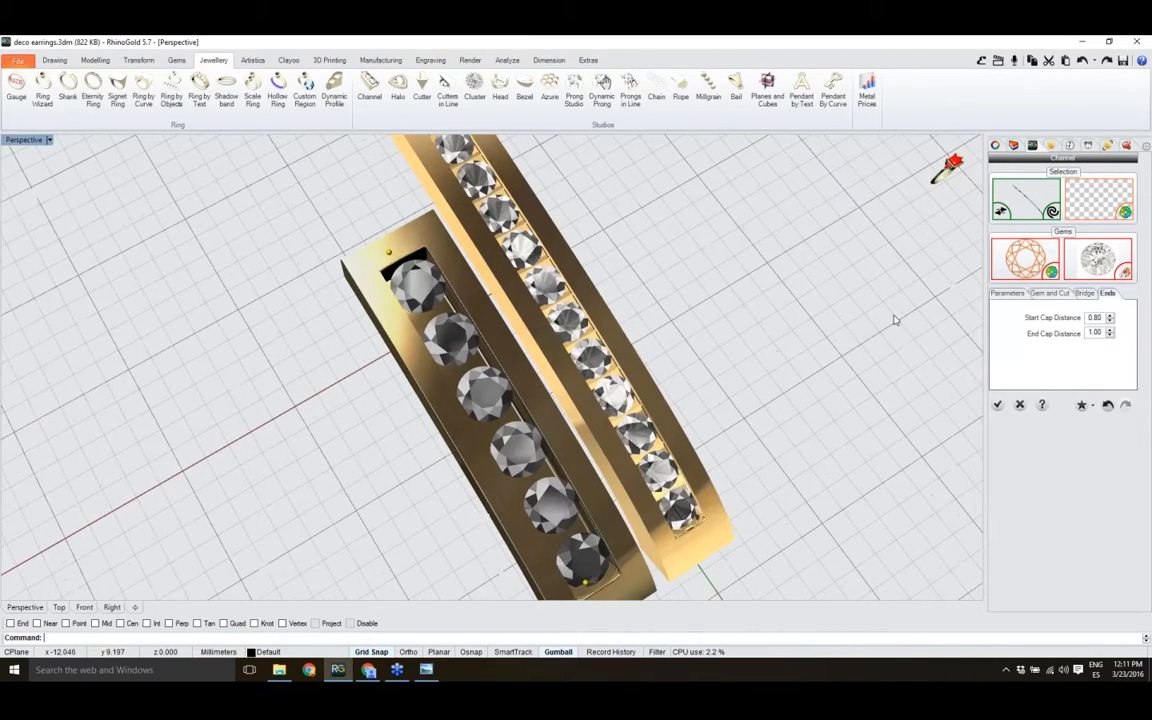
pyautogui.click(1050, 293)
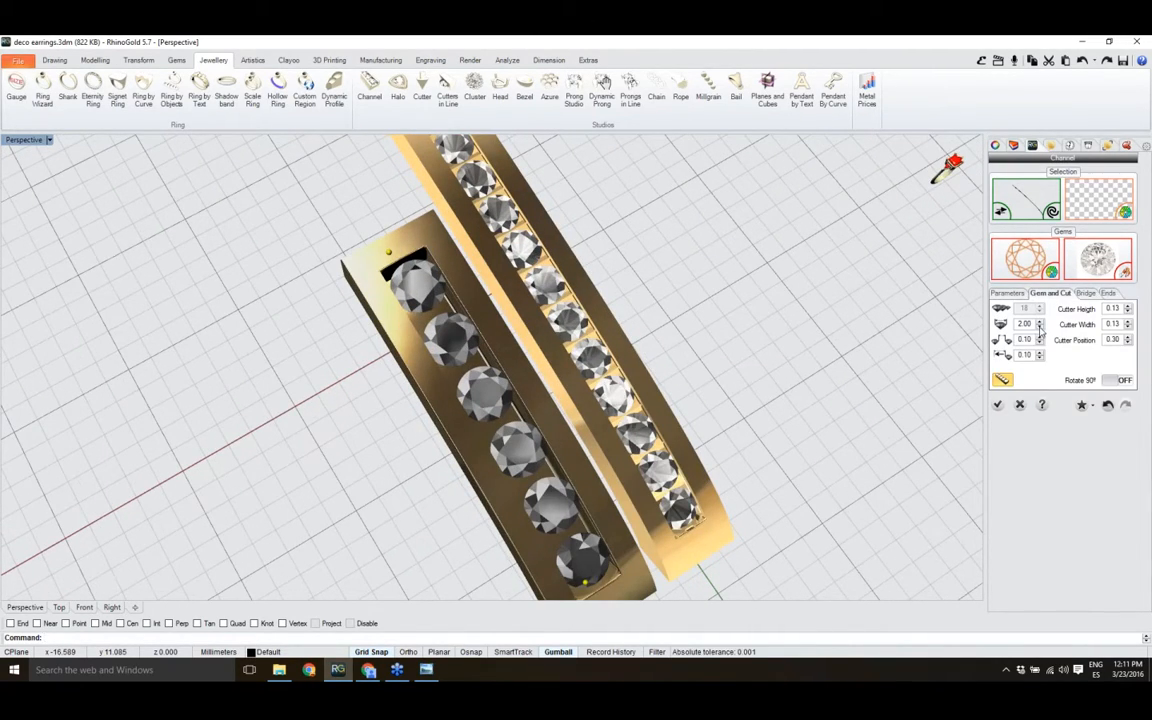
pyautogui.click(1040, 327)
pyautogui.click(1040, 327)
pyautogui.click(1040, 327)
pyautogui.click(1040, 327)
pyautogui.moveTo(869, 303); pyautogui.dragTo(738, 366, button='right')
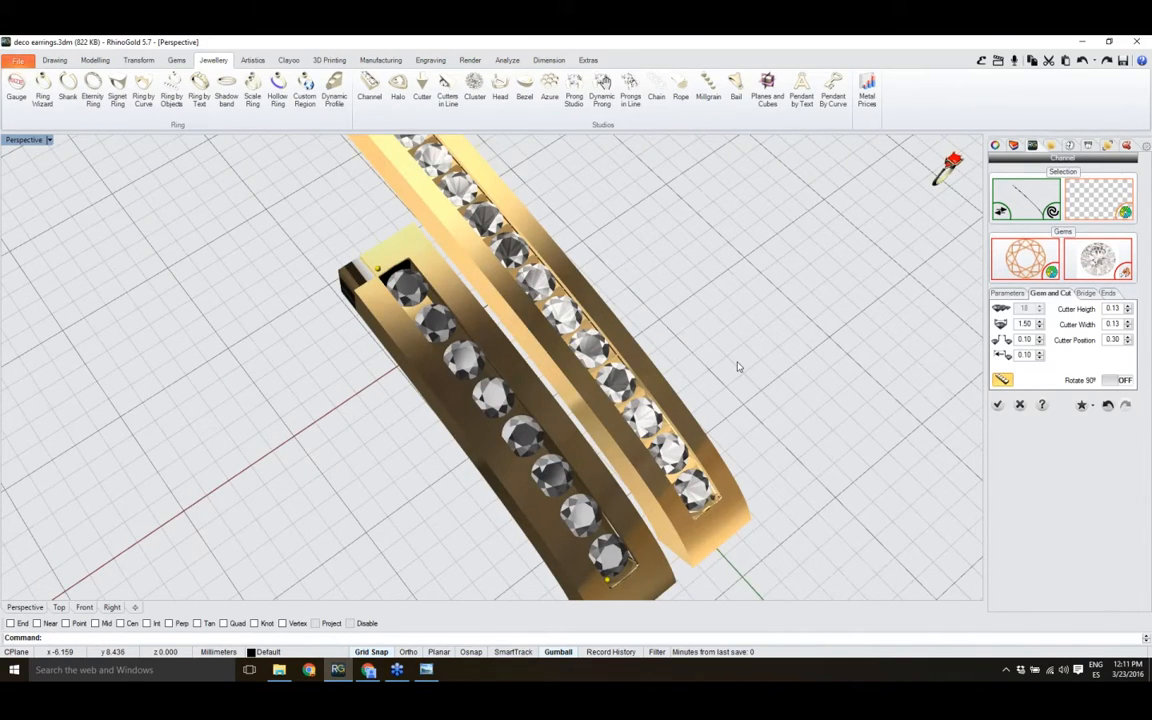
pyautogui.moveTo(737, 366); pyautogui.dragTo(620, 472, button='right')
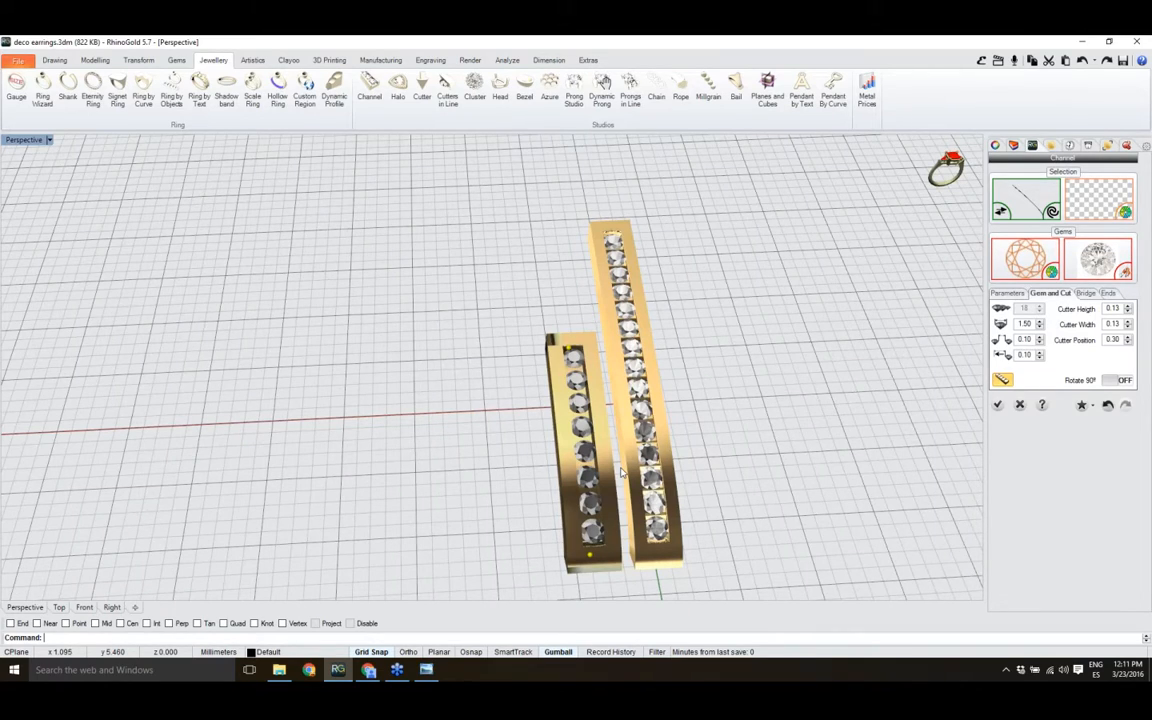
pyautogui.moveTo(620, 472); pyautogui.dragTo(669, 489, button='right')
# - Turn off automatic gem filling and set the number of gems to 8
pyautogui.click(1007, 293)
pyautogui.click(1050, 293)
pyautogui.click(1002, 380)
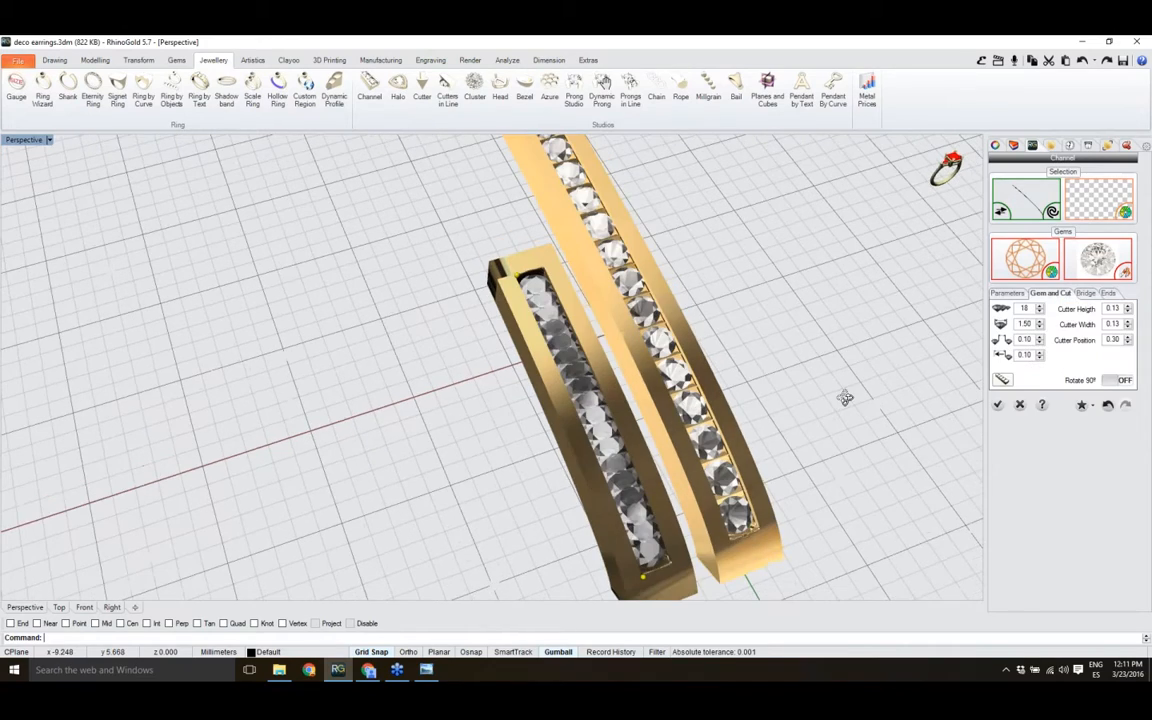
pyautogui.click(1040, 312)
pyautogui.click(1040, 312)
pyautogui.click(1039, 312)
pyautogui.click(1039, 312)
pyautogui.click(1039, 312)
pyautogui.click(1039, 312)
pyautogui.click(1039, 312)
pyautogui.click(1039, 312)
pyautogui.click(1039, 312)
pyautogui.click(1039, 313)
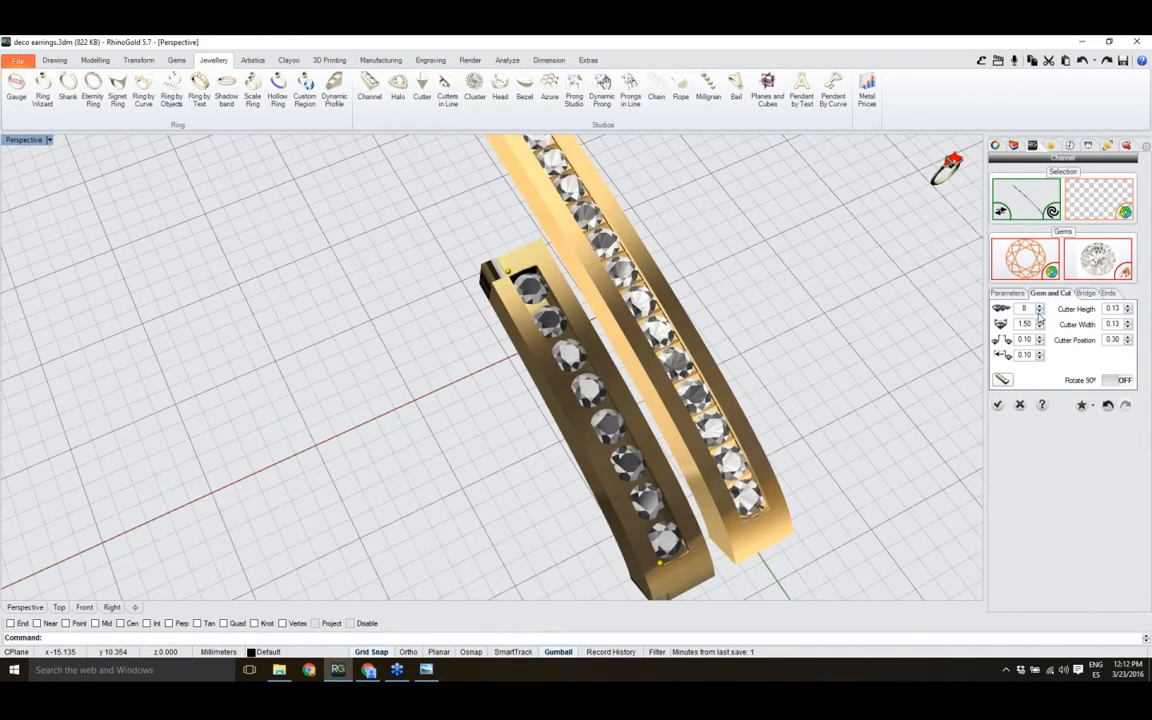
# - Restore automatic gem filling and enable bridges between the gems of the short channel
pyautogui.moveTo(816, 383); pyautogui.dragTo(667, 443, button='right')
pyautogui.scroll(-3, 690, 493)
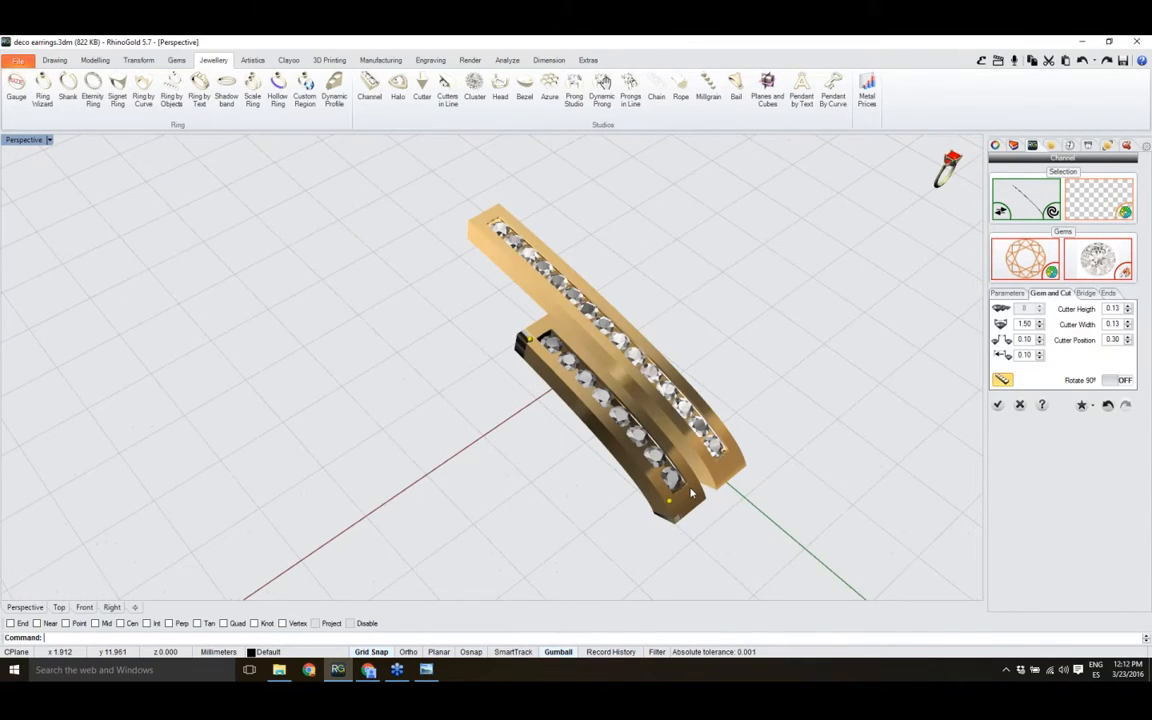
pyautogui.scroll(2, 690, 493)
pyautogui.moveTo(690, 497); pyautogui.dragTo(645, 470, button='right')
pyautogui.click(1085, 293)
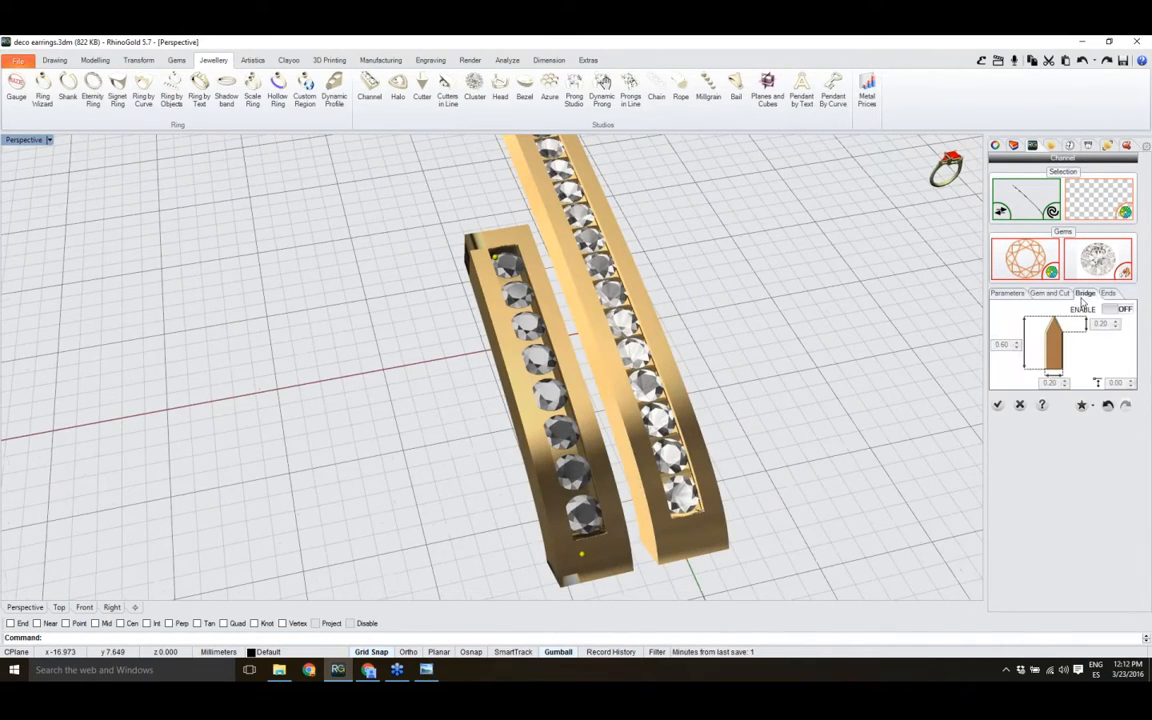
pyautogui.moveTo(669, 424)
pyautogui.mouseDown(button='right')
pyautogui.moveTo(707, 441)
pyautogui.moveTo(690, 421)
pyautogui.moveTo(640, 420)
pyautogui.moveTo(570, 447)
pyautogui.moveTo(589, 499)
pyautogui.moveTo(565, 445)
pyautogui.mouseUp(button='right')
pyautogui.scroll(9, 638, 420)
pyautogui.scroll(-10, 589, 499)
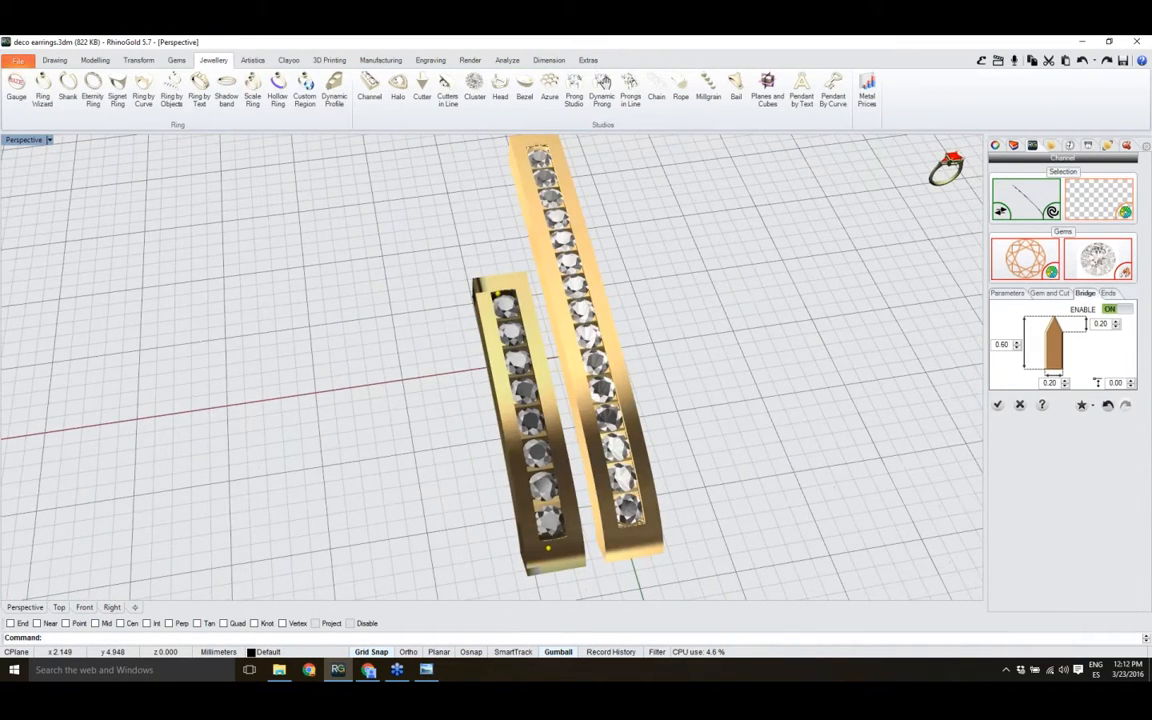
# - Accept the channel settings to build the shorter gem-set channel with its bridges
pyautogui.scroll(7, 503, 314)
pyautogui.moveTo(503, 314); pyautogui.dragTo(515, 534, button='right')
pyautogui.scroll(-6, 515, 373)
pyautogui.scroll(6, 582, 421)
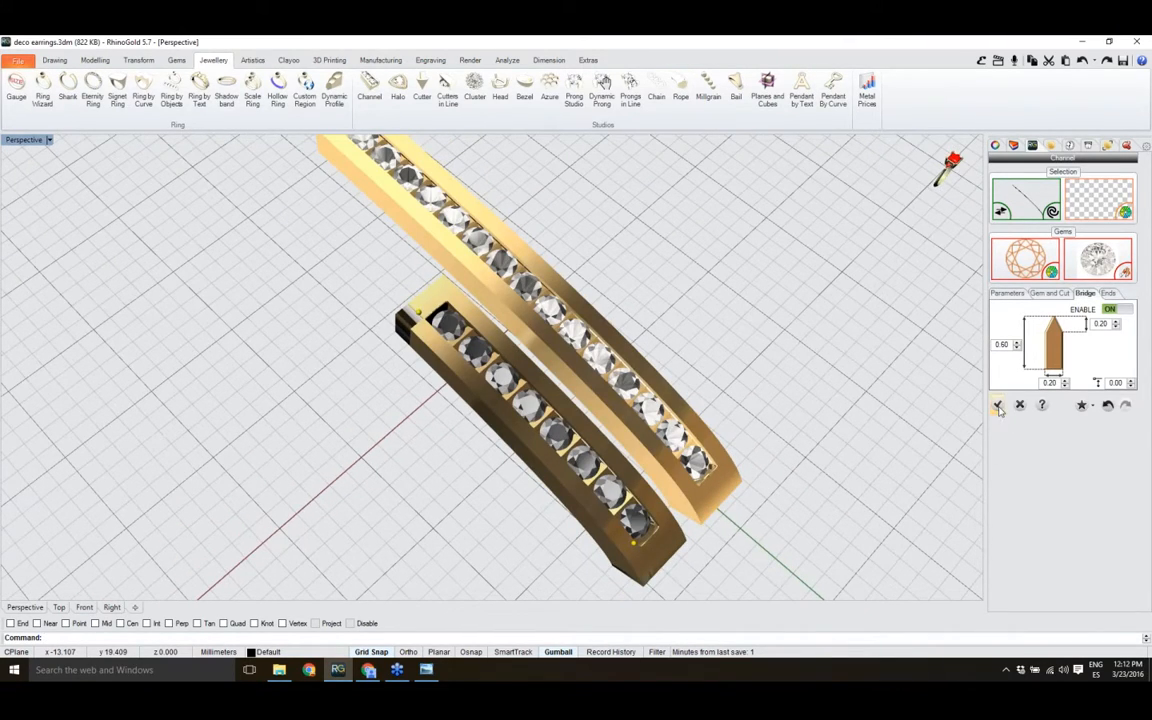
pyautogui.click(997, 405)
pyautogui.moveTo(814, 484); pyautogui.dragTo(778, 457, button='right')
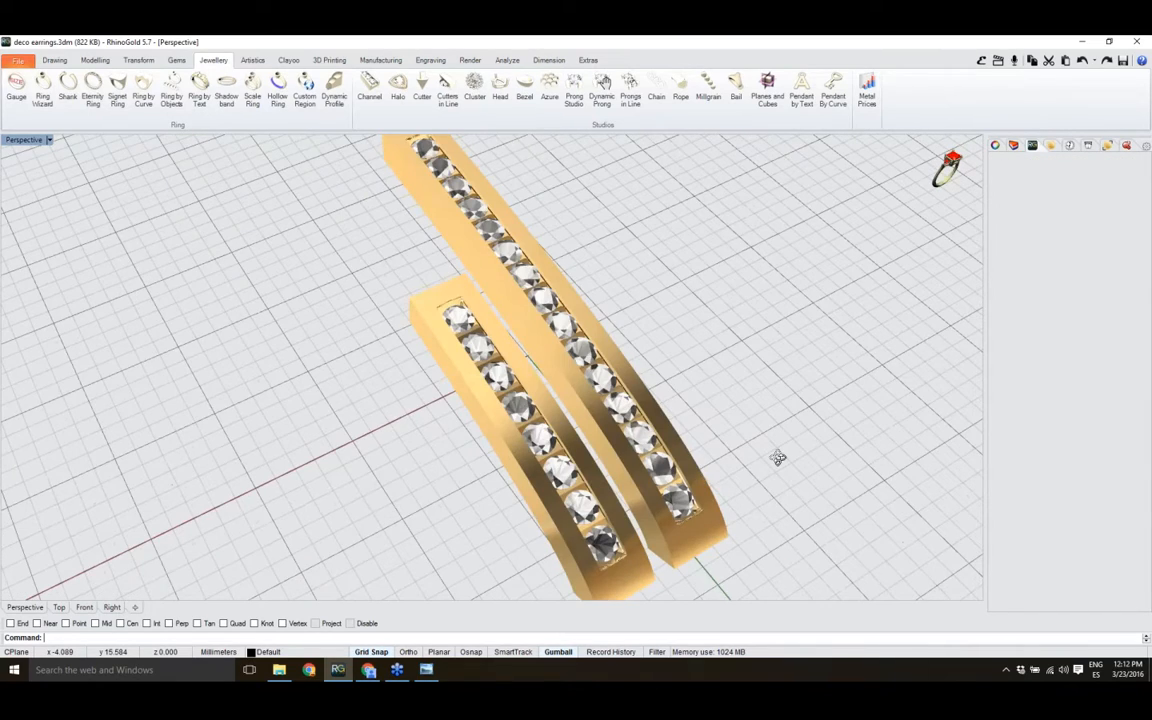
# - Save the file and examine both gem-set channels up close from several angles
pyautogui.scroll(-7, 600, 420)
pyautogui.moveTo(645, 436); pyautogui.dragTo(520, 390, button='right')
pyautogui.scroll(4, 624, 470)
pyautogui.moveTo(622, 472); pyautogui.dragTo(518, 320, button='right')
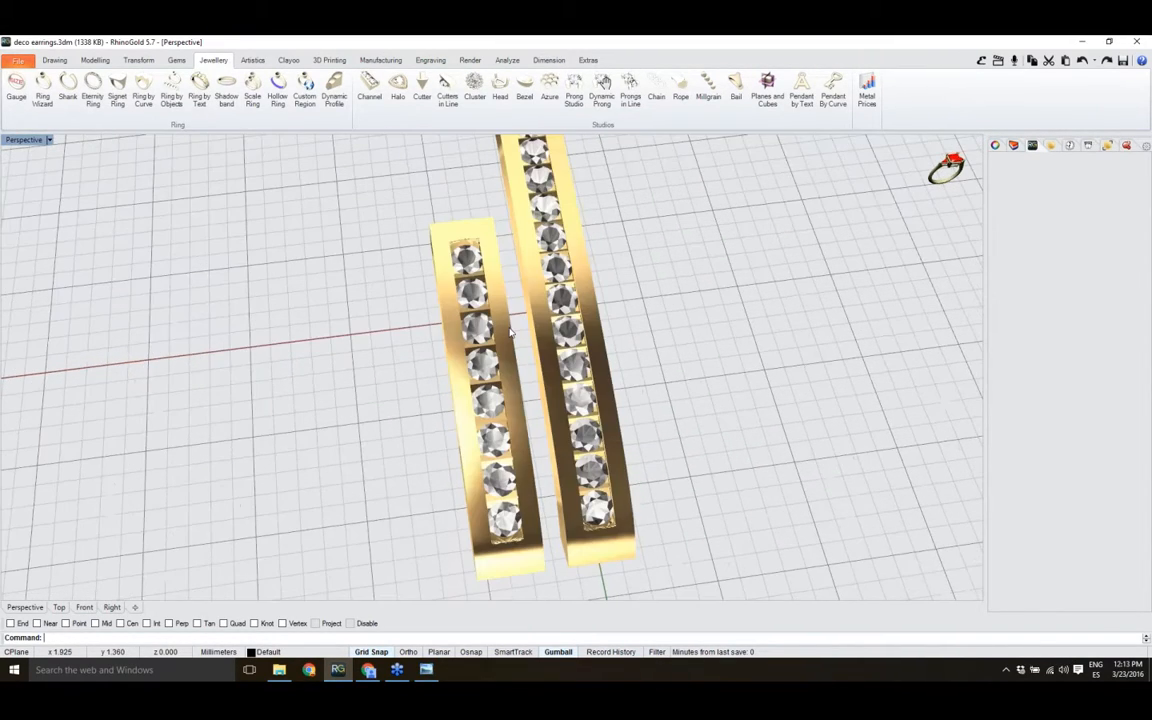
pyautogui.scroll(9, 504, 267)
pyautogui.moveTo(504, 267); pyautogui.dragTo(552, 270, button='right')
pyautogui.scroll(-7, 502, 272)
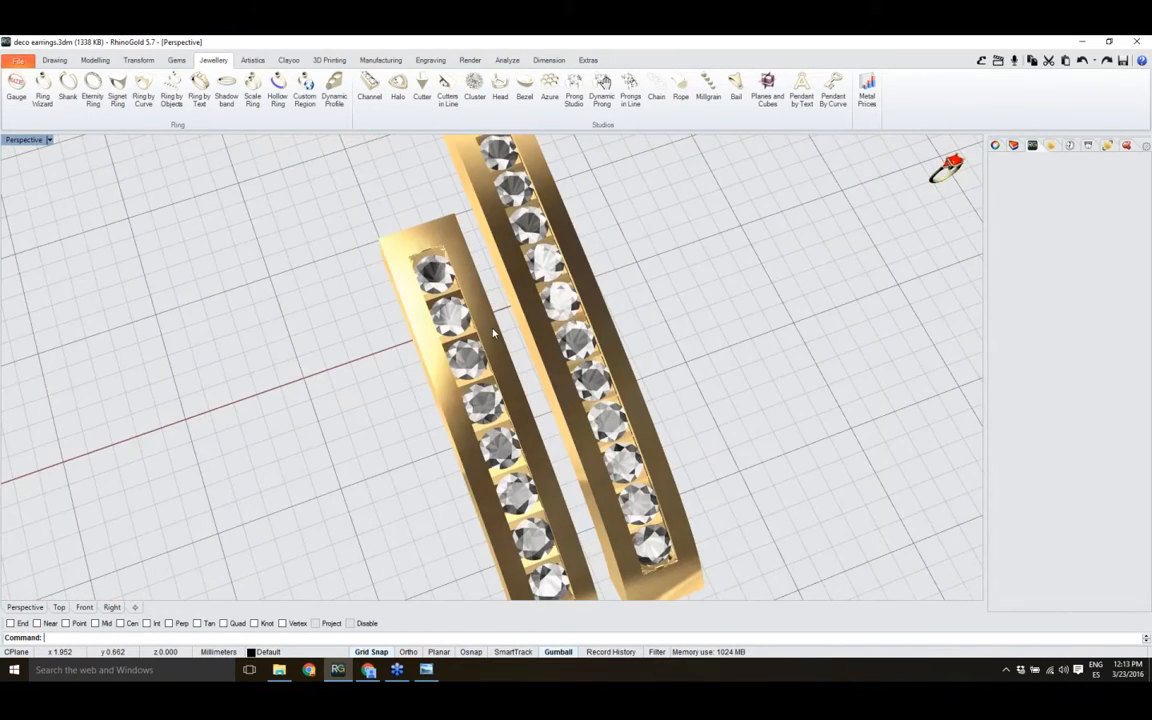
pyautogui.moveTo(493, 333); pyautogui.dragTo(500, 330, button='right')
# - Begin a solid cylinder in the side view, centred inside both channels' profiles near their curved lower end, with a 0.8 mm diameter
pyautogui.click(95, 60)
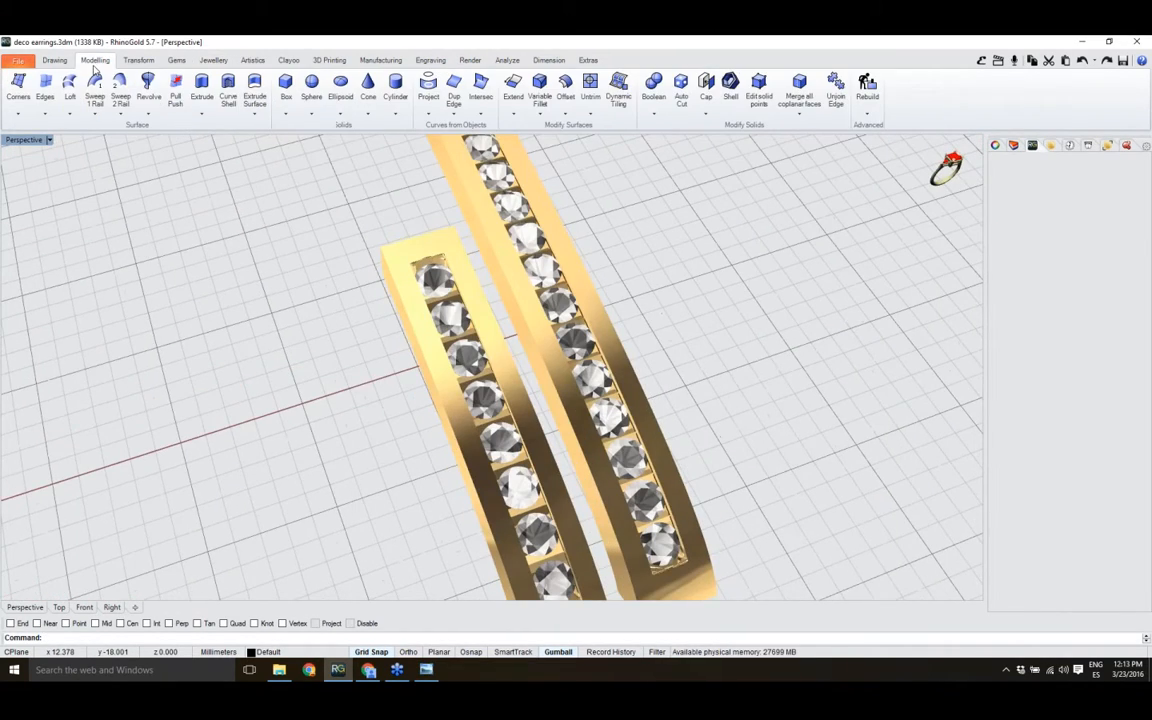
pyautogui.click(395, 97)
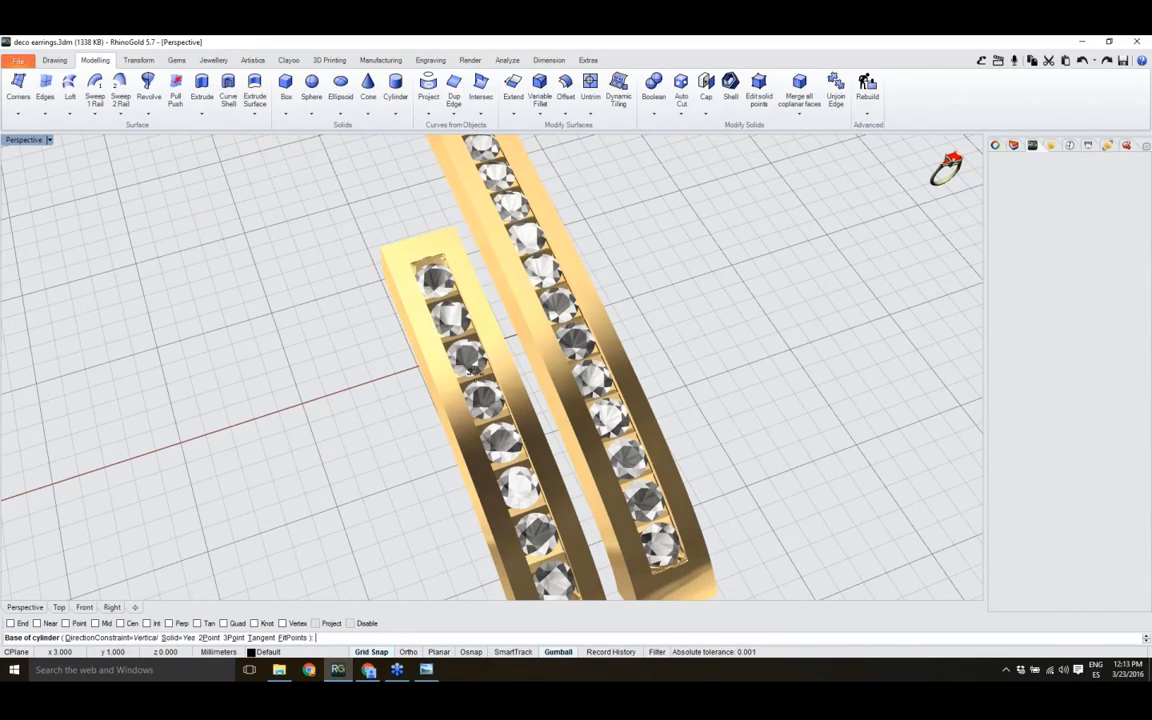
pyautogui.scroll(-2, 474, 369)
pyautogui.scroll(-2, 472, 370)
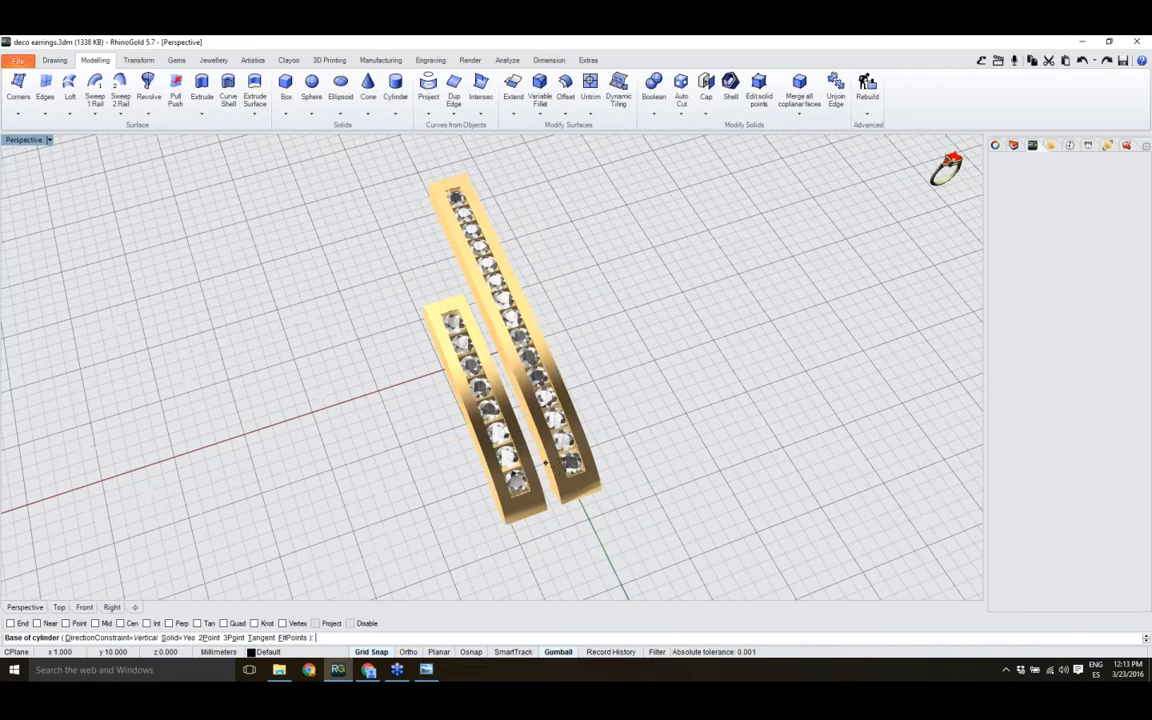
pyautogui.click(111, 607)
pyautogui.moveTo(728, 452); pyautogui.dragTo(614, 456, button='right')
pyautogui.scroll(4, 669, 458)
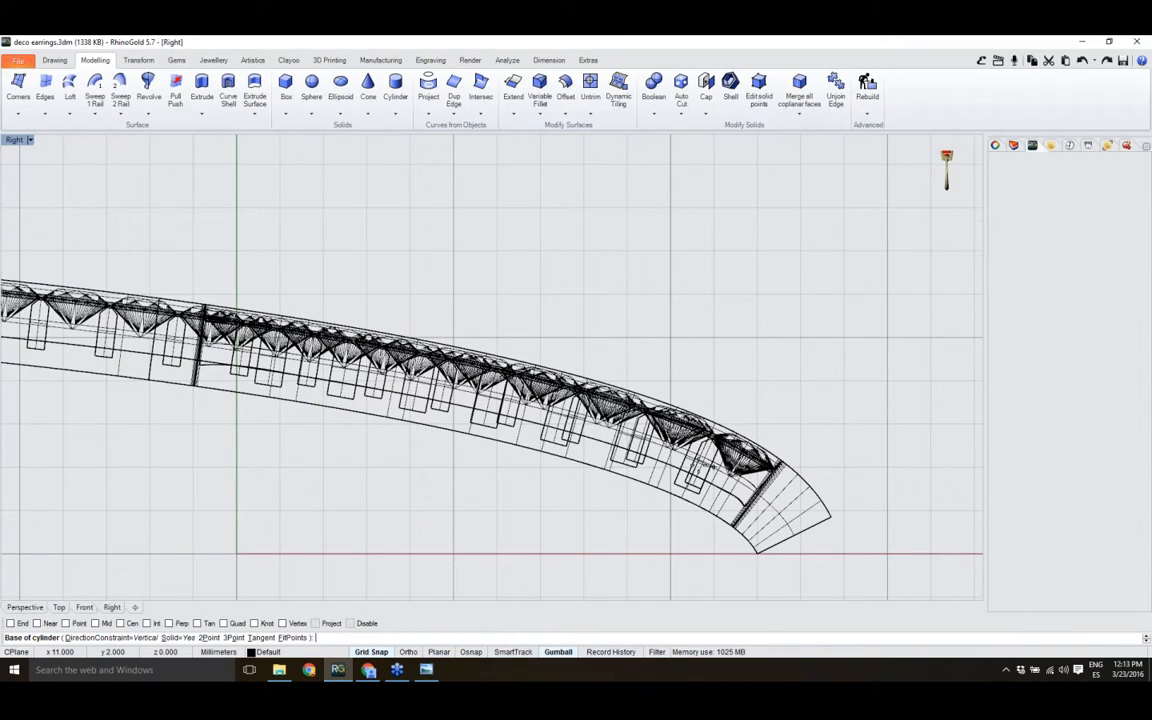
pyautogui.scroll(2, 669, 458)
pyautogui.moveTo(662, 477); pyautogui.dragTo(532, 477, button='right')
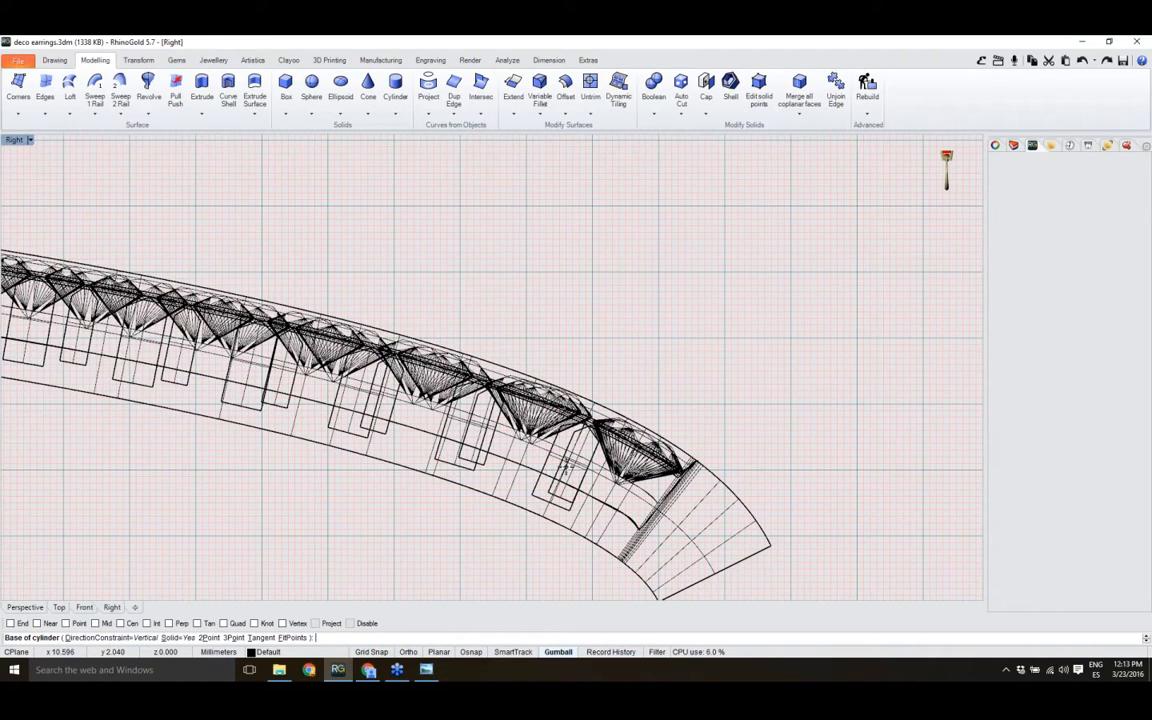
pyautogui.click(567, 465)
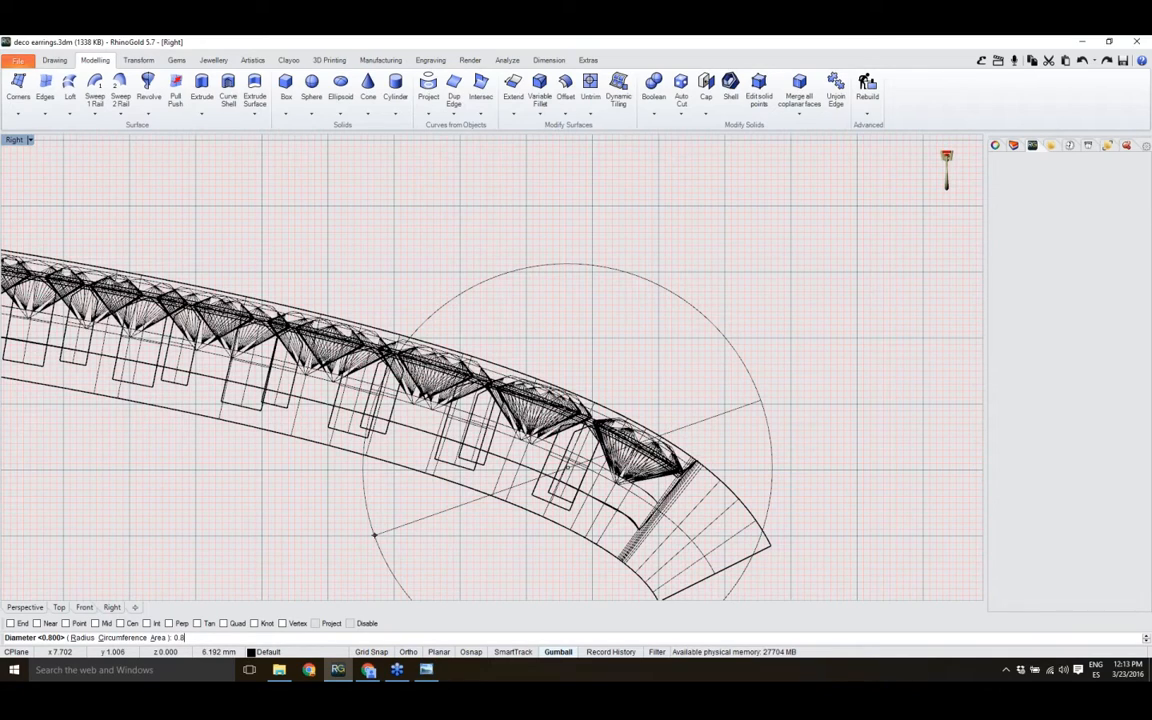
pyautogui.press('Return')
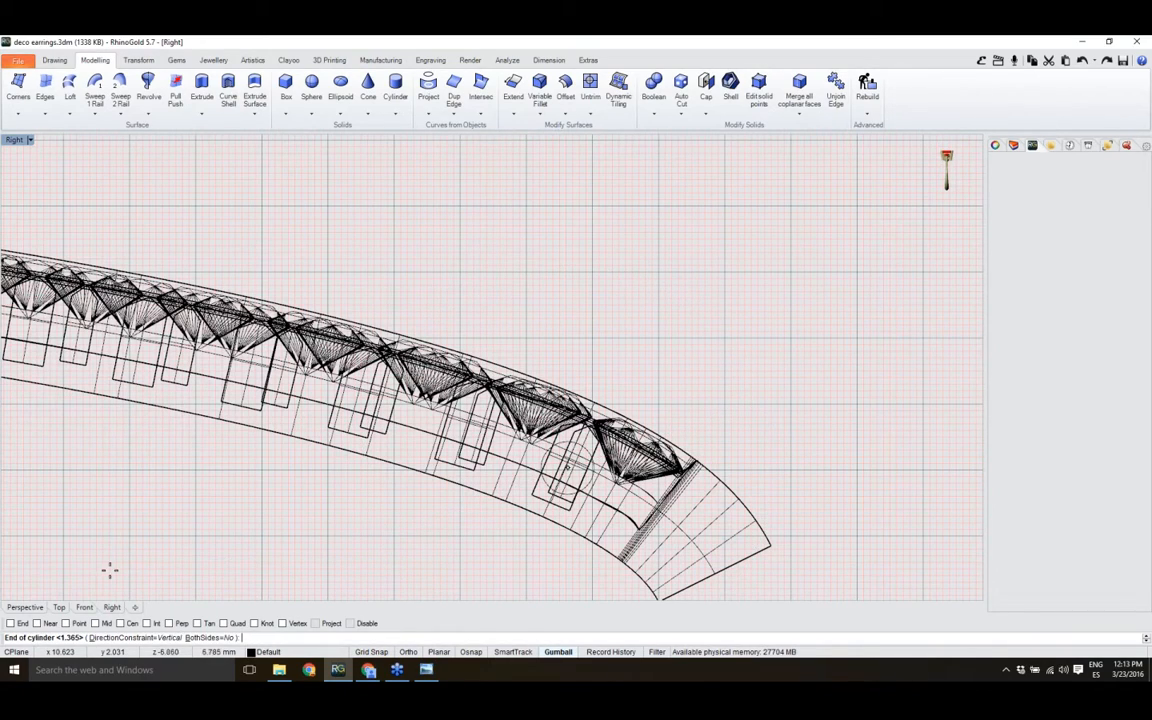
# - Finish the cylinder across the gap between the two channels and shift it sideways so it reaches both
pyautogui.click(26, 608)
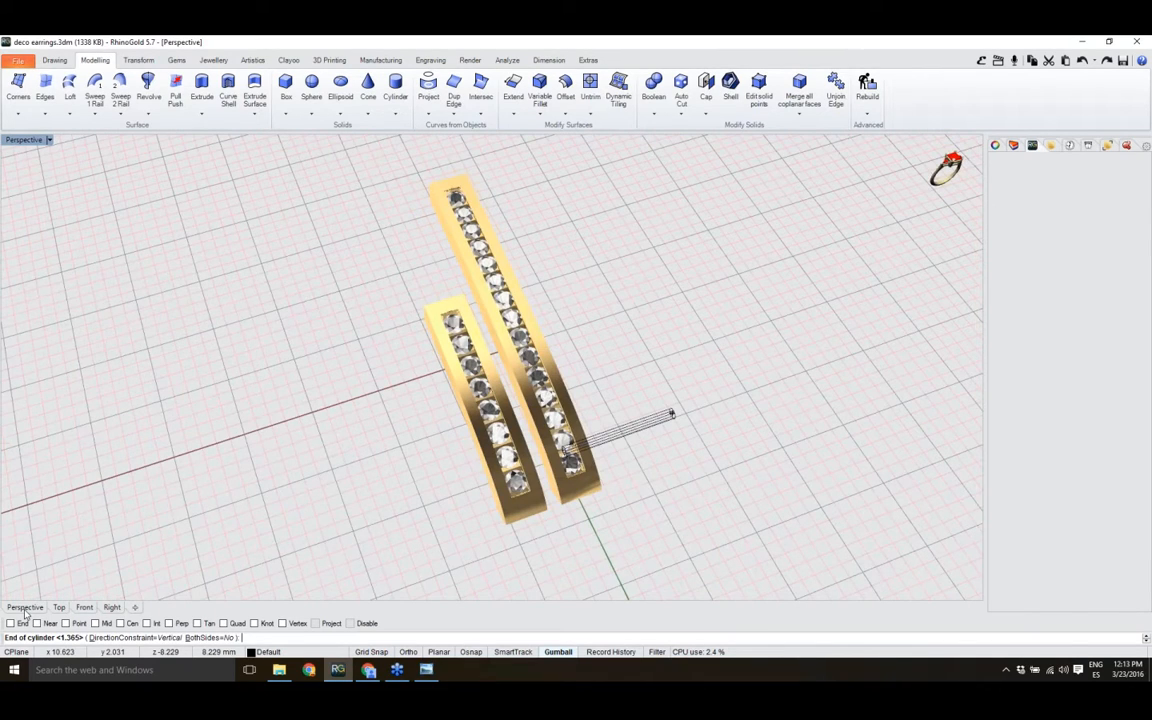
pyautogui.scroll(6, 552, 456)
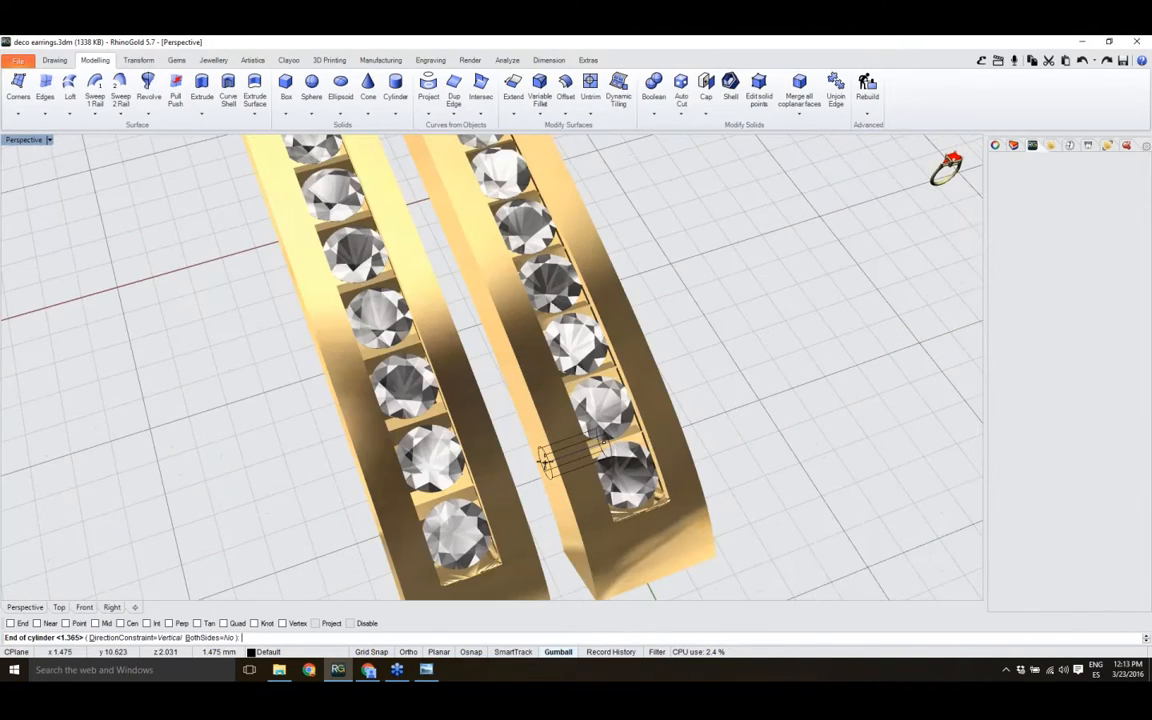
pyautogui.moveTo(528, 463); pyautogui.dragTo(508, 474, button='right')
pyautogui.click(507, 476)
pyautogui.click(510, 480)
pyautogui.moveTo(505, 480); pyautogui.dragTo(455, 497)
pyautogui.moveTo(457, 499); pyautogui.dragTo(481, 490, button='right')
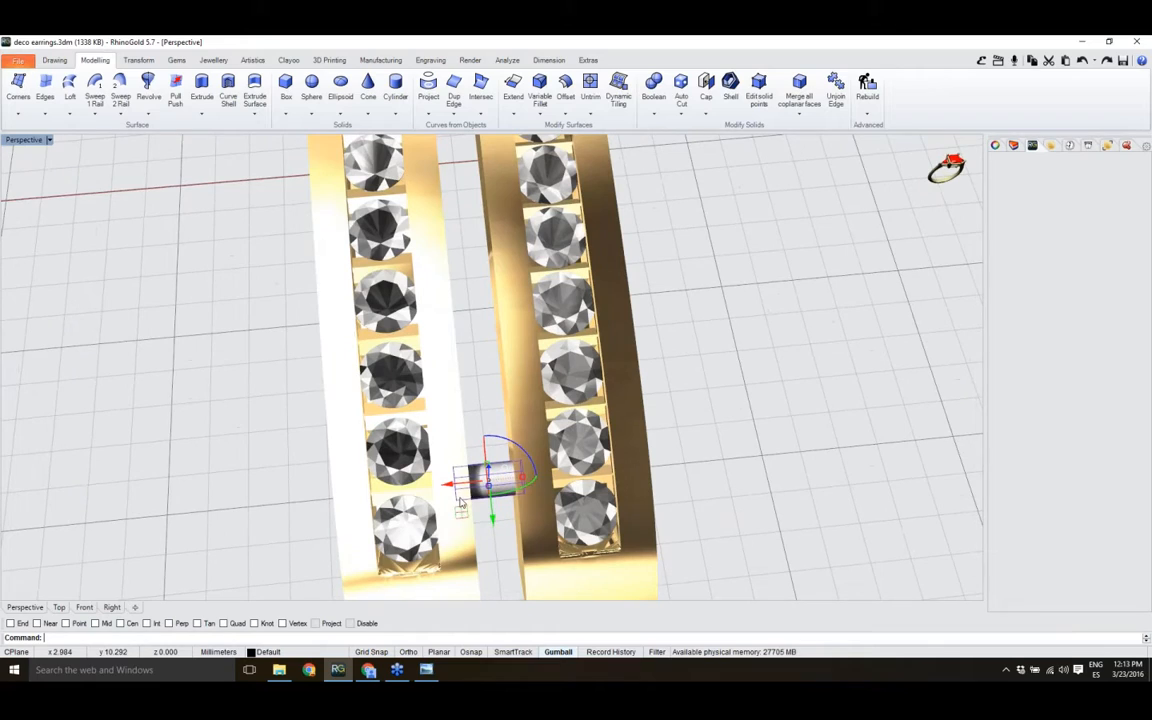
pyautogui.scroll(-5, 481, 490)
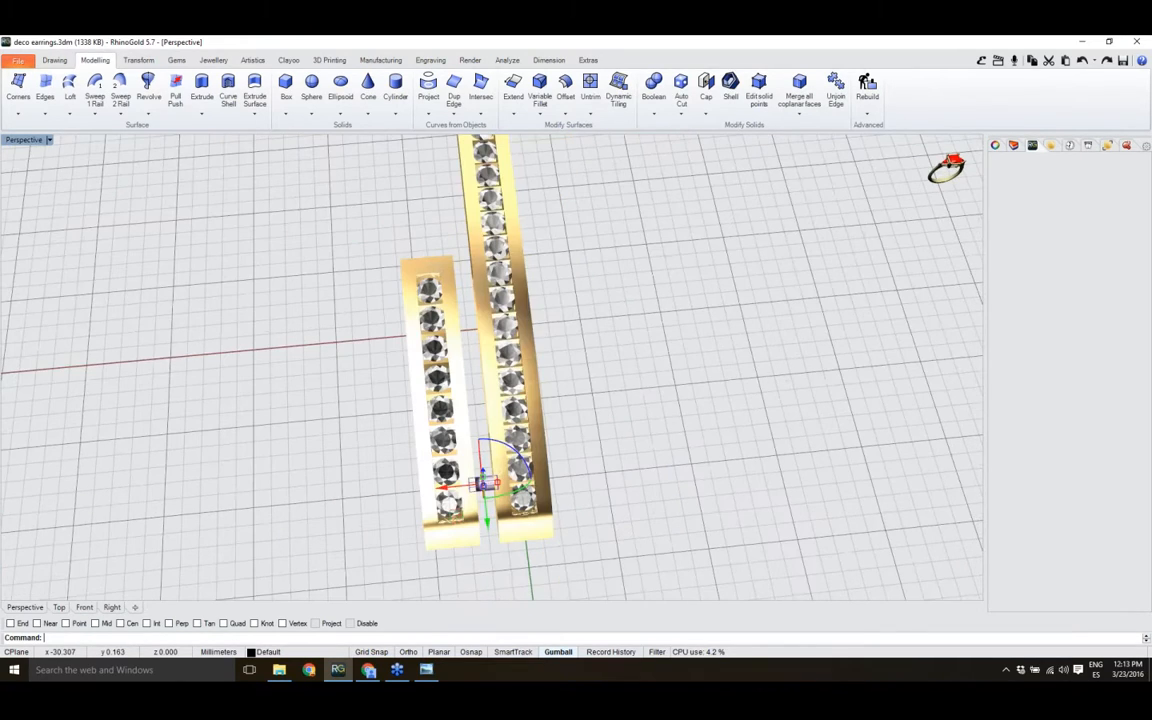
# - Assign the polished Gold Yellow 14K material to the connecting cylinder and to the long channel's metal
pyautogui.click(1050, 146)
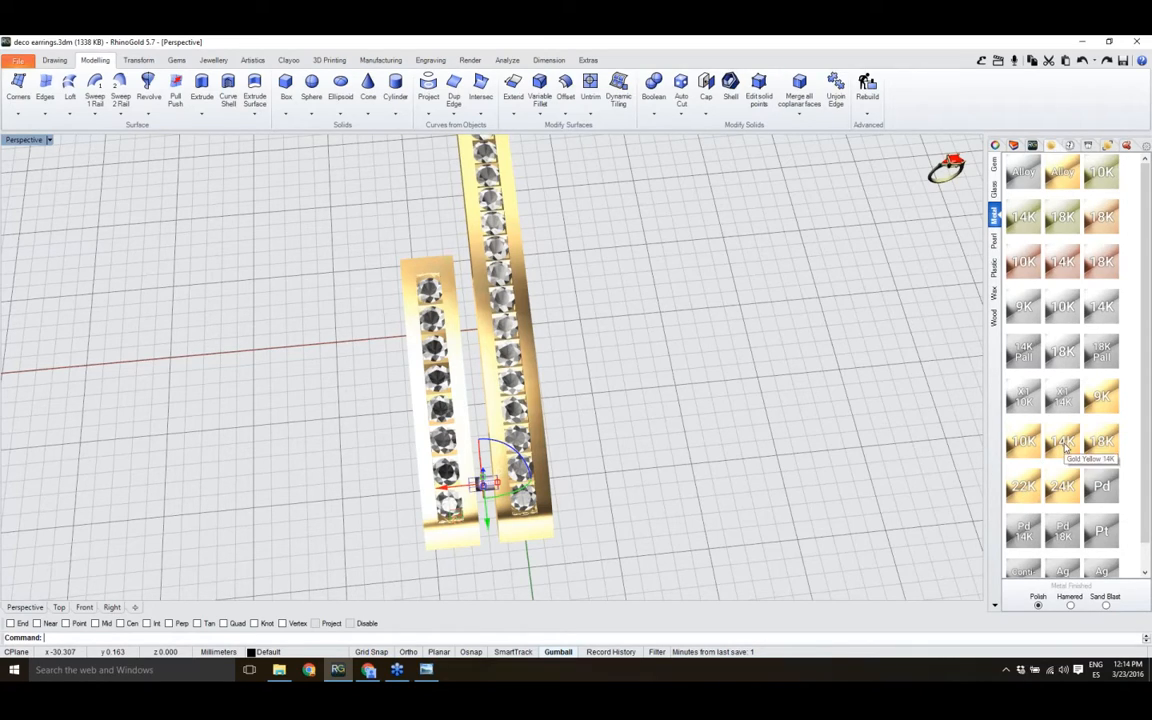
pyautogui.click(1066, 448)
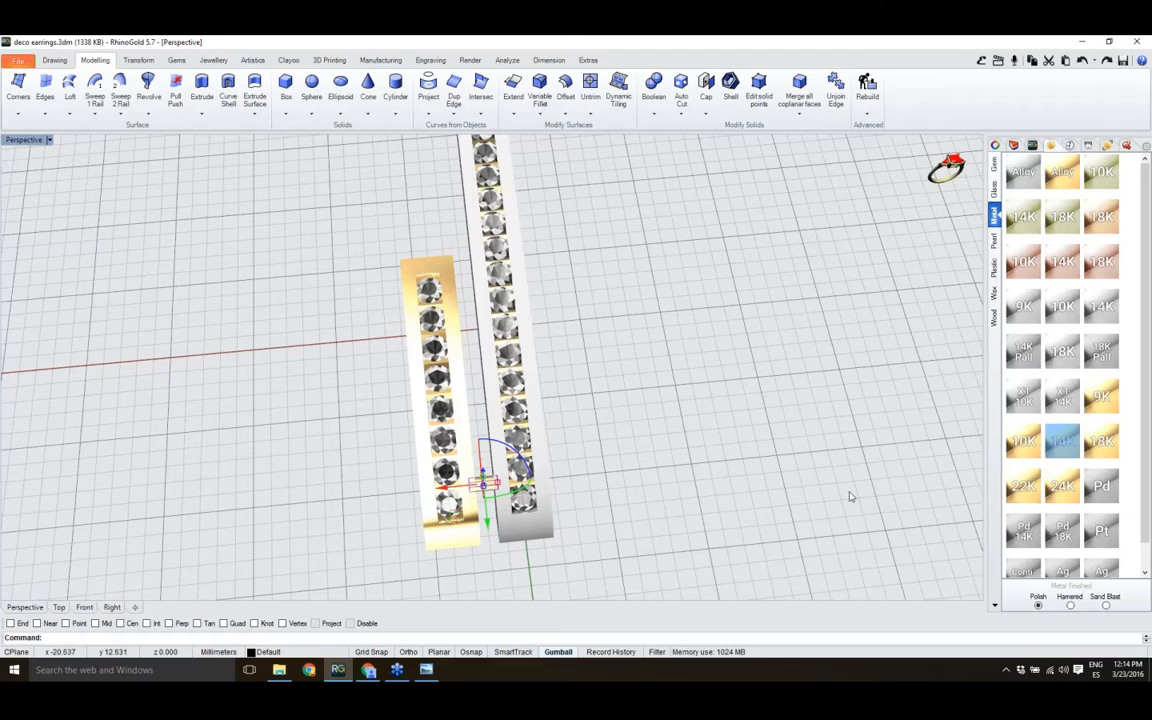
pyautogui.click(556, 540)
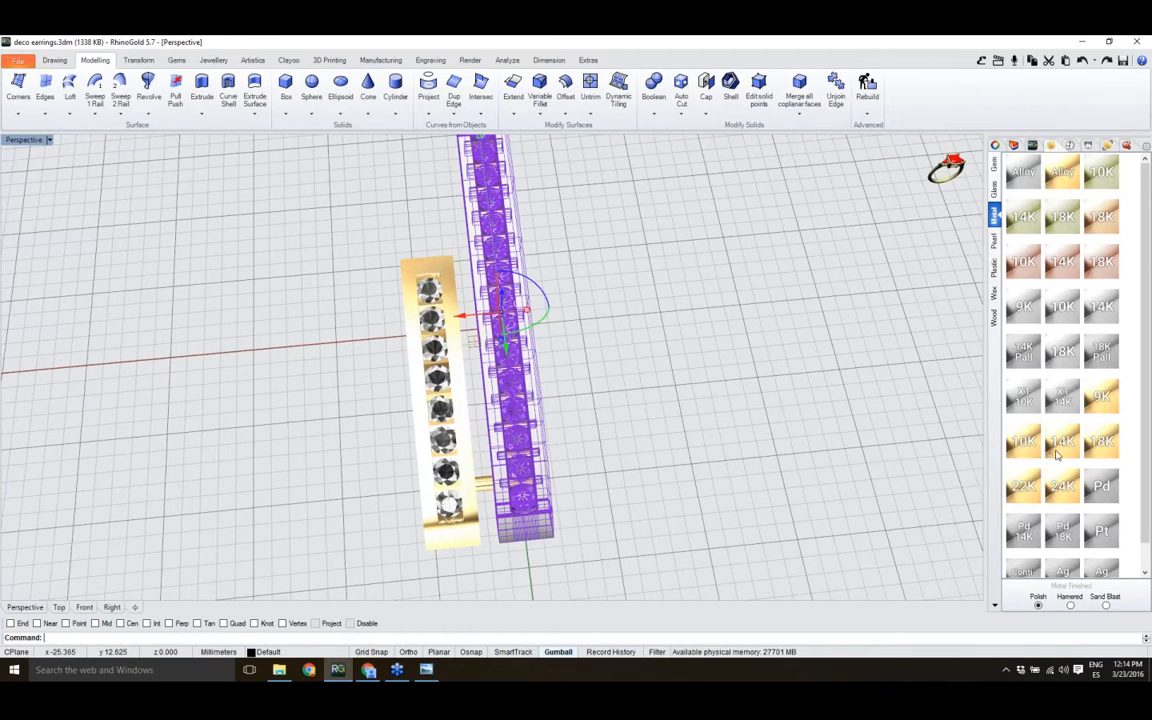
pyautogui.click(597, 552)
pyautogui.click(540, 498)
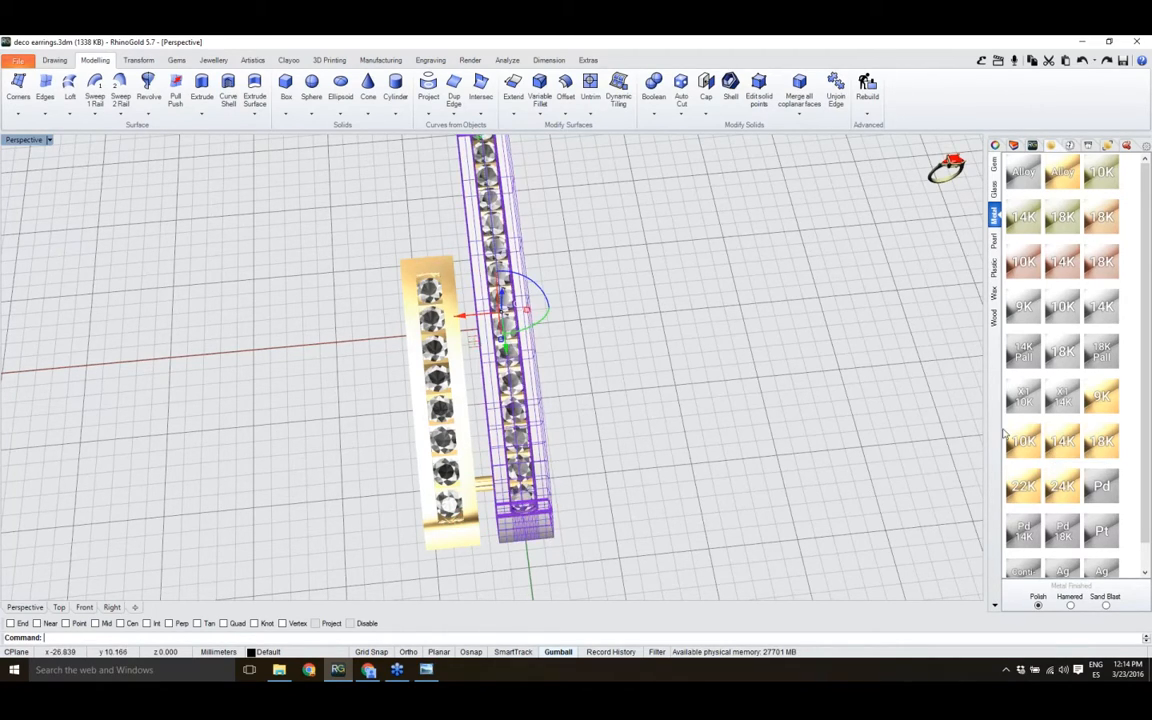
pyautogui.click(1072, 446)
pyautogui.click(823, 478)
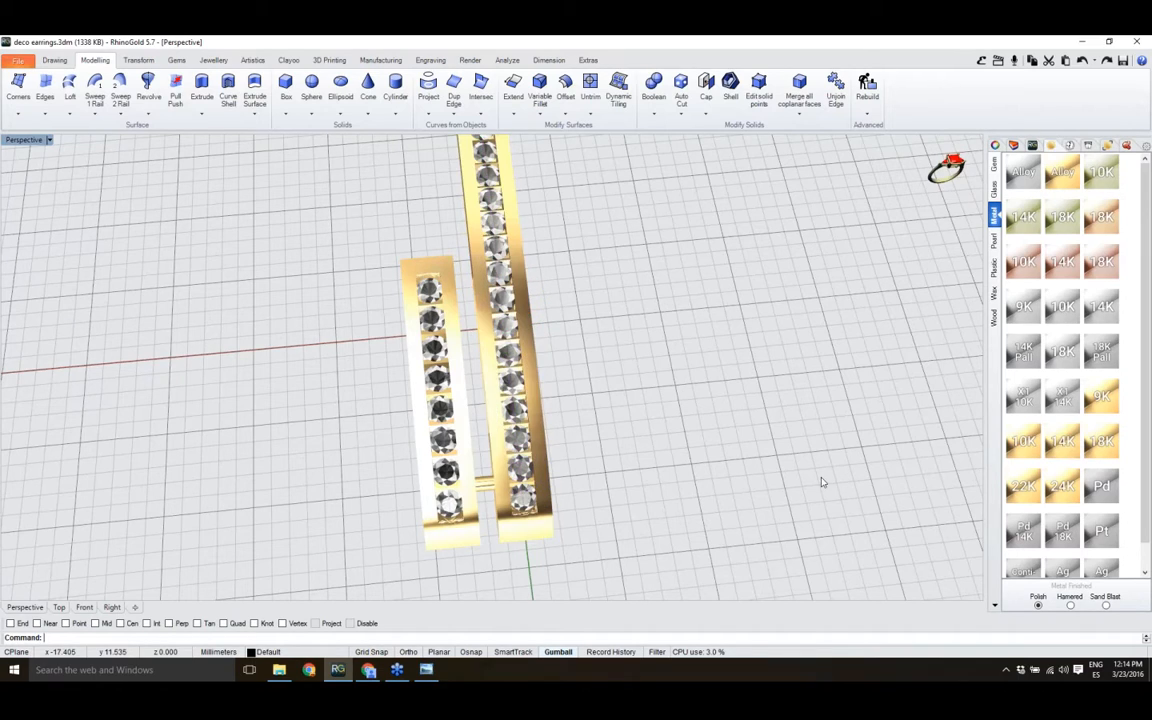
# - Copy the connecting cylinder from its centre to a point inside the channel profiles near the upper end of the short channel
pyautogui.moveTo(745, 493); pyautogui.dragTo(781, 484, button='right')
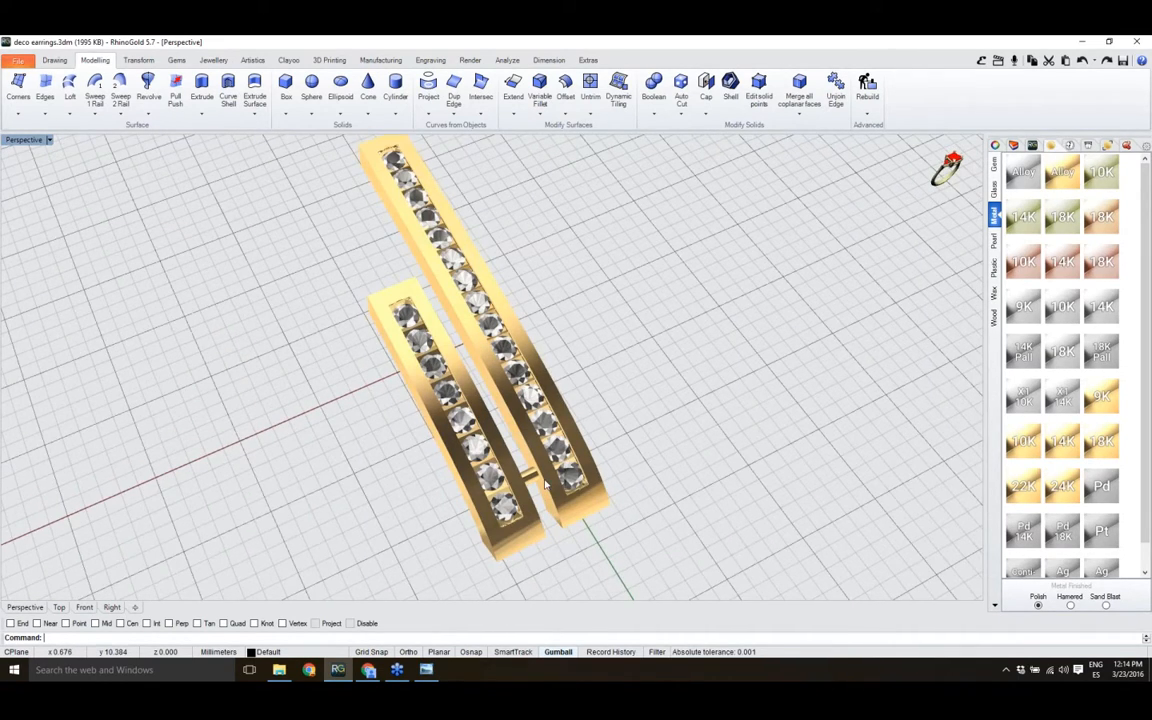
pyautogui.scroll(2, 545, 484)
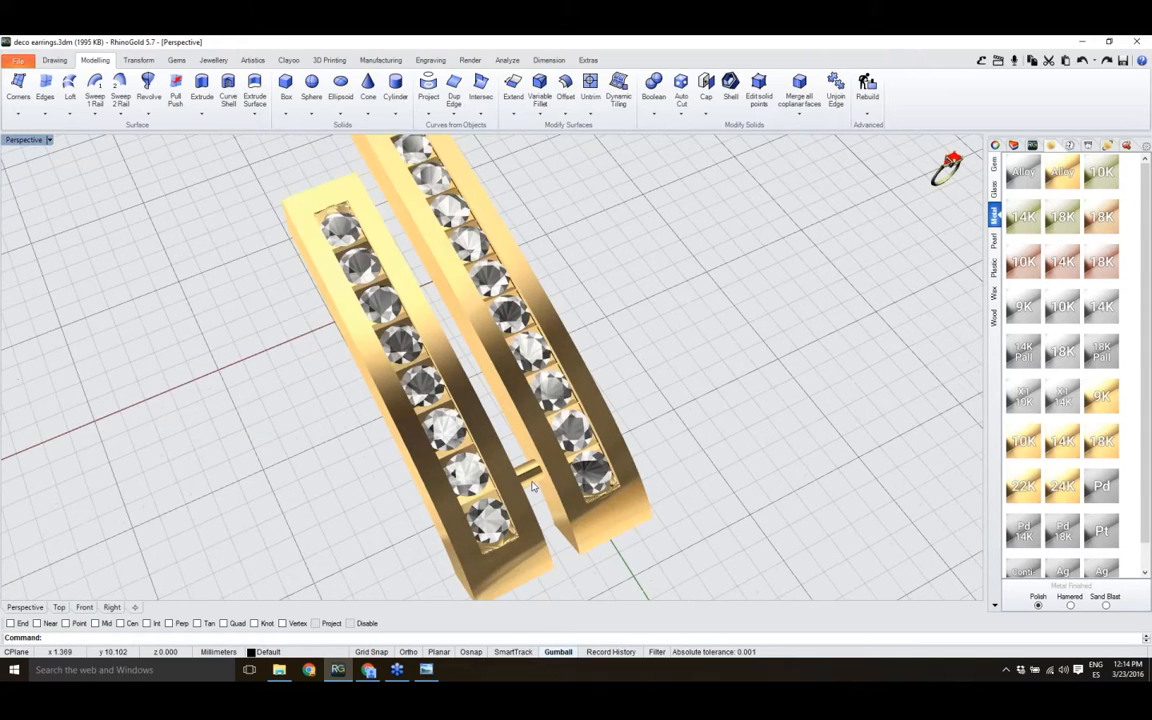
pyautogui.click(112, 607)
pyautogui.moveTo(486, 470); pyautogui.dragTo(660, 461, button='right')
pyautogui.scroll(-6, 660, 461)
pyautogui.moveTo(531, 469); pyautogui.dragTo(569, 492, button='right')
pyautogui.scroll(2, 516, 457)
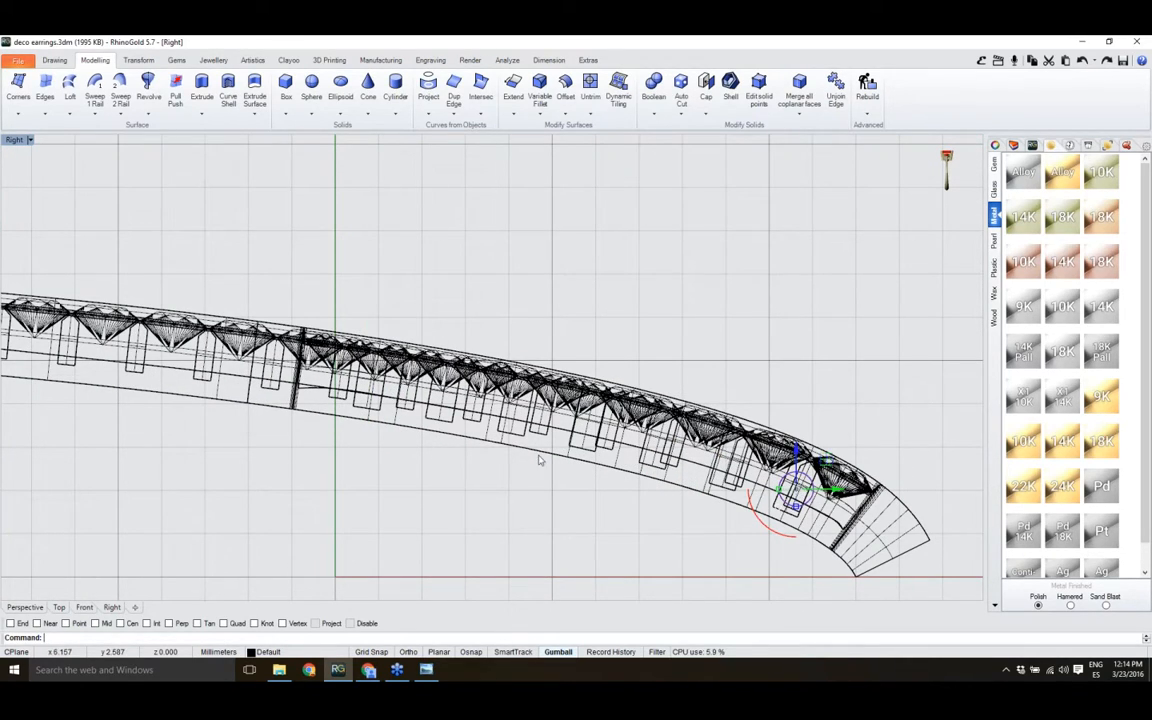
pyautogui.moveTo(370, 408); pyautogui.dragTo(391, 419, button='right')
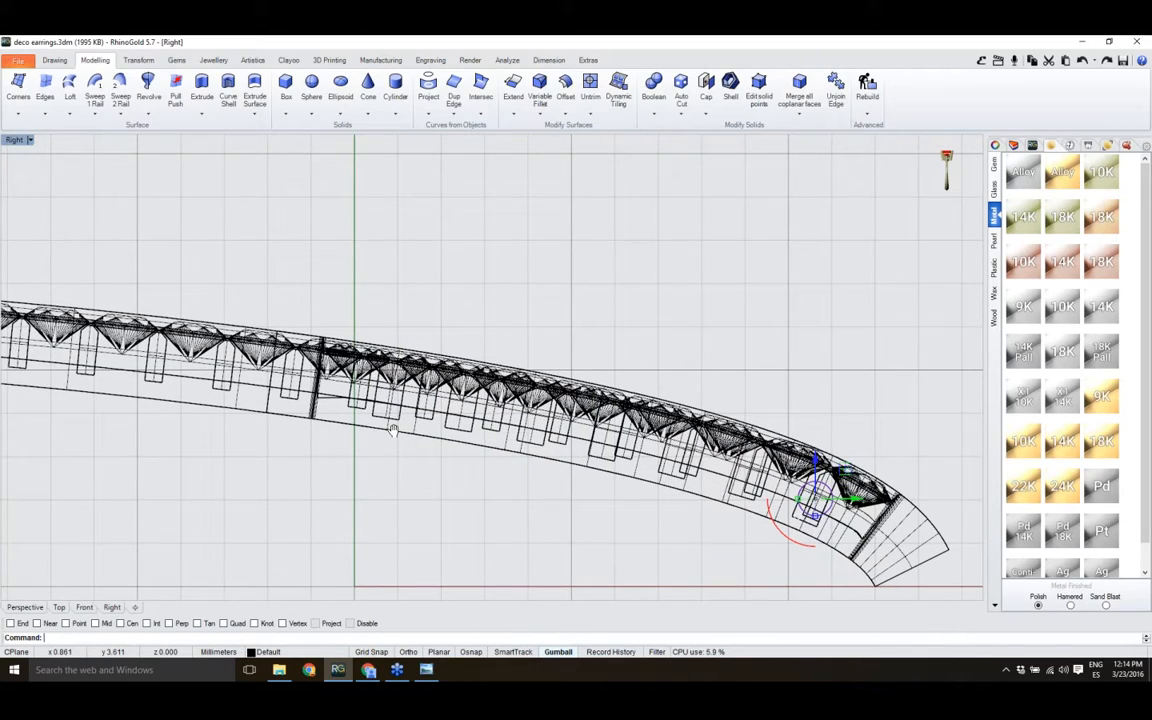
pyautogui.click(140, 61)
pyautogui.click(40, 86)
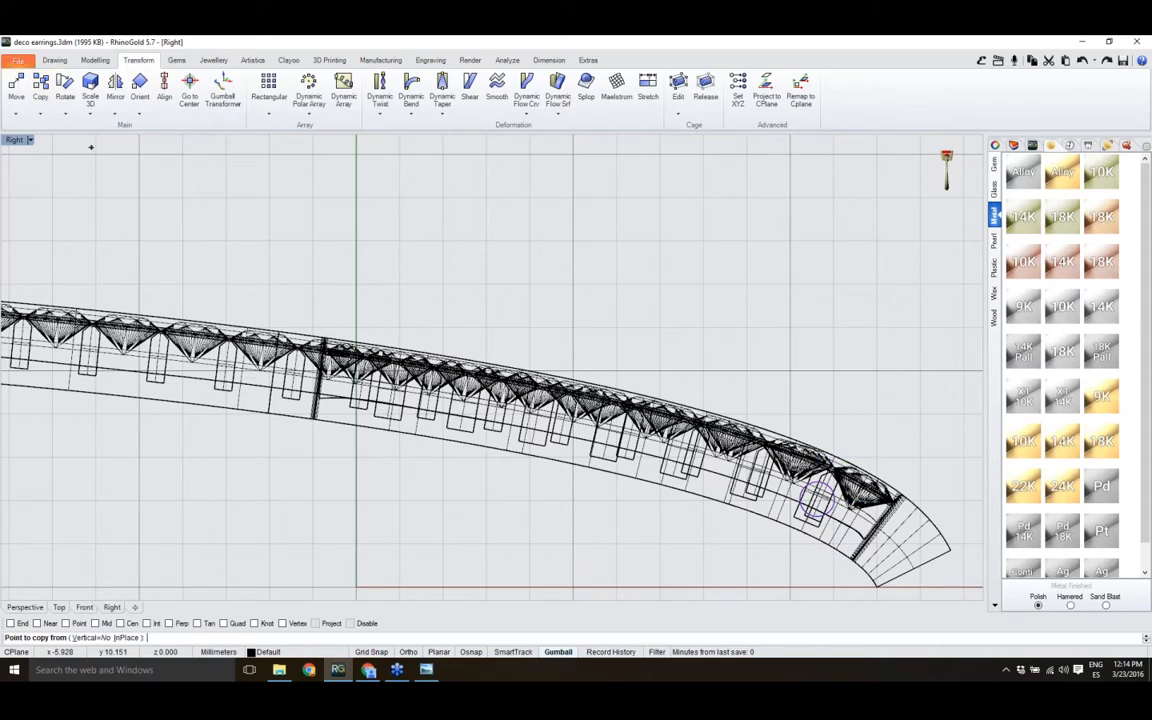
pyautogui.click(816, 499)
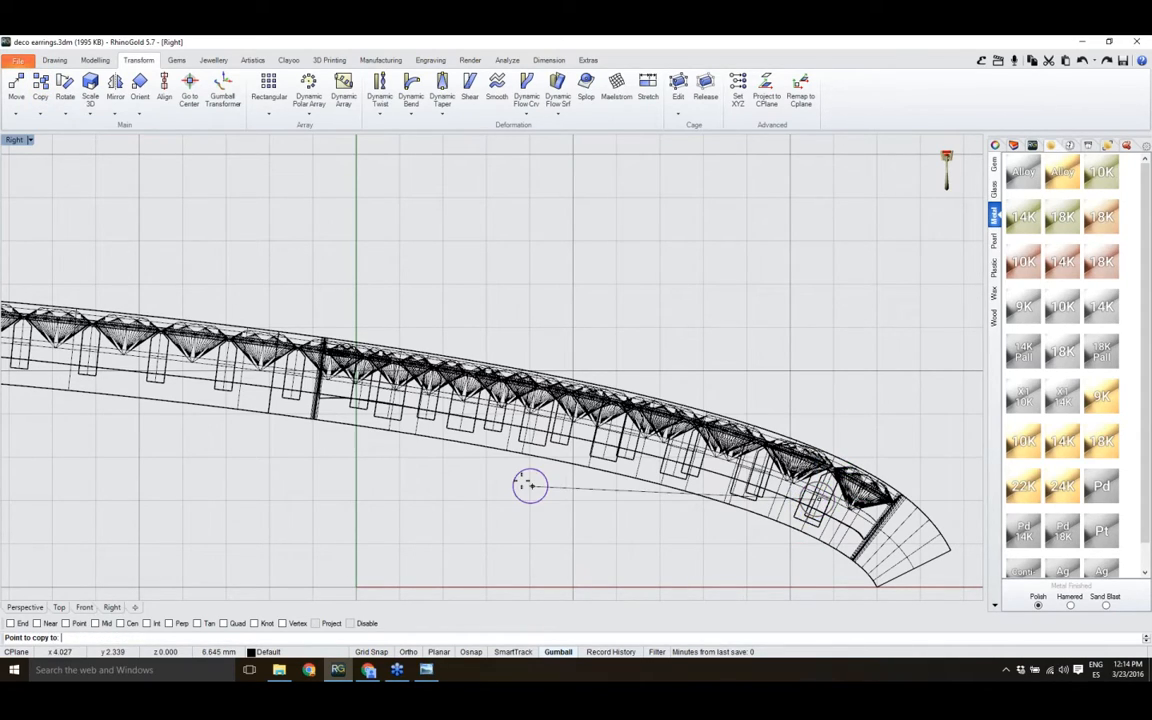
pyautogui.click(372, 397)
pyautogui.press('Return')
pyautogui.click(41, 609)
pyautogui.press('Escape')
# - Mirror the short channel and both connecting cylinders to the other side of the long channel using horizontal symmetry
pyautogui.moveTo(505, 453); pyautogui.dragTo(458, 410, button='right')
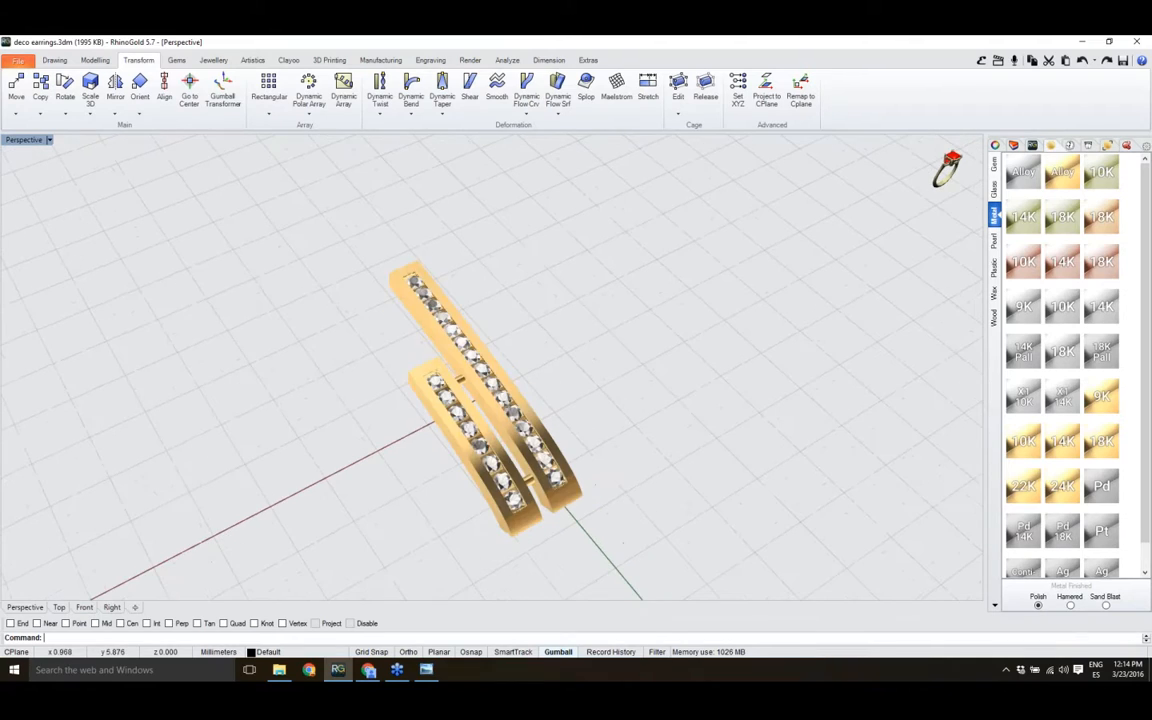
pyautogui.moveTo(528, 468); pyautogui.dragTo(518, 504, button='right')
pyautogui.scroll(6, 527, 532)
pyautogui.scroll(-4, 527, 532)
pyautogui.click(522, 567)
pyautogui.scroll(4, 518, 504)
pyautogui.scroll(-2, 518, 504)
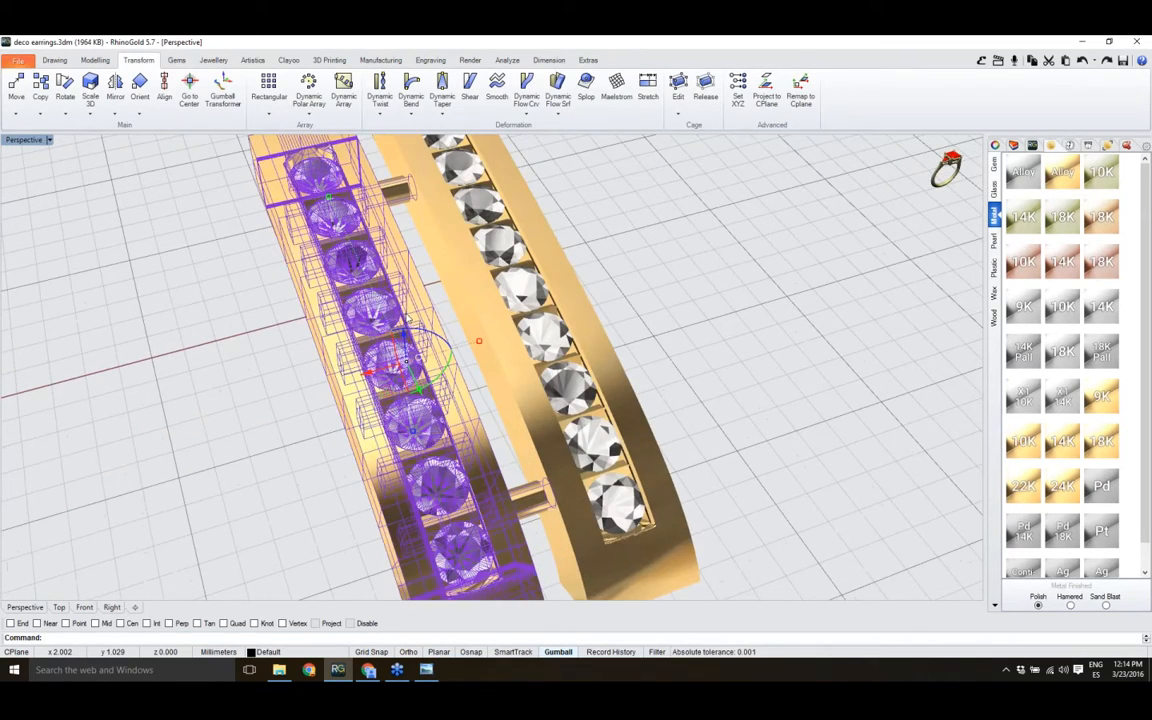
pyautogui.scroll(-3, 518, 504)
pyautogui.moveTo(405, 318); pyautogui.dragTo(388, 297, button='right')
pyautogui.scroll(-3, 388, 297)
pyautogui.scroll(2, 388, 297)
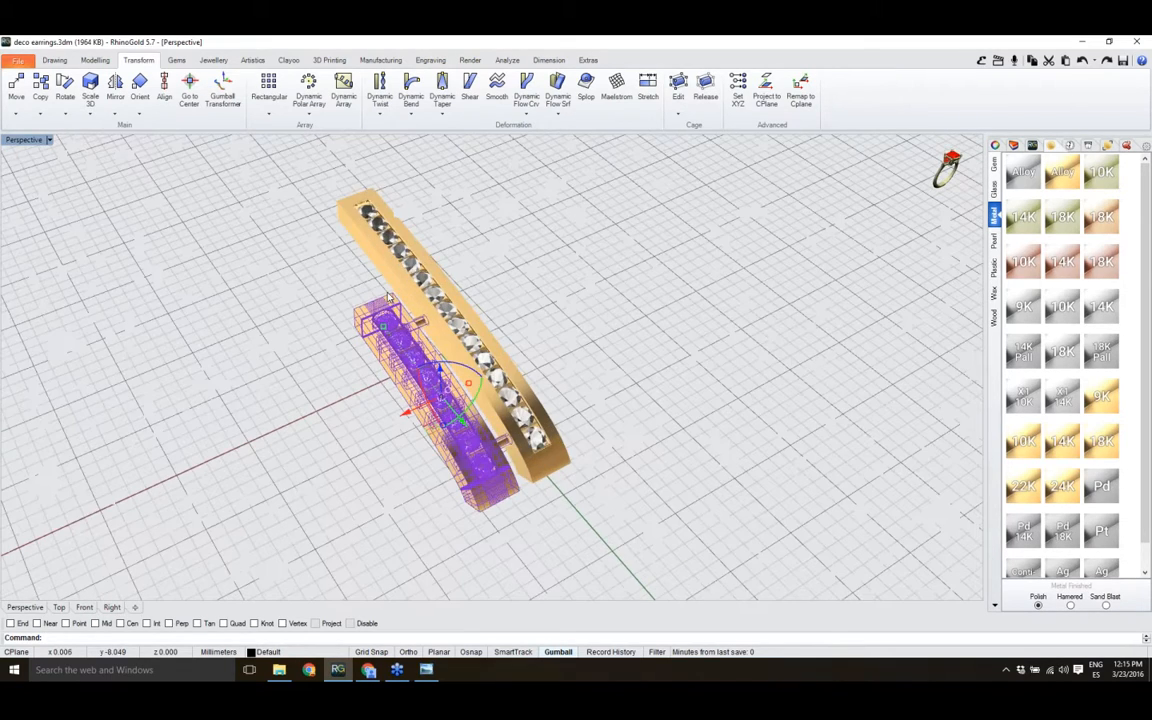
pyautogui.scroll(3, 388, 297)
pyautogui.click(115, 113)
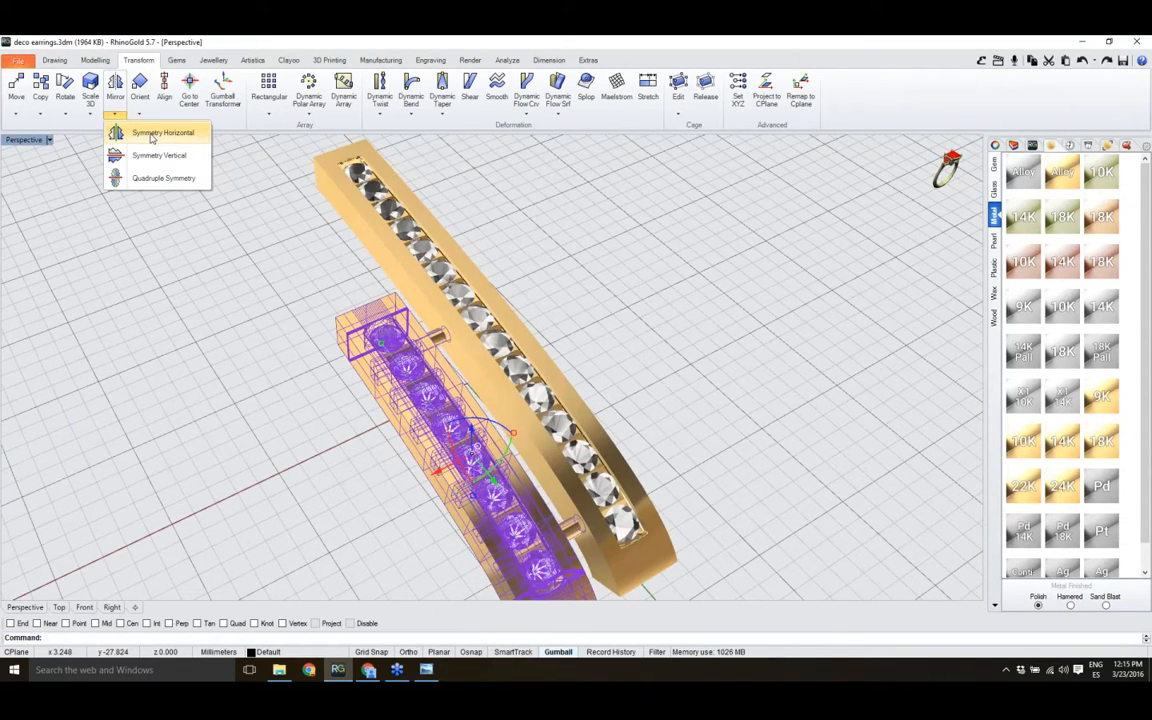
pyautogui.click(151, 134)
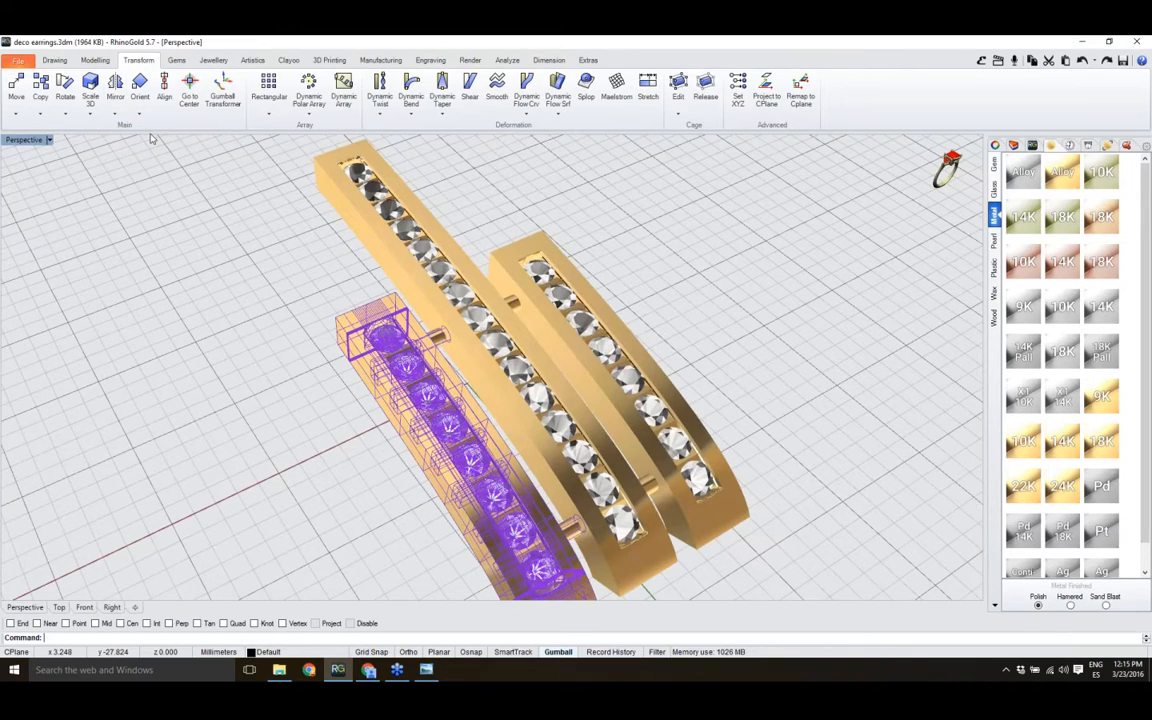
pyautogui.click(345, 390)
# - Edit the long middle channel, restore automatic gem filling and change its gems to a green gem material
pyautogui.scroll(-8, 435, 388)
pyautogui.moveTo(465, 385); pyautogui.dragTo(683, 392, button='right')
pyautogui.scroll(-3, 576, 443)
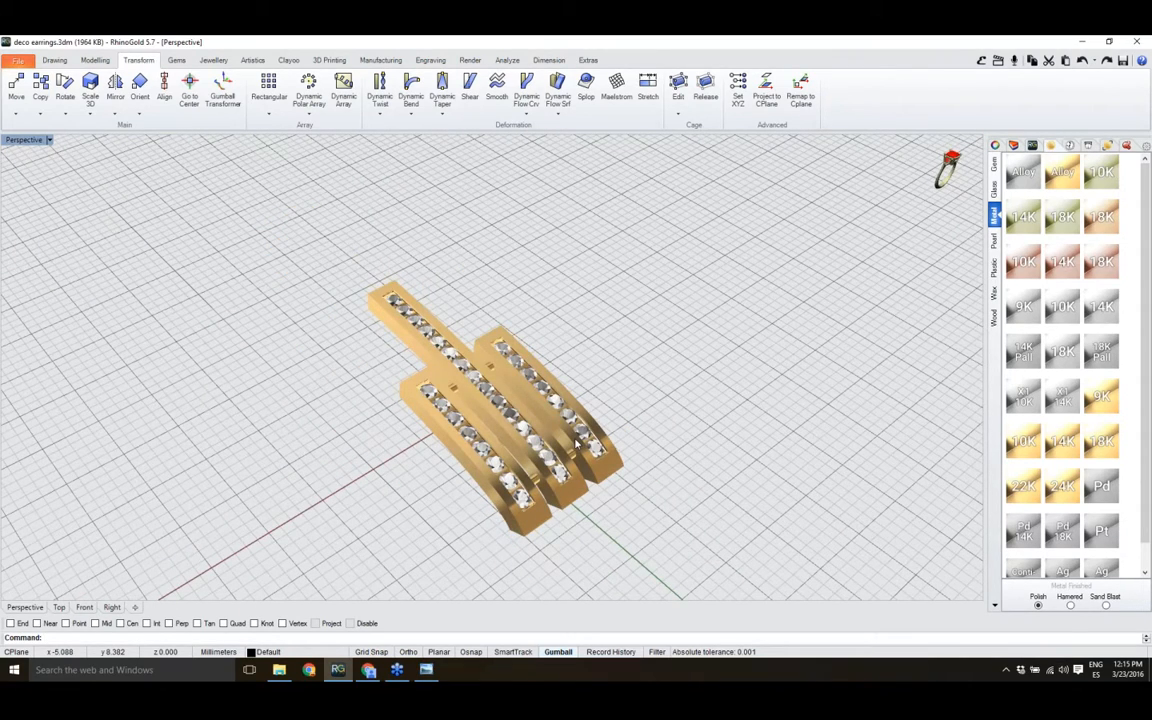
pyautogui.moveTo(578, 442); pyautogui.dragTo(552, 461, button='right')
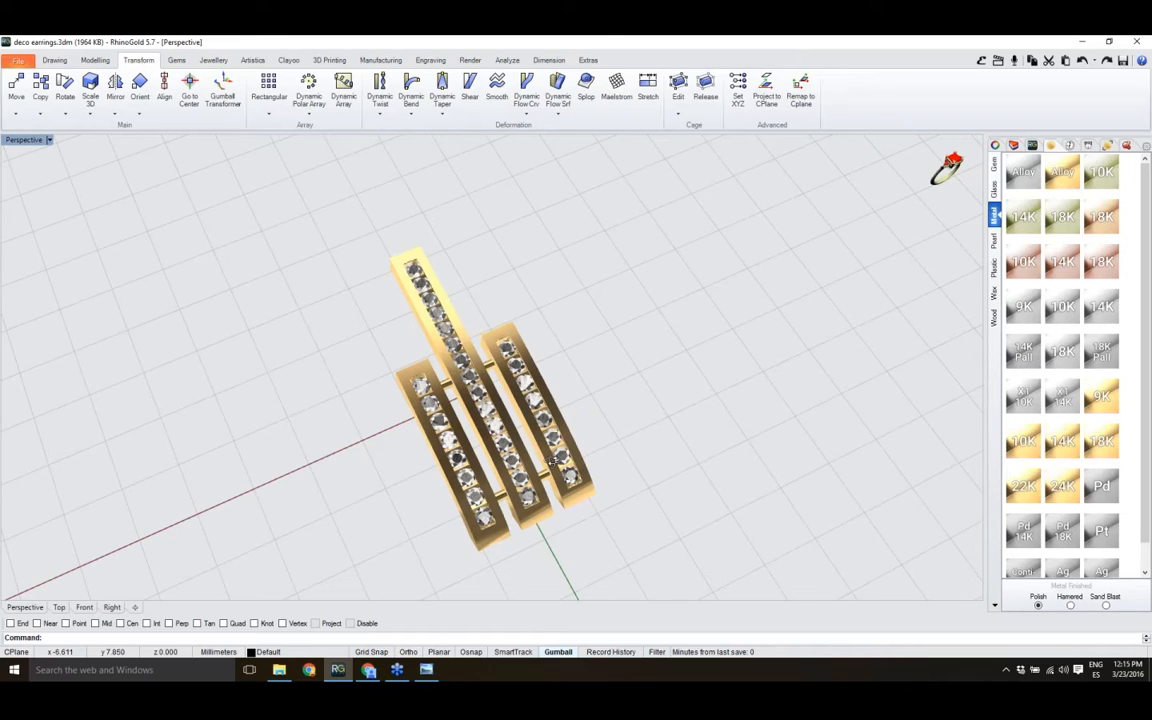
pyautogui.moveTo(552, 461); pyautogui.dragTo(562, 448, button='right')
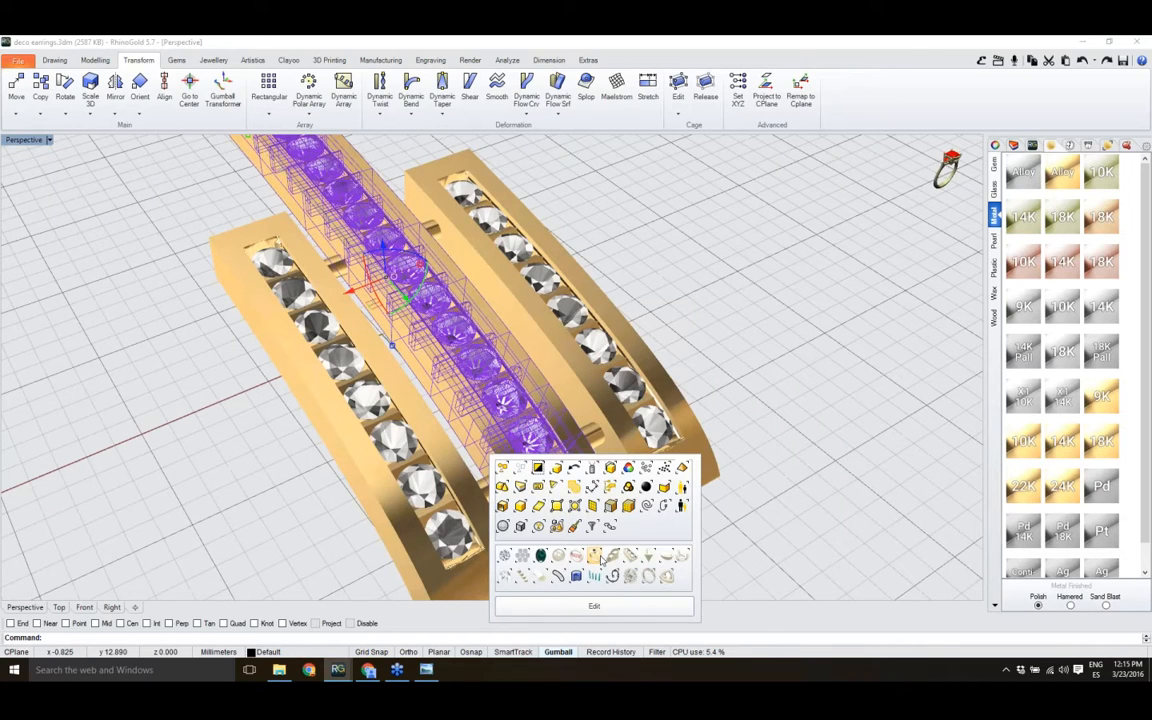
pyautogui.click(596, 557)
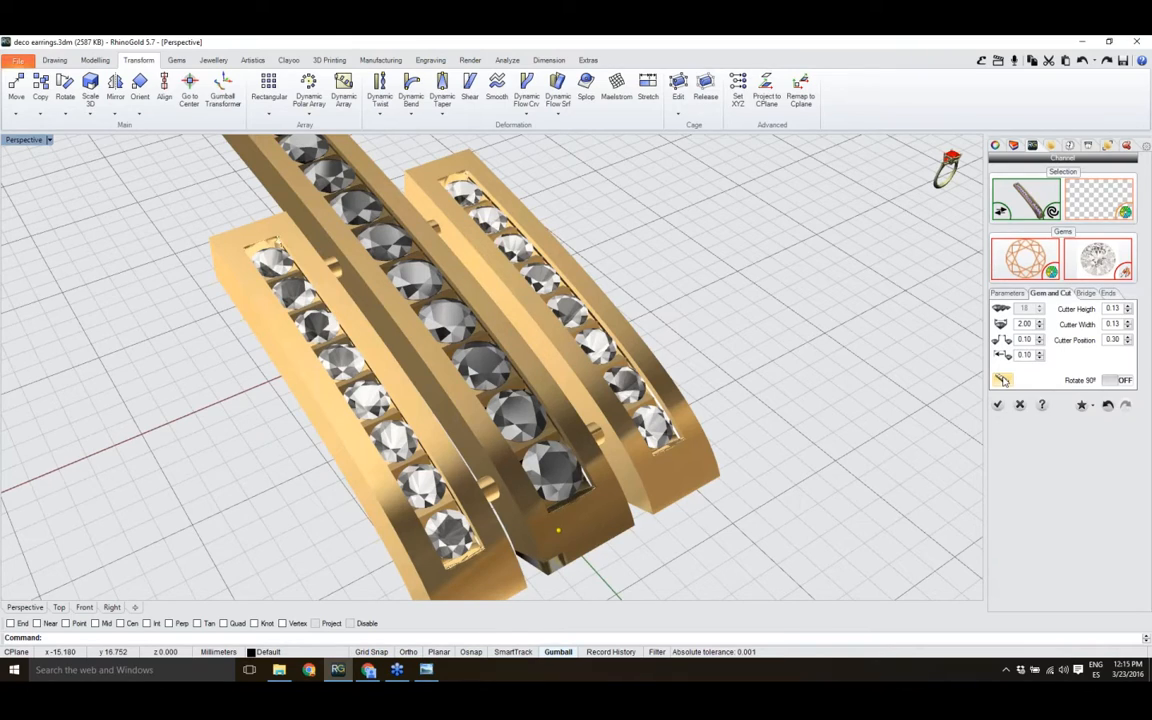
pyautogui.click(1002, 380)
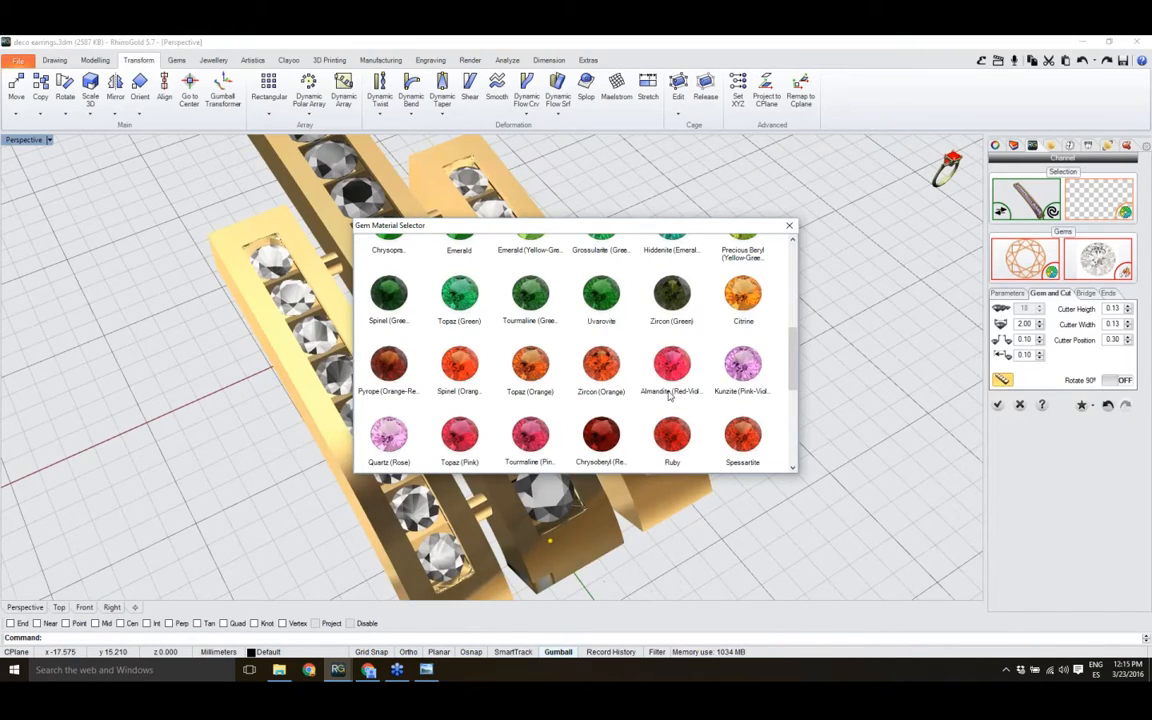
pyautogui.click(462, 329)
pyautogui.click(997, 405)
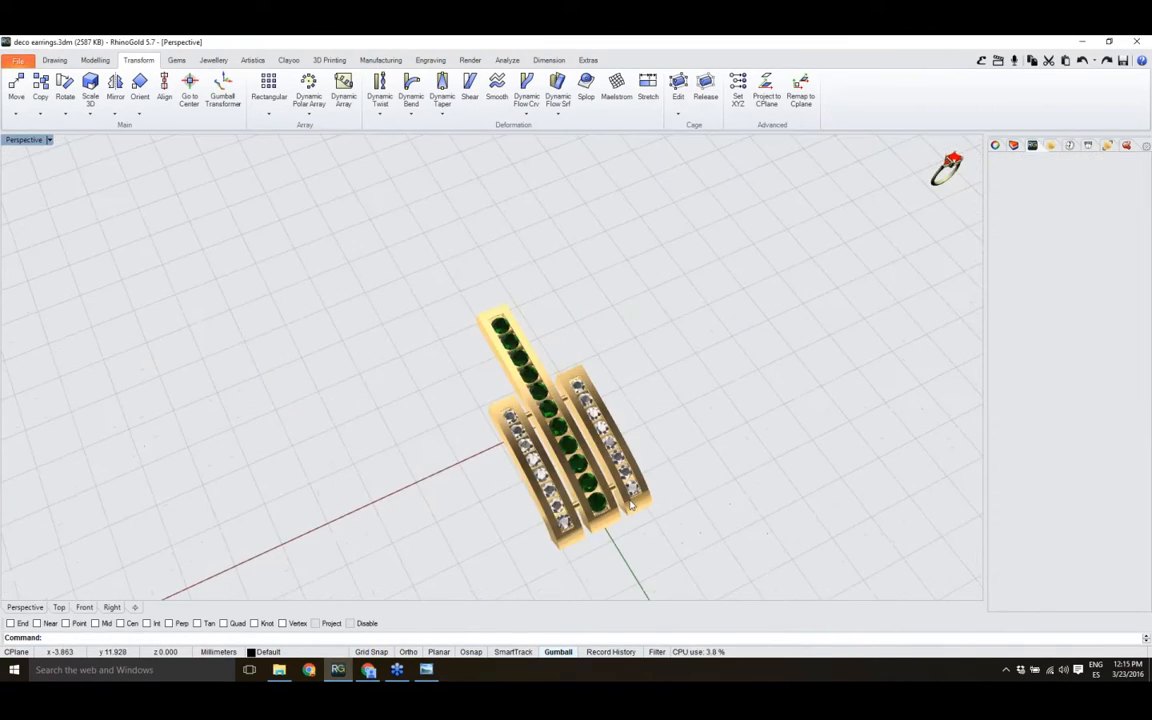
# - Examine the three-channel earring with its green centre gems from low side angles
pyautogui.moveTo(648, 522); pyautogui.dragTo(483, 503, button='right')
pyautogui.scroll(3, 545, 514)
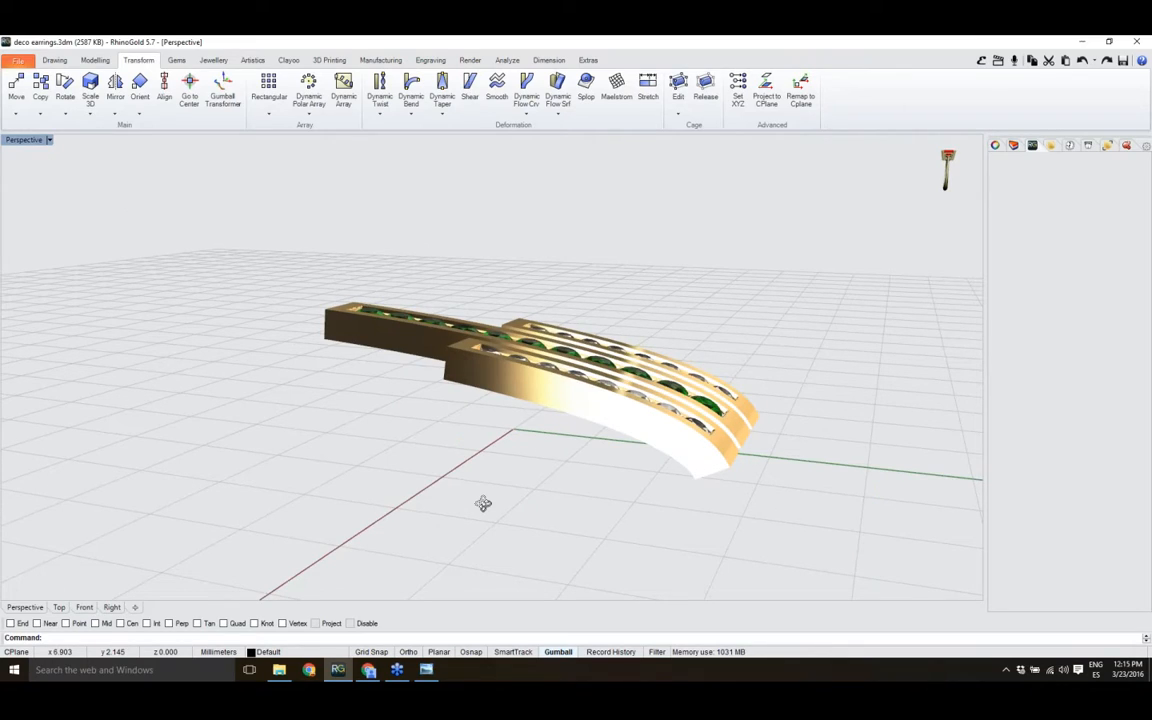
pyautogui.moveTo(483, 503); pyautogui.dragTo(490, 470, button='right')
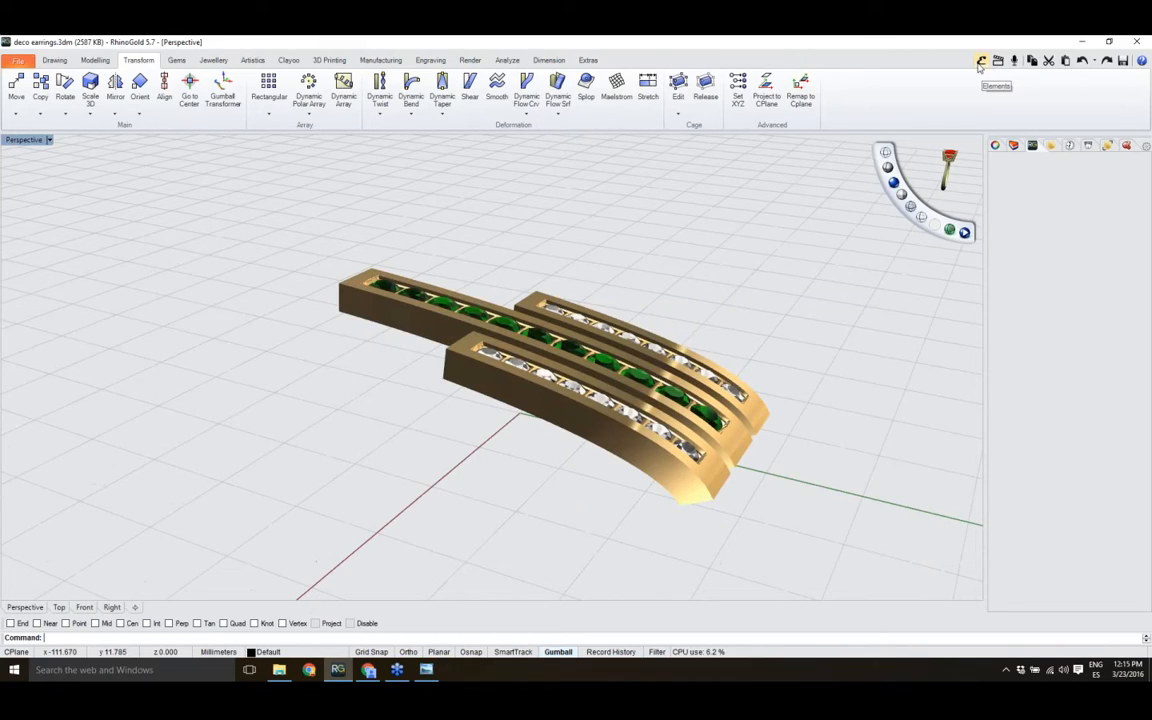
# - Insert finding 7, the butterfly-back earring post, from the Elements library in yellow gold
pyautogui.click(981, 61)
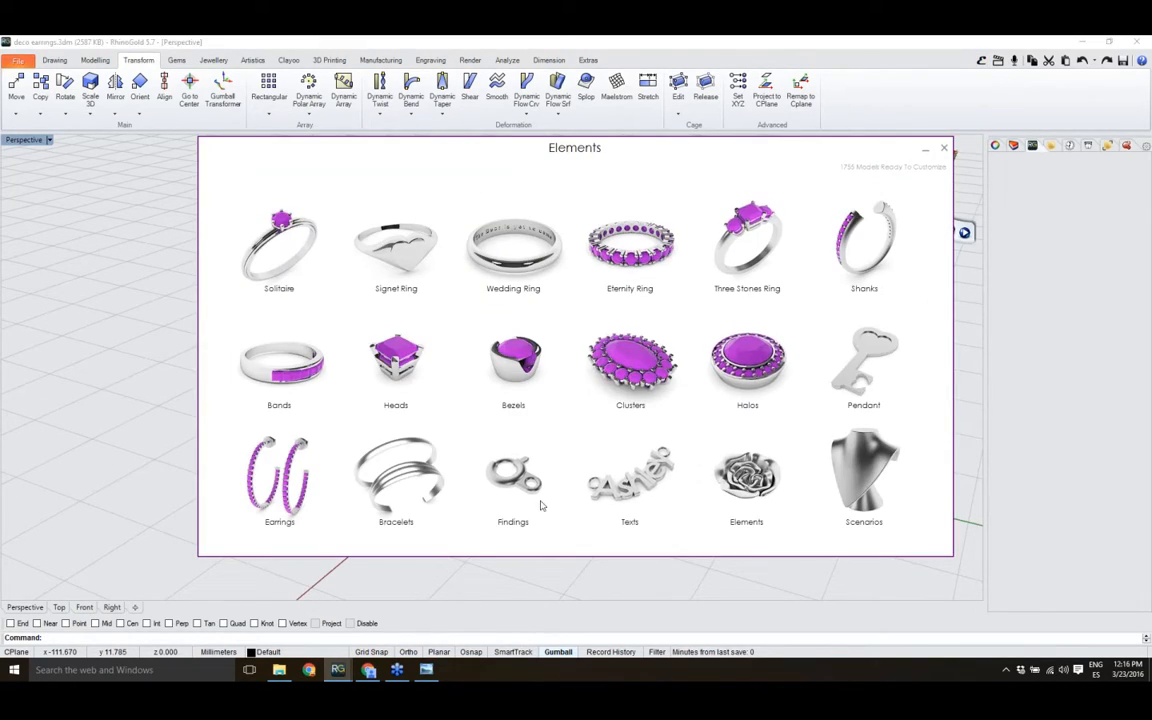
pyautogui.click(515, 480)
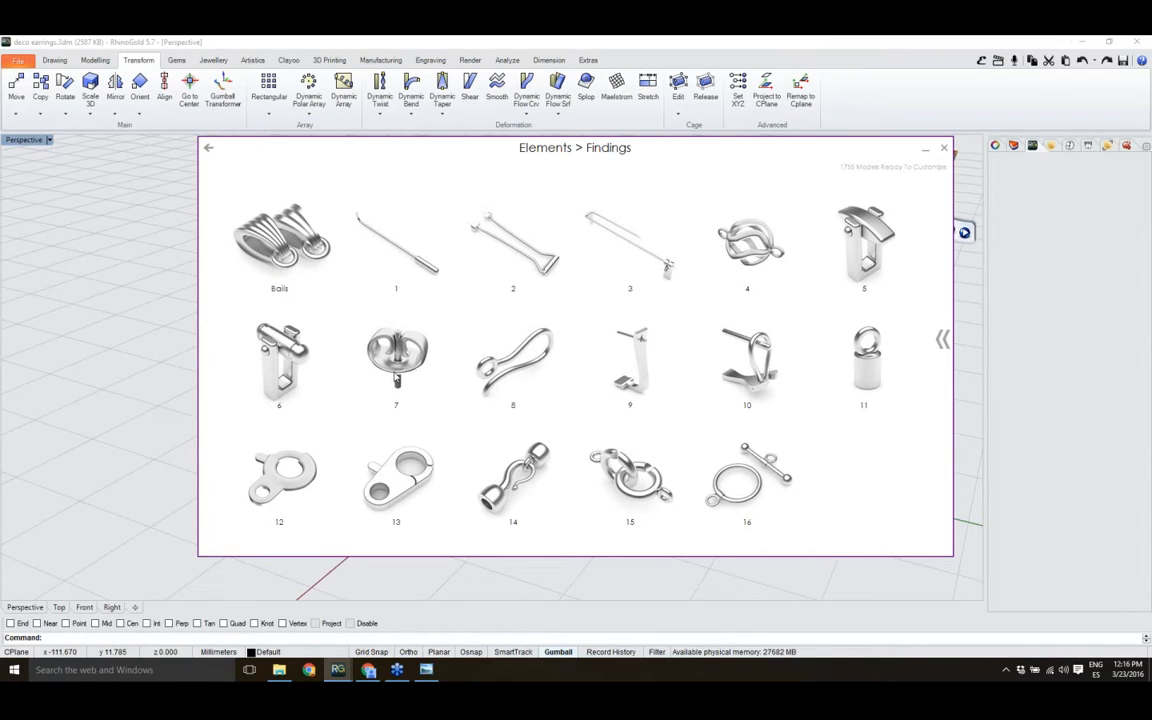
pyautogui.click(941, 342)
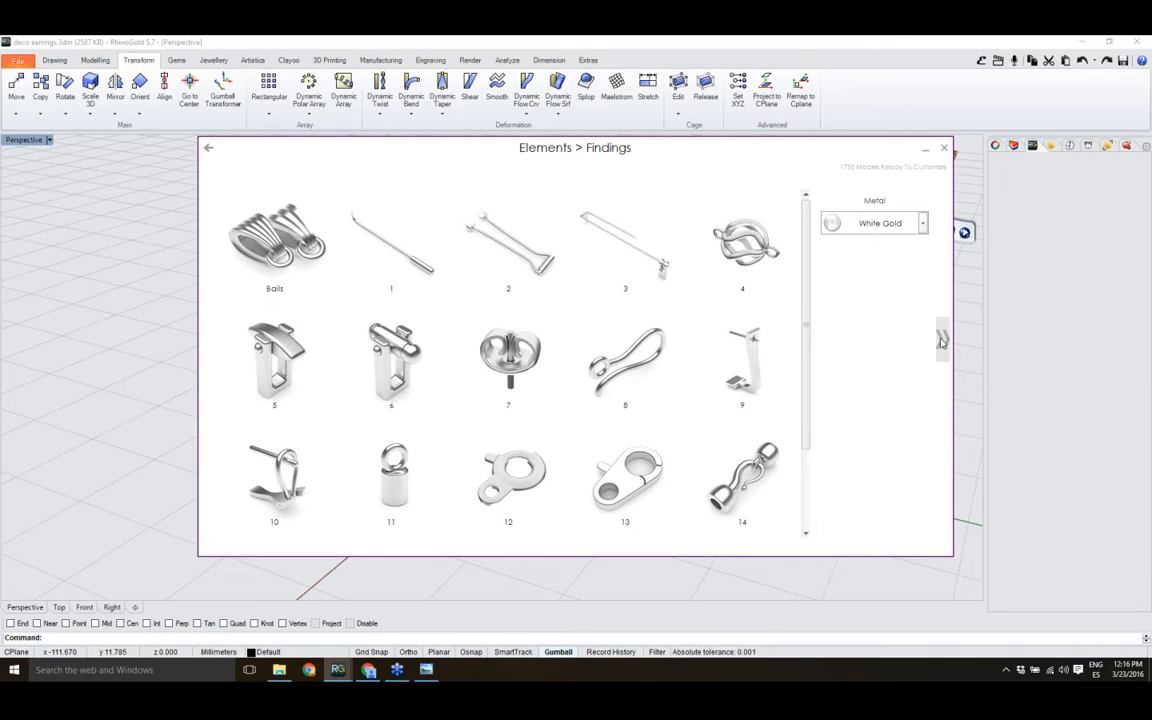
pyautogui.click(870, 223)
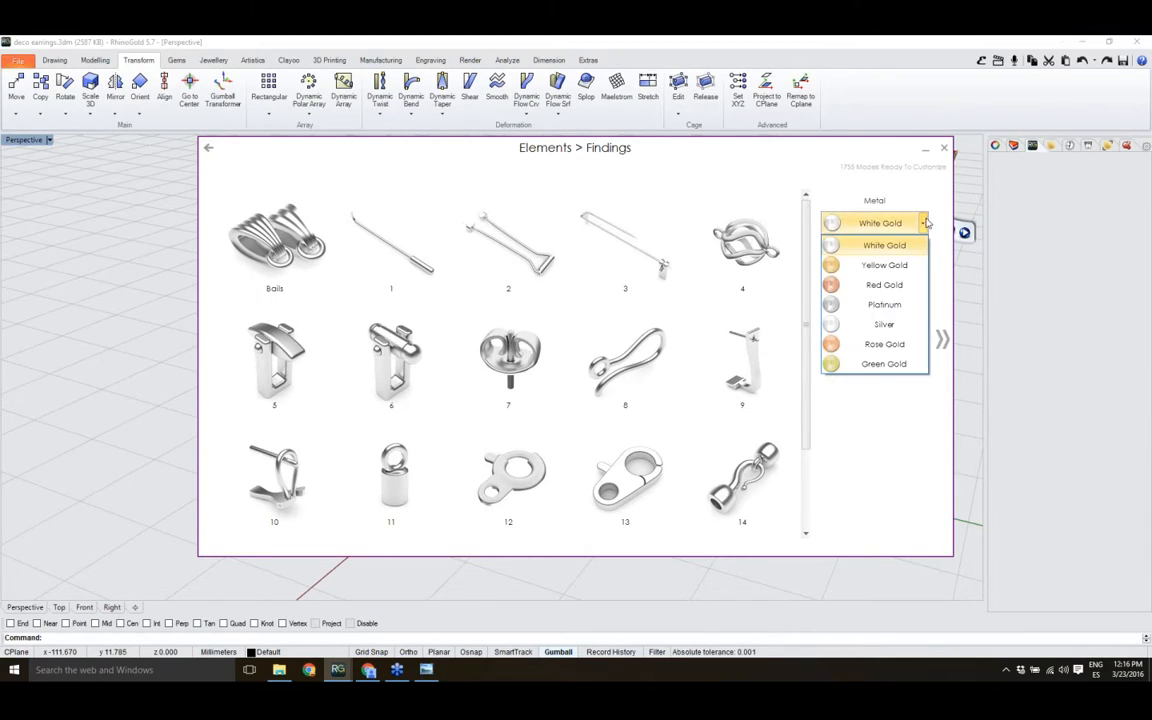
pyautogui.click(891, 268)
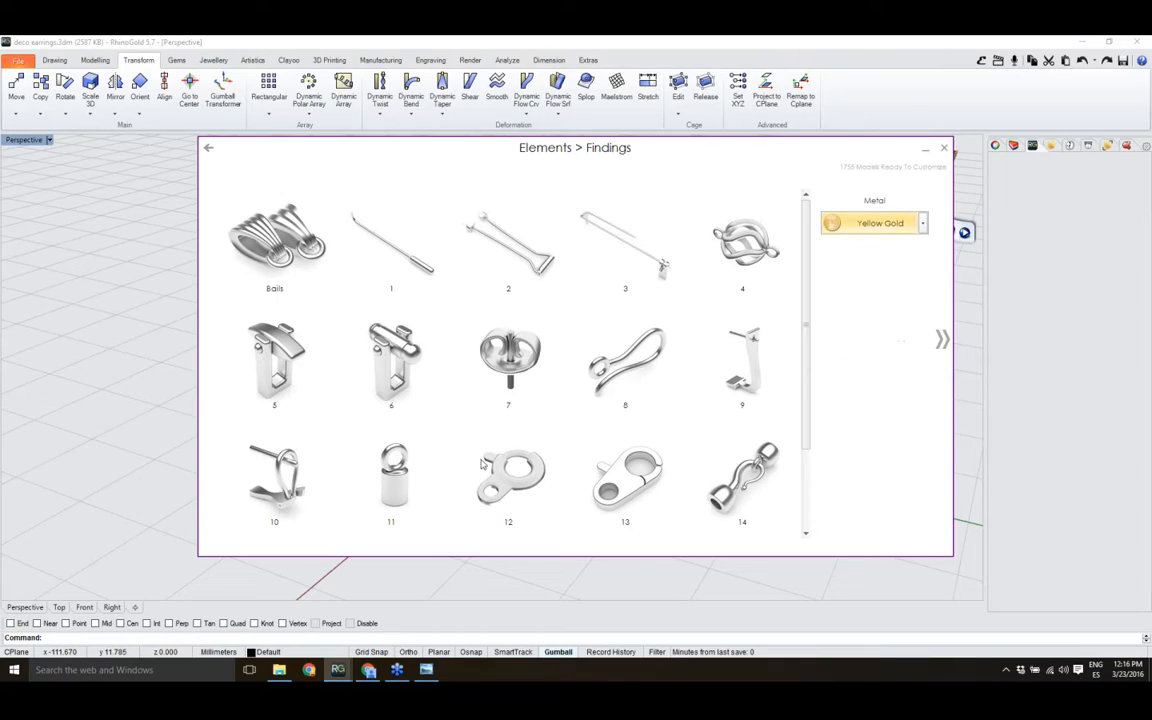
pyautogui.click(521, 364)
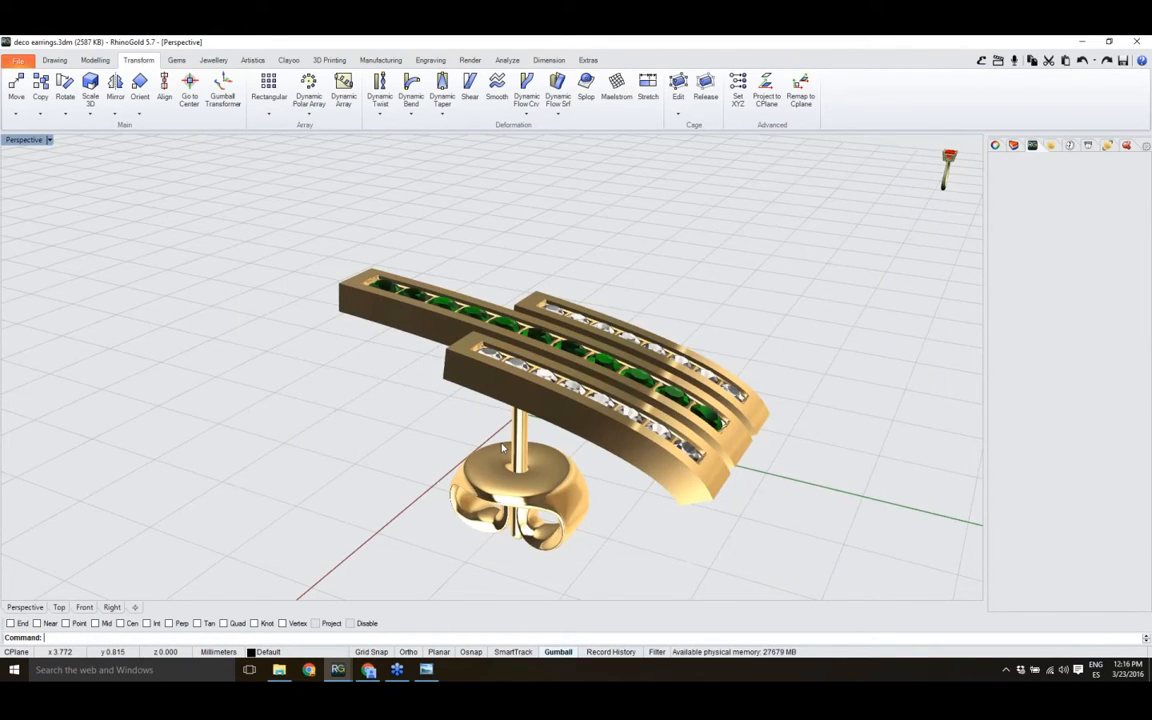
# - Move the earring post in the rendered Right view so its pin meets the underside of the long channel near its free upper end
pyautogui.moveTo(503, 447)
pyautogui.mouseDown(button='right')
pyautogui.moveTo(578, 427)
pyautogui.moveTo(609, 380)
pyautogui.moveTo(586, 380)
pyautogui.moveTo(495, 470)
pyautogui.mouseUp(button='right')
pyautogui.click(495, 470)
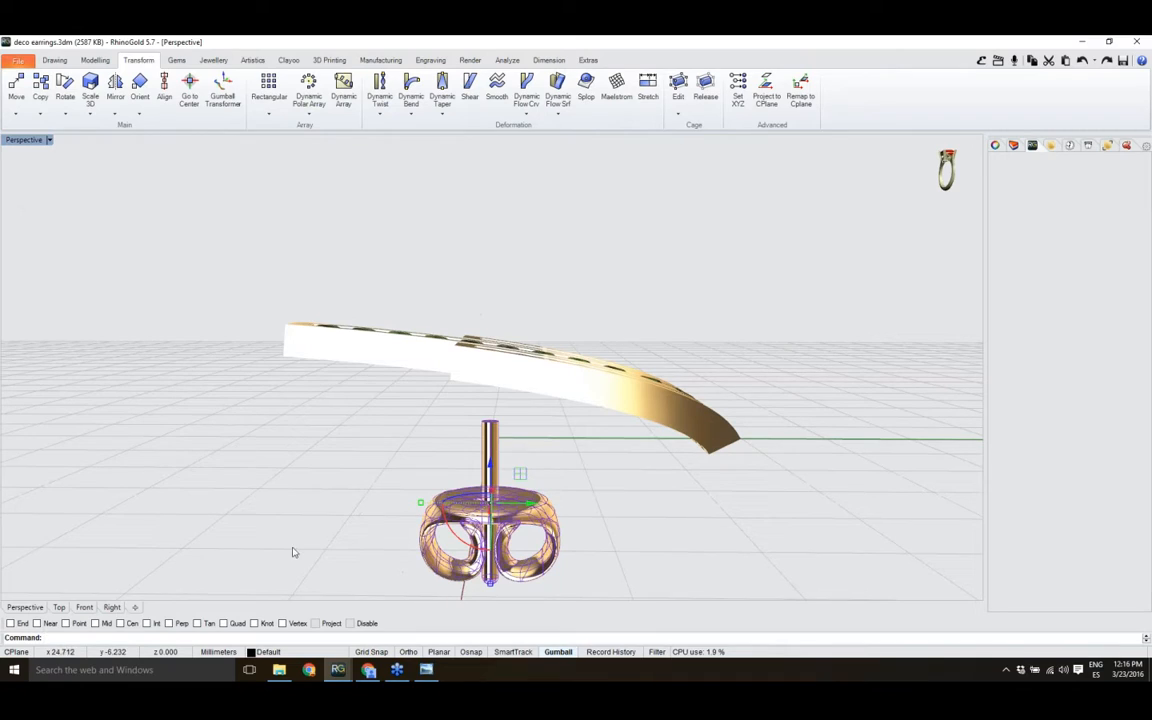
pyautogui.click(112, 607)
pyautogui.moveTo(372, 511); pyautogui.dragTo(605, 445, button='right')
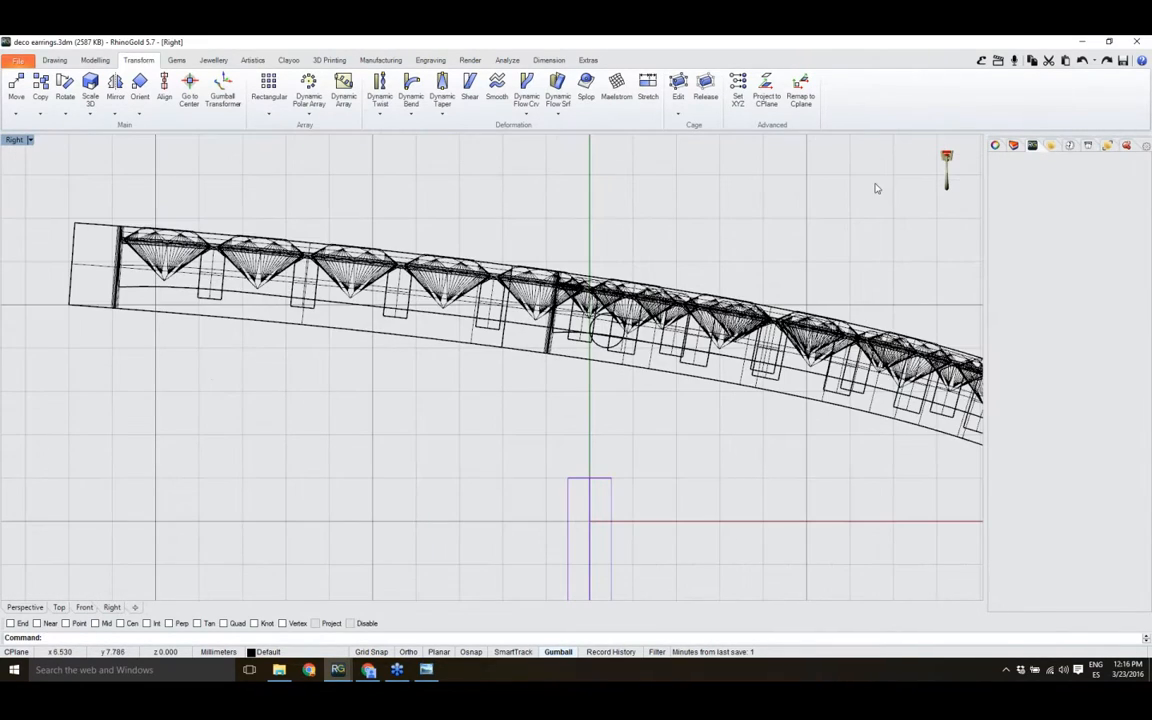
pyautogui.click(893, 178)
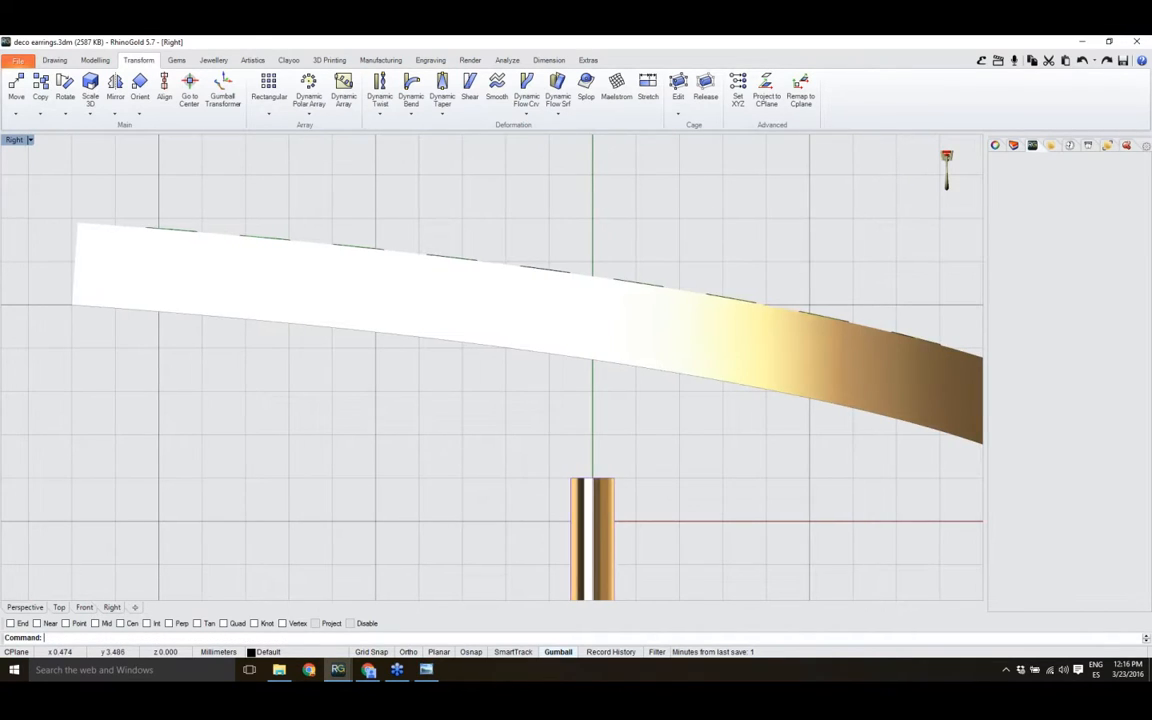
pyautogui.scroll(-4, 577, 345)
pyautogui.moveTo(655, 462); pyautogui.dragTo(431, 369)
pyautogui.moveTo(377, 439); pyautogui.dragTo(374, 437)
pyautogui.moveTo(433, 370); pyautogui.dragTo(430, 373)
# - Examine the post's attachment and the three channels in the Perspective view from several angles
pyautogui.click(32, 607)
pyautogui.moveTo(395, 560); pyautogui.dragTo(429, 482, button='right')
pyautogui.moveTo(468, 470); pyautogui.dragTo(373, 415, button='right')
pyautogui.click(545, 321)
pyautogui.moveTo(545, 321); pyautogui.dragTo(482, 408, button='right')
pyautogui.moveTo(660, 530)
pyautogui.mouseDown(button='right')
pyautogui.moveTo(542, 476)
pyautogui.moveTo(525, 504)
pyautogui.moveTo(486, 491)
pyautogui.moveTo(522, 512)
pyautogui.moveTo(509, 527)
pyautogui.moveTo(512, 385)
pyautogui.moveTo(620, 424)
pyautogui.moveTo(658, 319)
pyautogui.moveTo(600, 420)
pyautogui.moveTo(592, 512)
pyautogui.moveTo(580, 447)
pyautogui.moveTo(510, 376)
pyautogui.mouseUp(button='right')
pyautogui.scroll(5, 403, 378)
pyautogui.moveTo(403, 378); pyautogui.dragTo(565, 322, button='right')
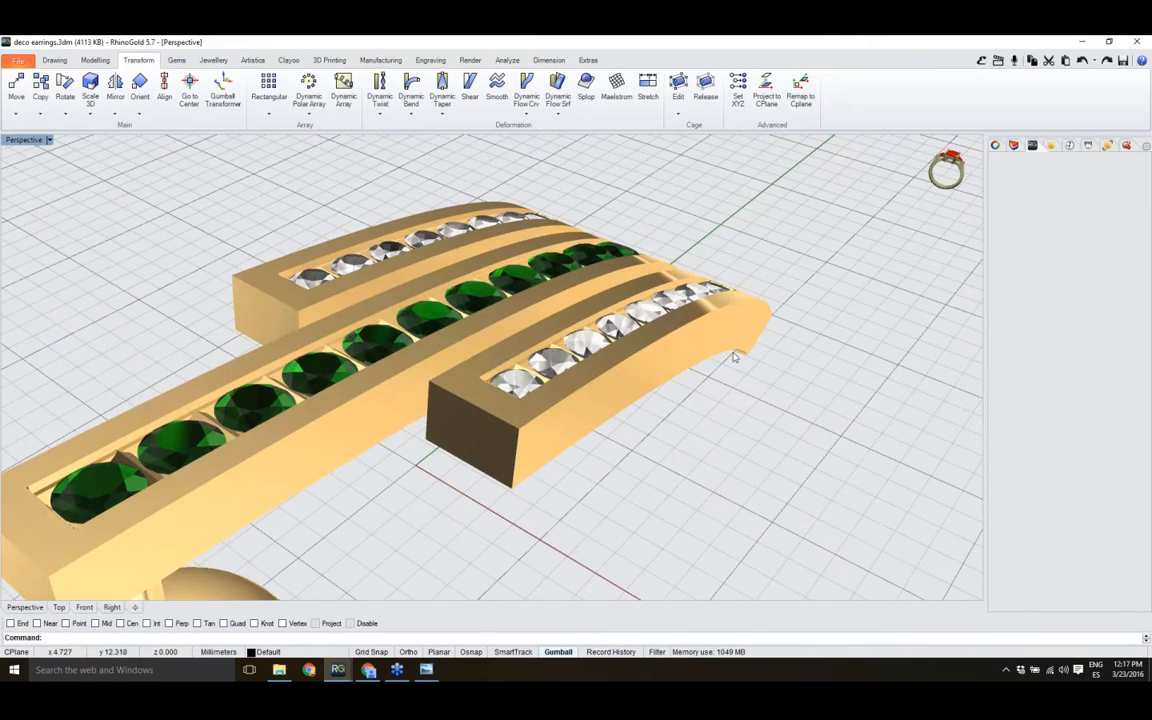
pyautogui.moveTo(733, 357); pyautogui.dragTo(480, 385, button='right')
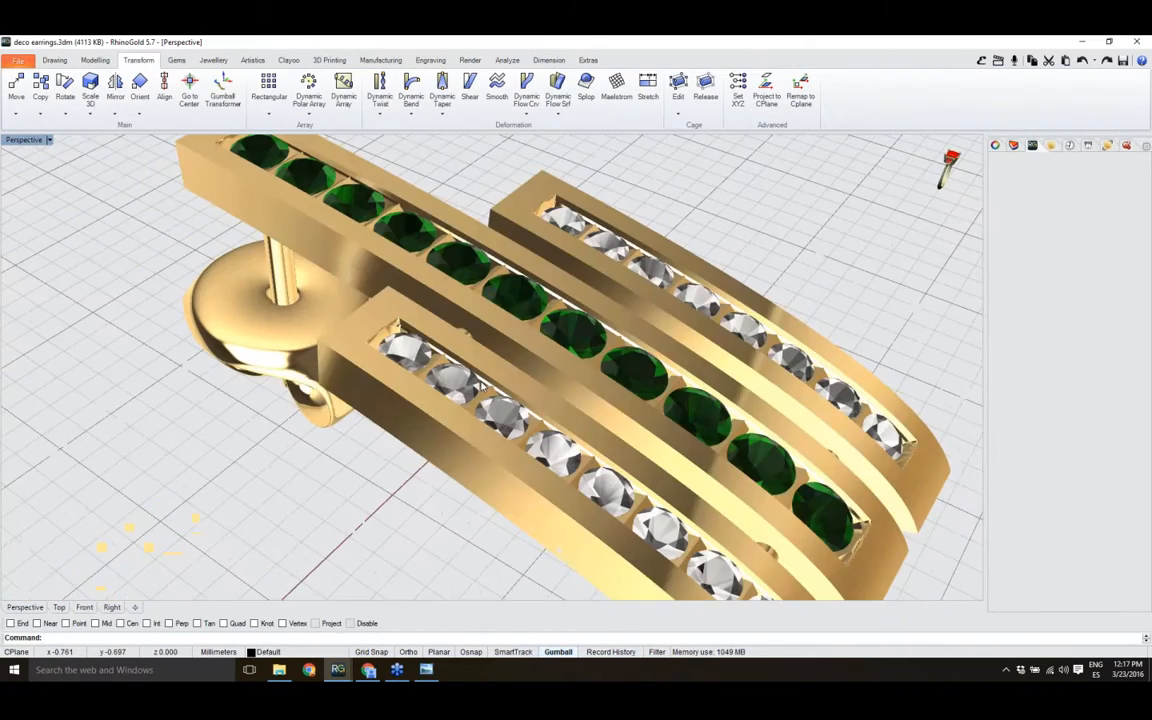
pyautogui.scroll(-3, 480, 385)
pyautogui.scroll(-2, 480, 385)
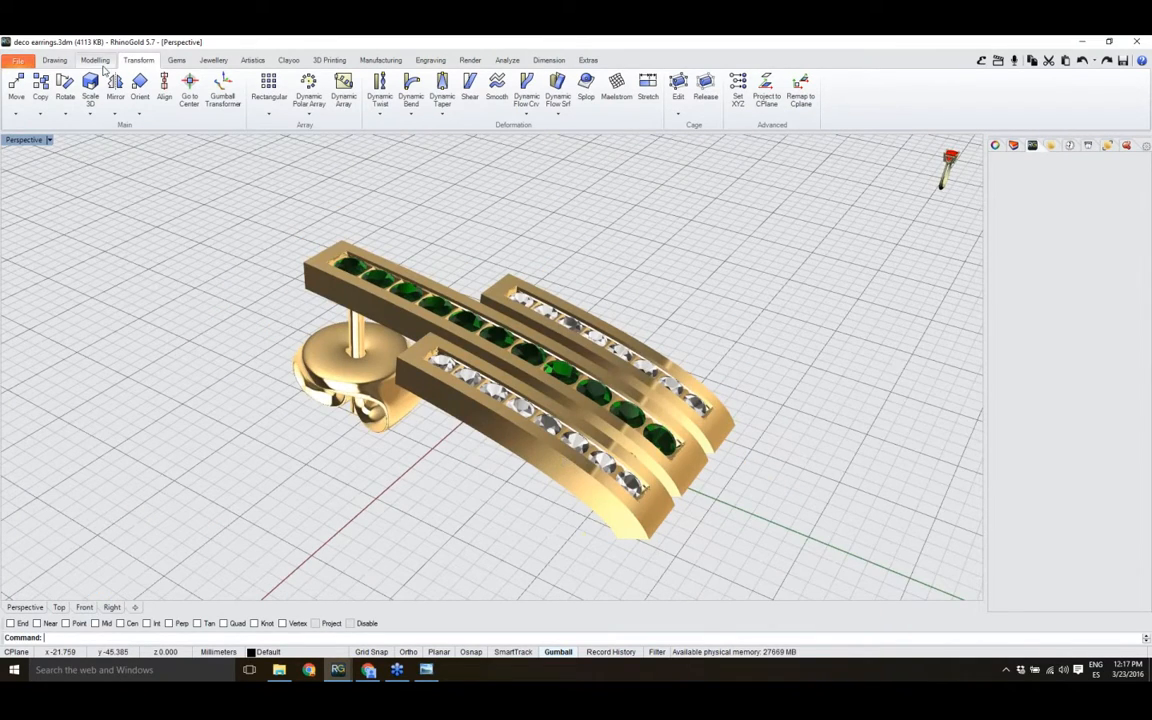
# - Fillet the long upper outer edges of all three channels with a 0.5 mm variable fillet and restore the rendered display
pyautogui.click(95, 60)
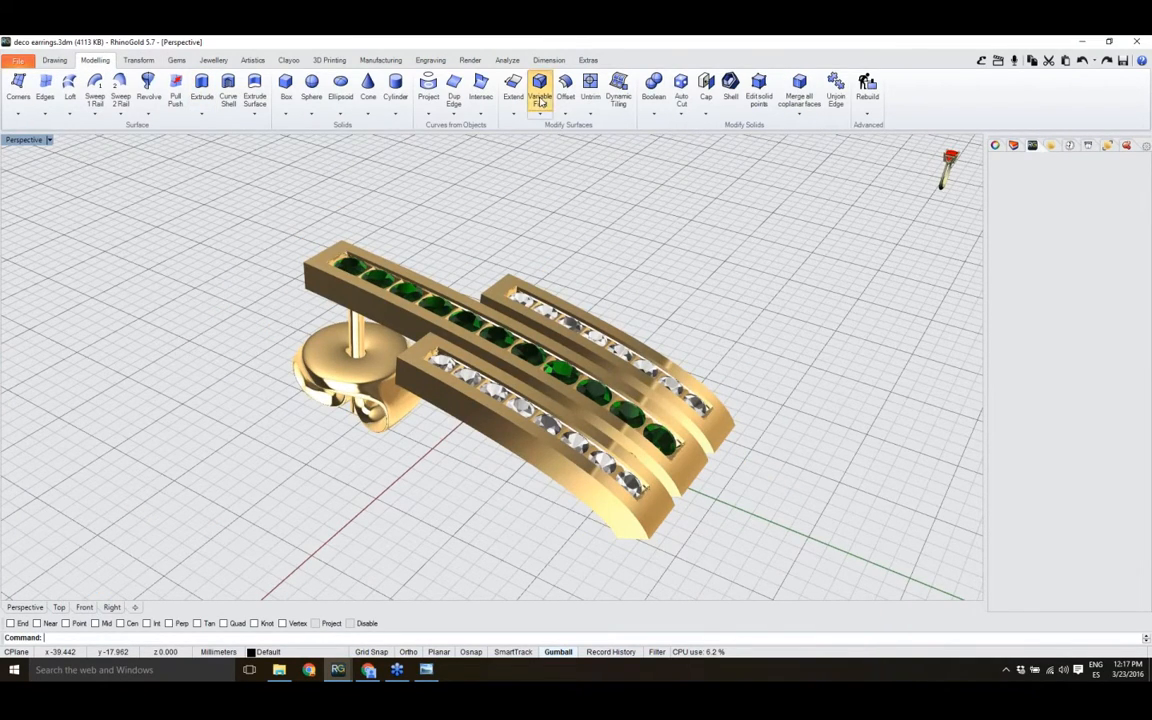
pyautogui.click(540, 100)
pyautogui.moveTo(590, 468); pyautogui.dragTo(622, 474, button='right')
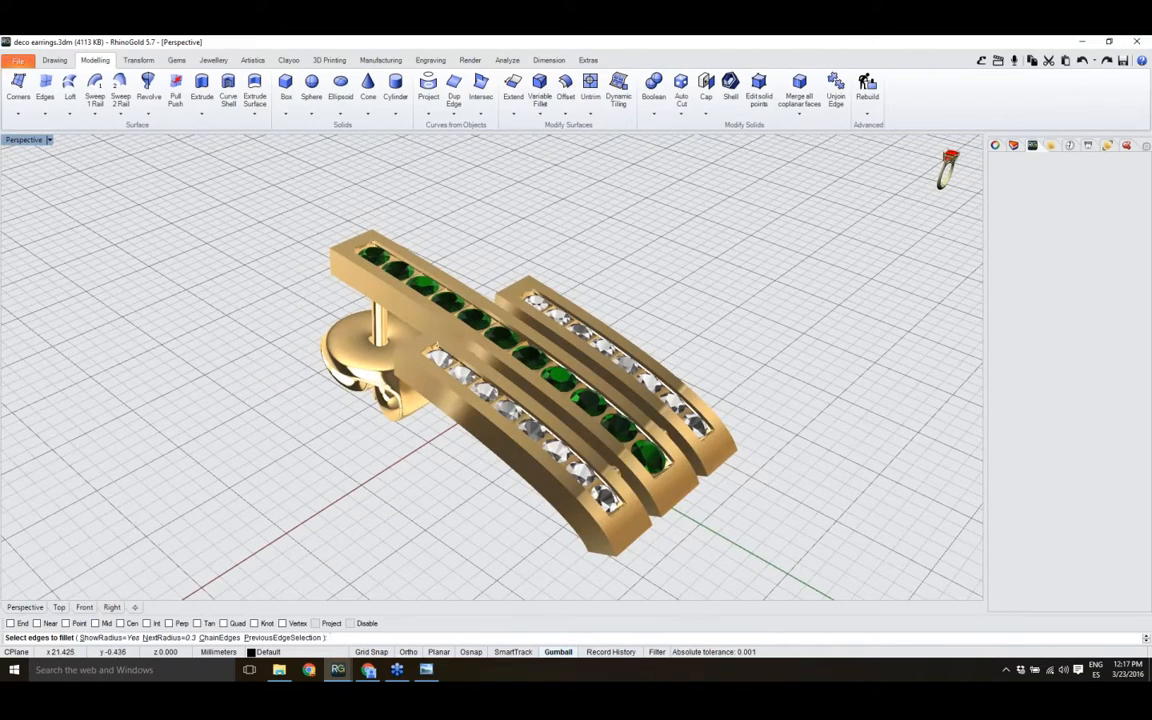
pyautogui.click(167, 638)
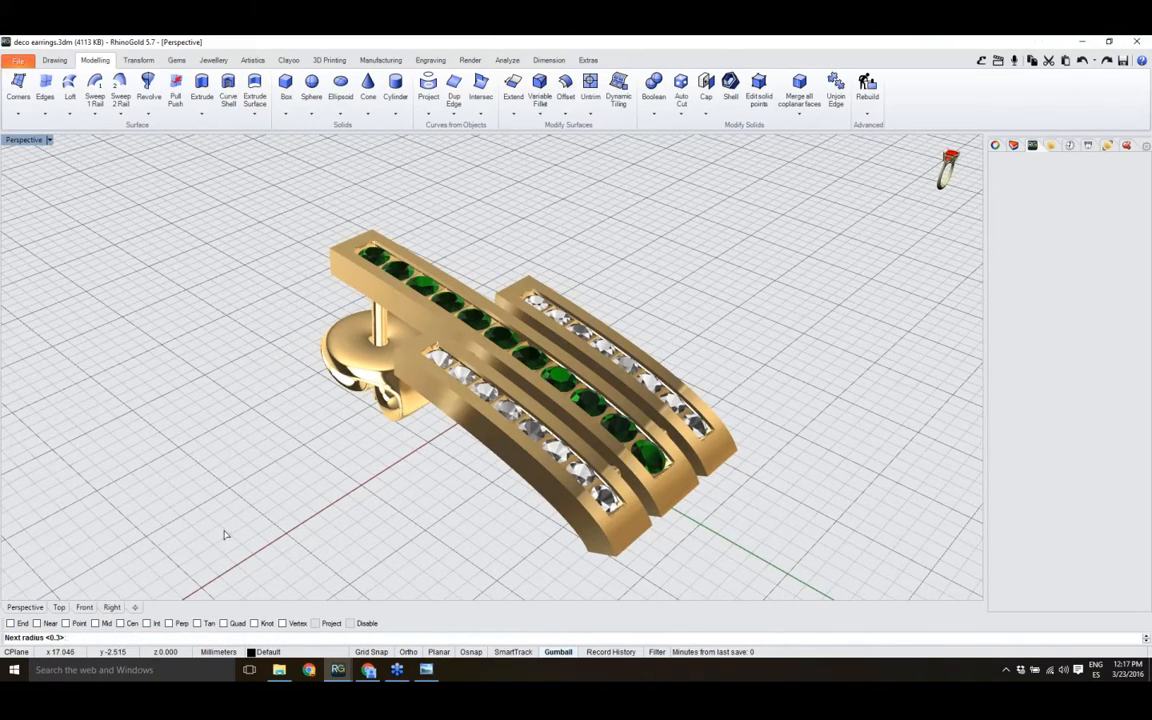
pyautogui.write('0.5')
pyautogui.press('Return')
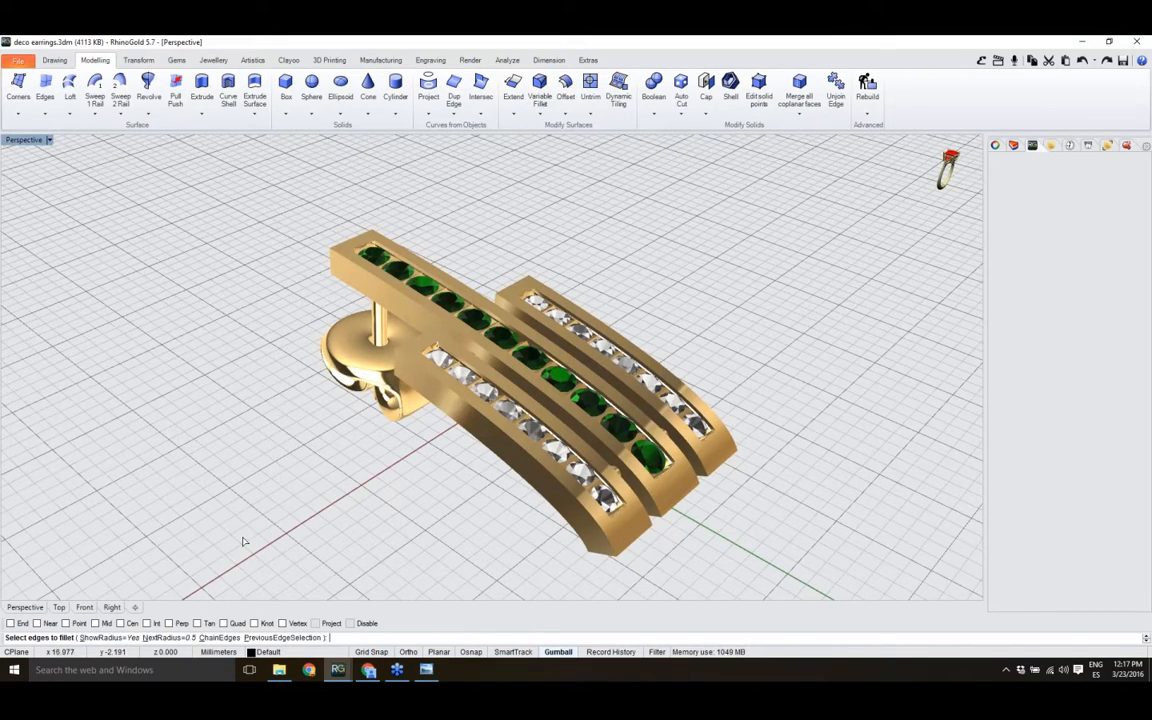
pyautogui.scroll(2, 650, 521)
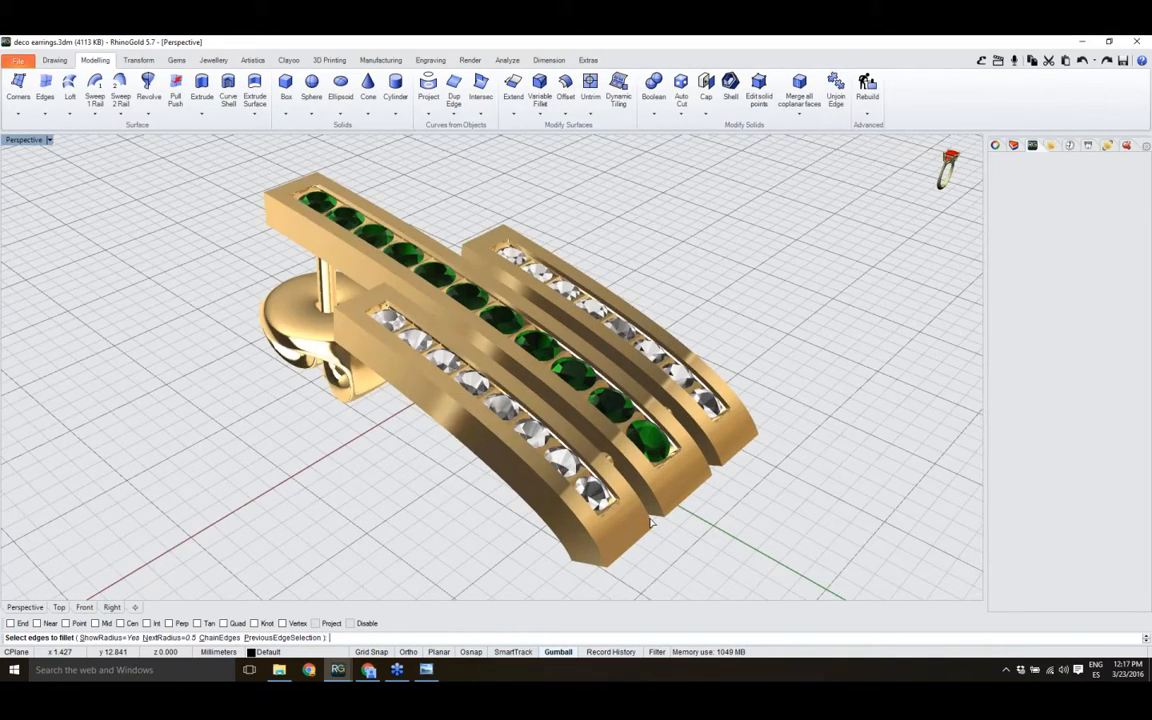
pyautogui.scroll(3, 650, 521)
pyautogui.click(587, 470)
pyautogui.click(577, 450)
pyautogui.click(600, 441)
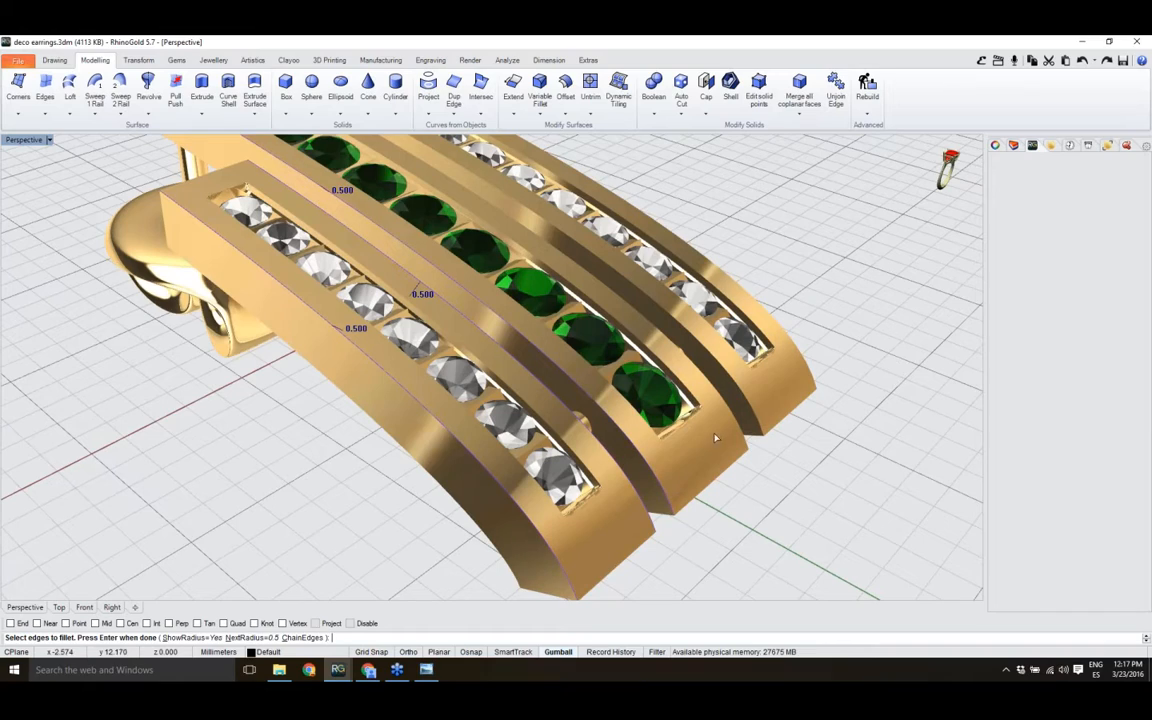
pyautogui.click(660, 375)
pyautogui.click(692, 361)
pyautogui.click(725, 325)
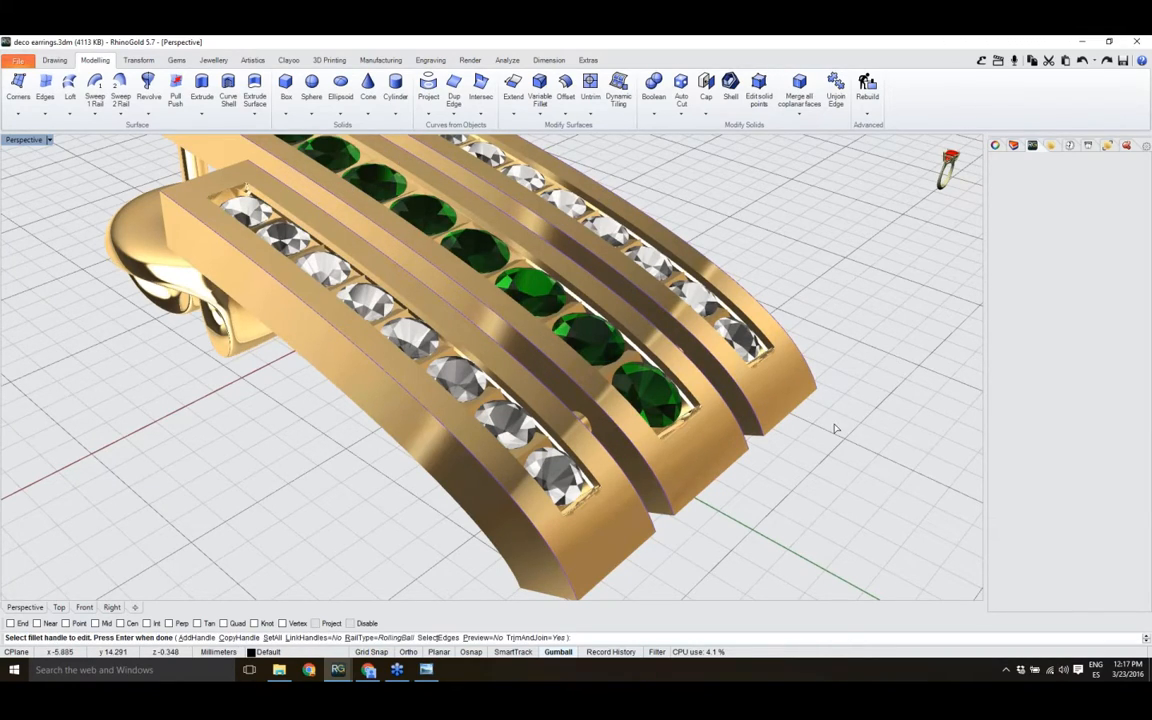
pyautogui.press('Return')
pyautogui.press('Return')
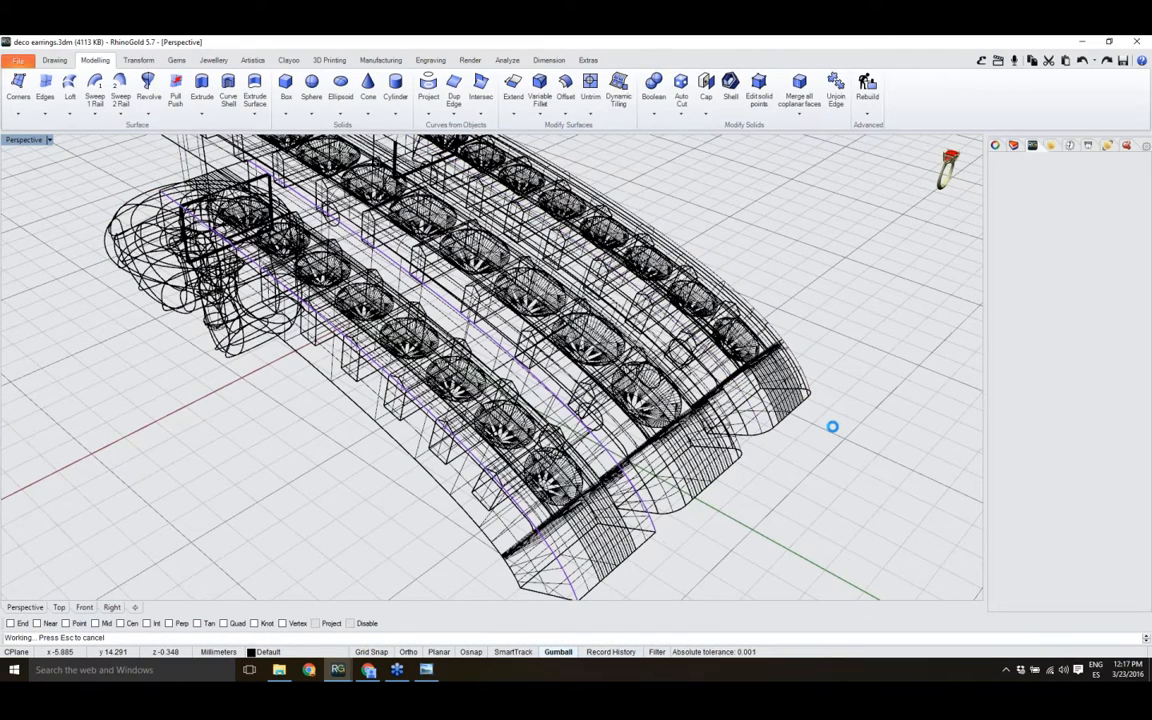
pyautogui.moveTo(890, 205)
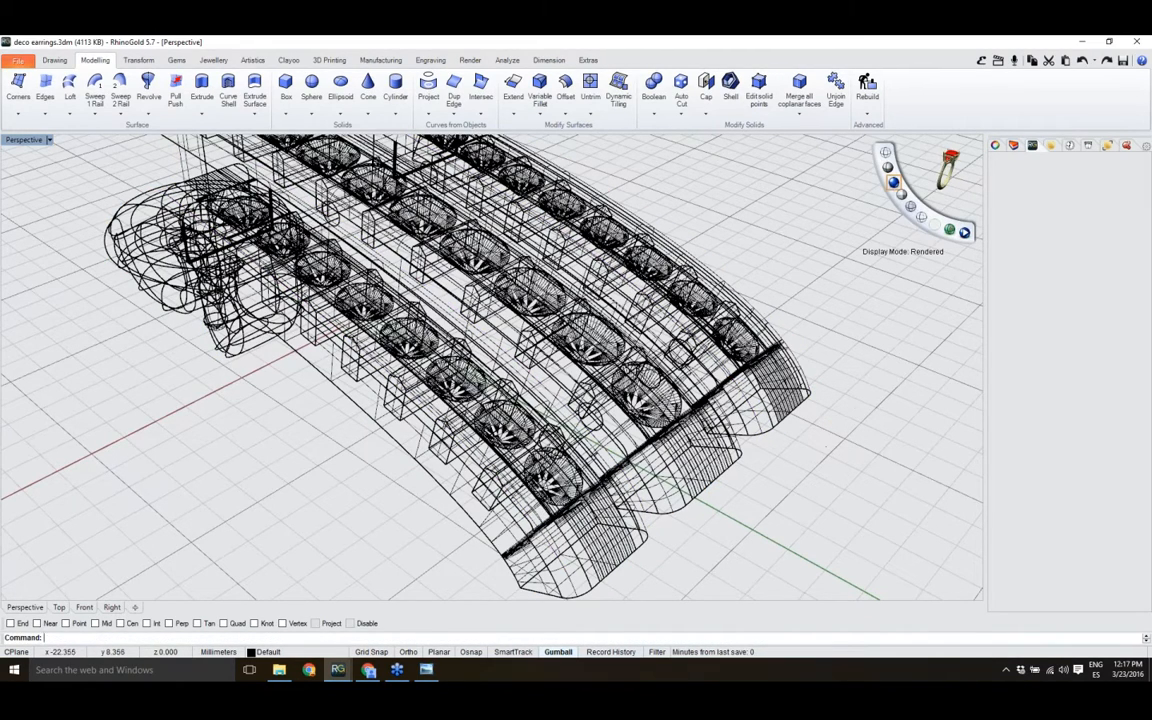
pyautogui.click(891, 180)
# - Fillet the long underside edges of all three channels with the 0.5 mm radius and restore the rendered display
pyautogui.moveTo(851, 365); pyautogui.dragTo(843, 362, button='right')
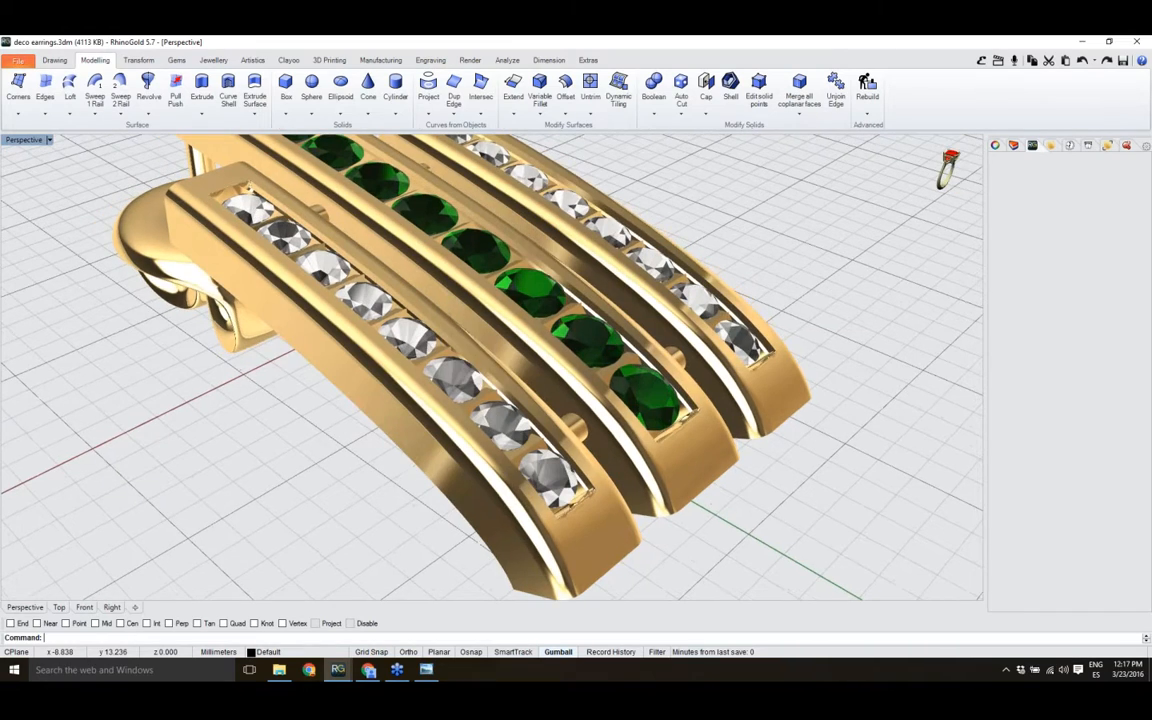
pyautogui.moveTo(845, 447); pyautogui.dragTo(729, 386, button='right')
pyautogui.scroll(2, 728, 342)
pyautogui.scroll(2, 543, 324)
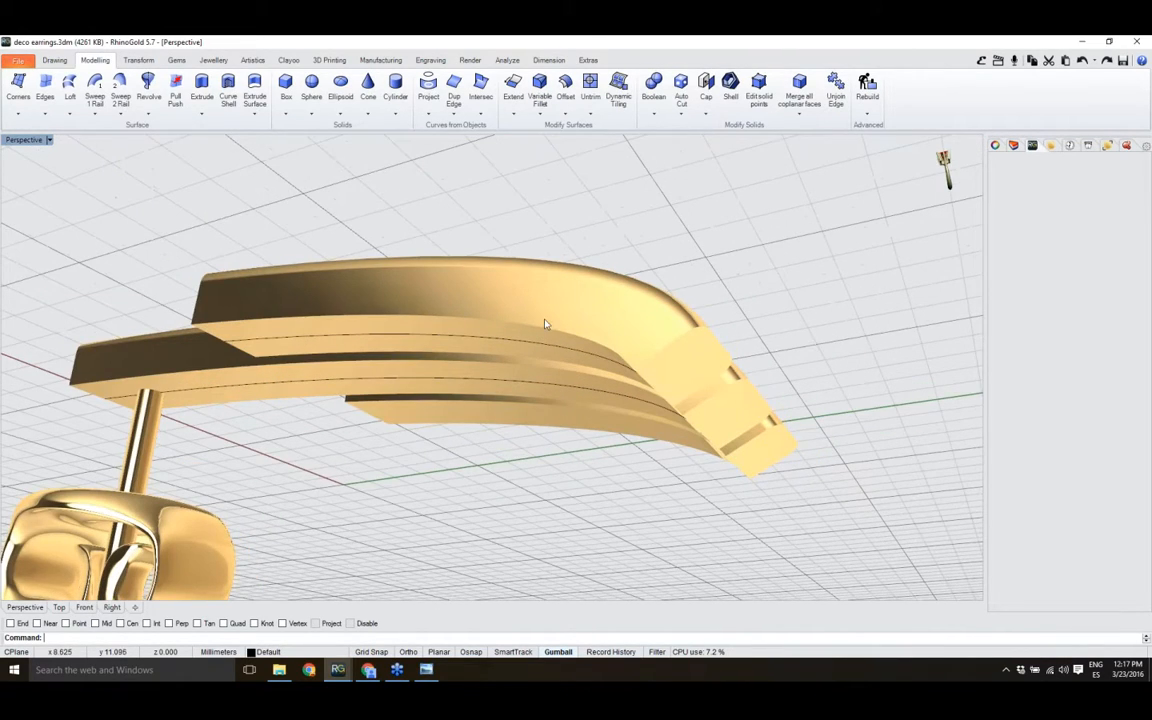
pyautogui.click(541, 86)
pyautogui.click(405, 318)
pyautogui.click(411, 363)
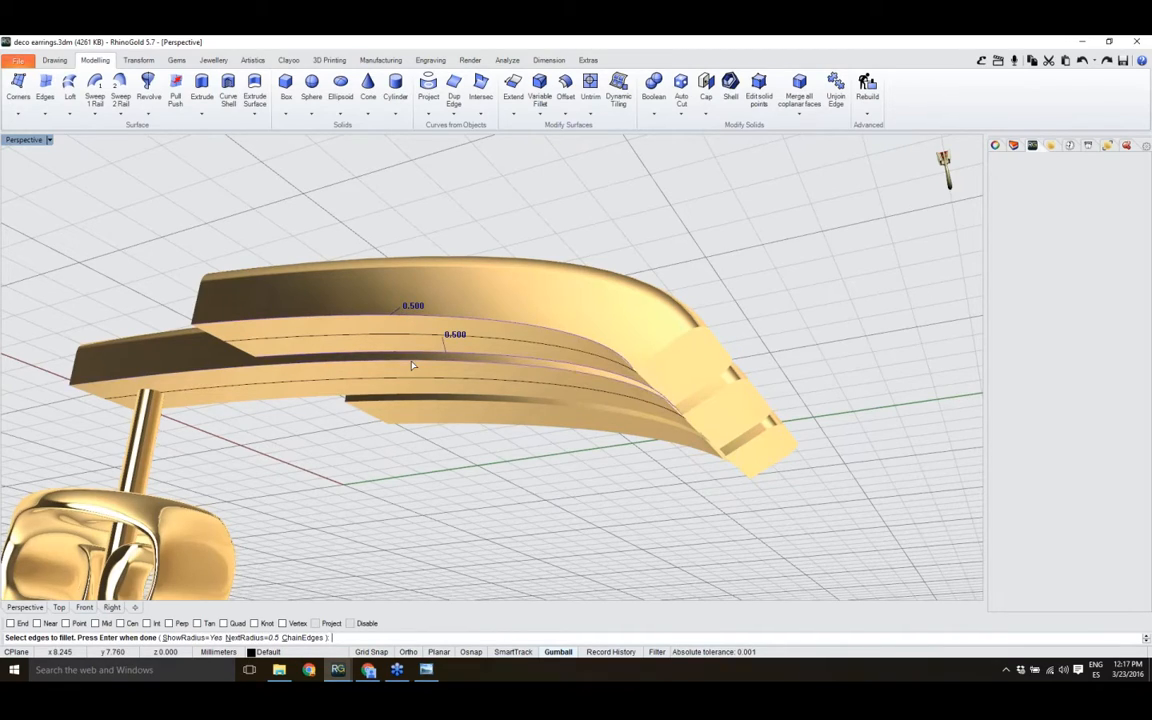
pyautogui.click(370, 354)
pyautogui.click(372, 364)
pyautogui.click(377, 382)
pyautogui.click(421, 420)
pyautogui.press('Return')
pyautogui.press('Return')
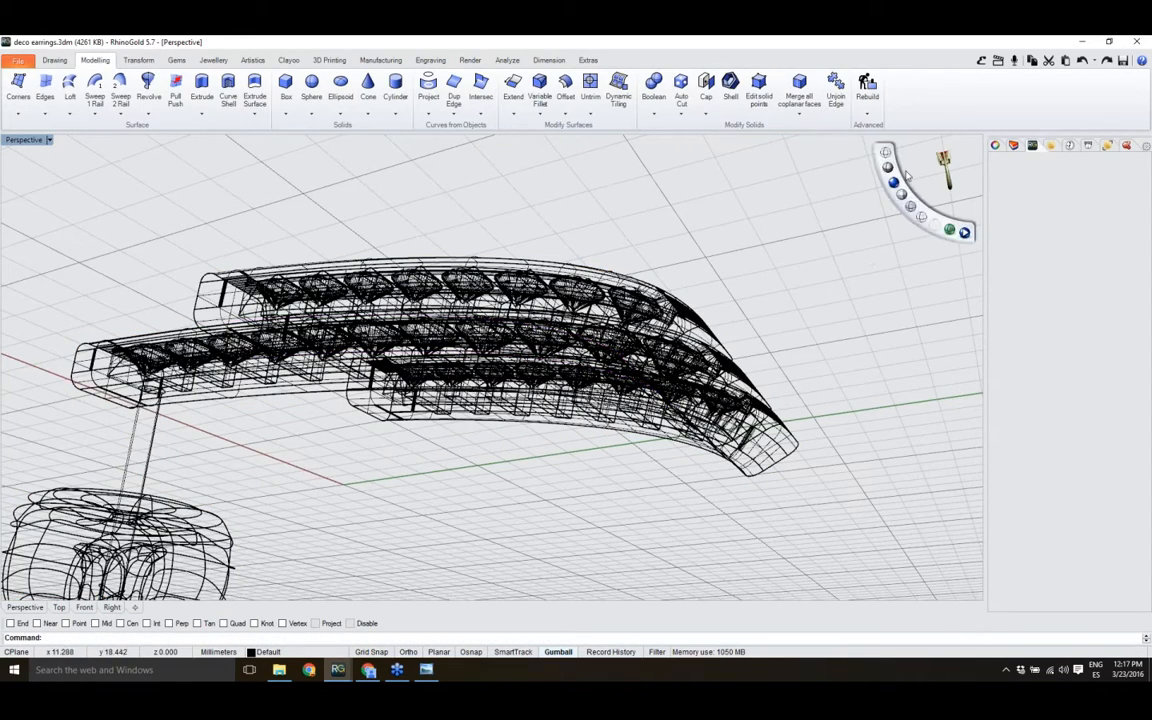
pyautogui.click(893, 184)
# - Fillet the chained edges around the upper end face of the positive-X short channel with a 0.3 mm radius
pyautogui.moveTo(790, 300); pyautogui.dragTo(758, 377, button='right')
pyautogui.moveTo(744, 440); pyautogui.dragTo(800, 457, button='right')
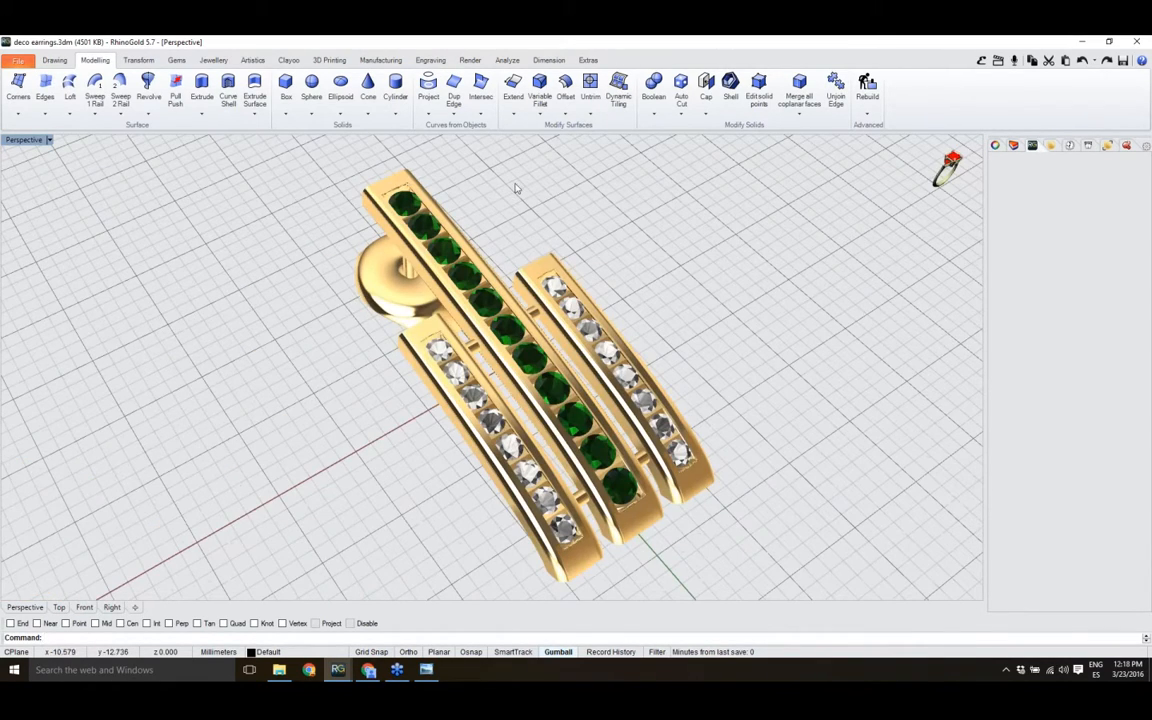
pyautogui.click(540, 90)
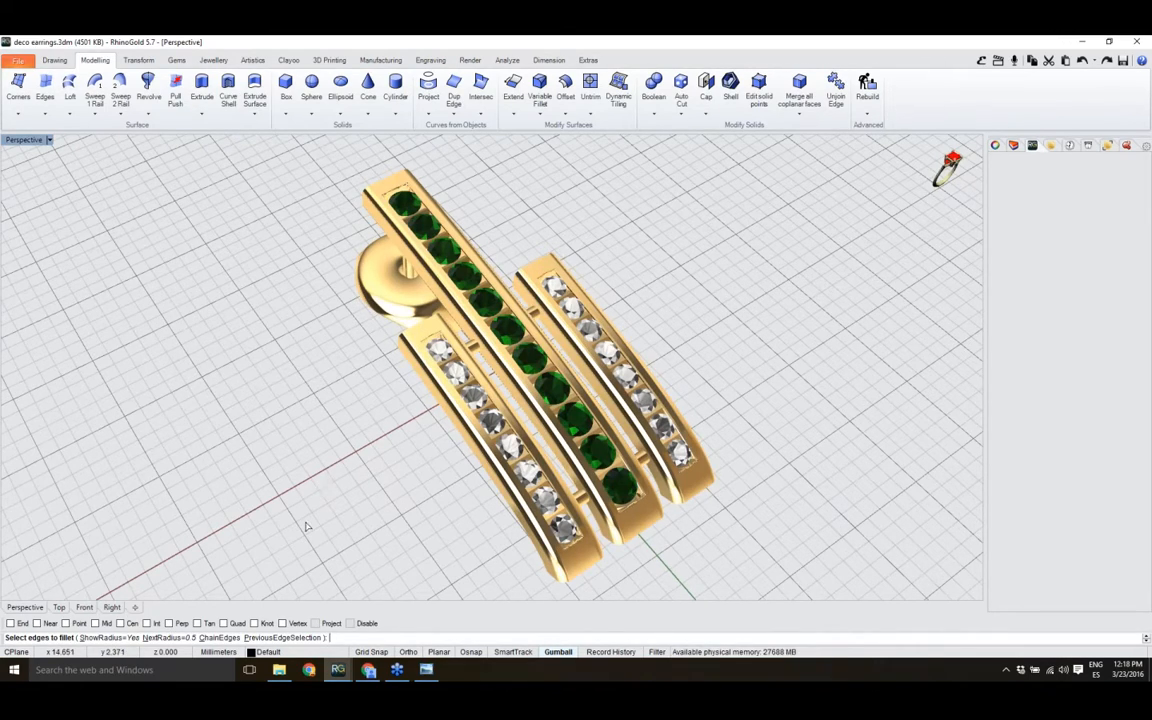
pyautogui.moveTo(300, 498); pyautogui.dragTo(306, 467, button='right')
pyautogui.rightClick(306, 467)
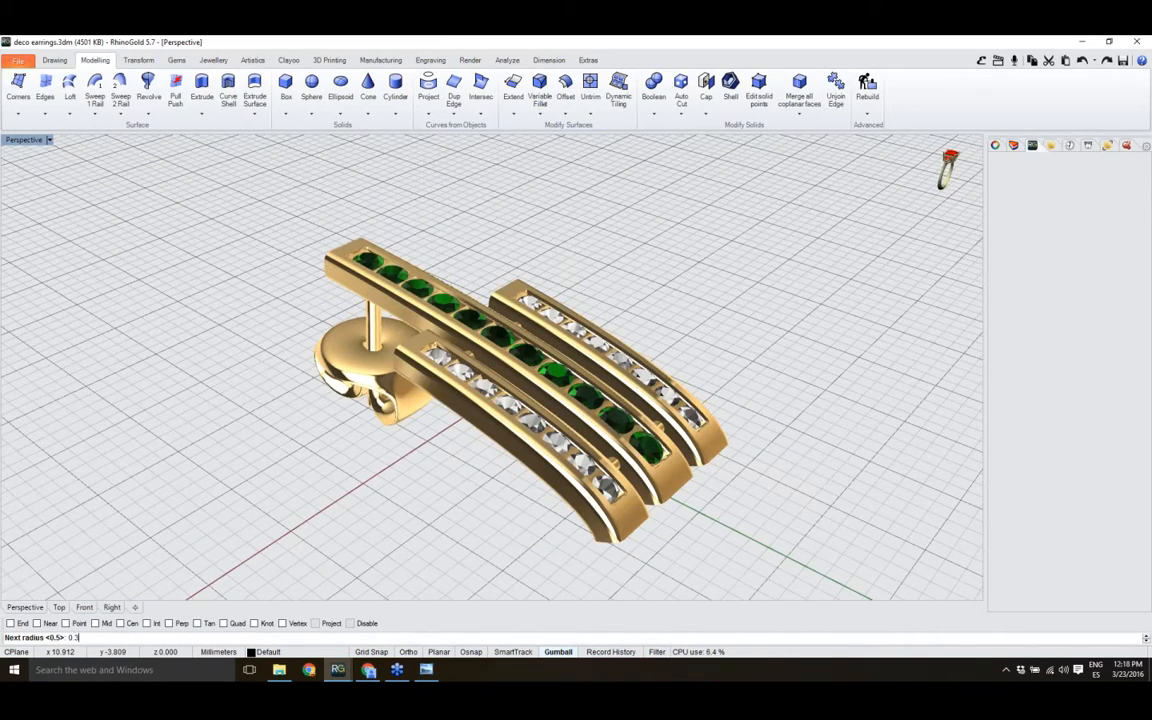
pyautogui.write('0.3')
pyautogui.press('Return')
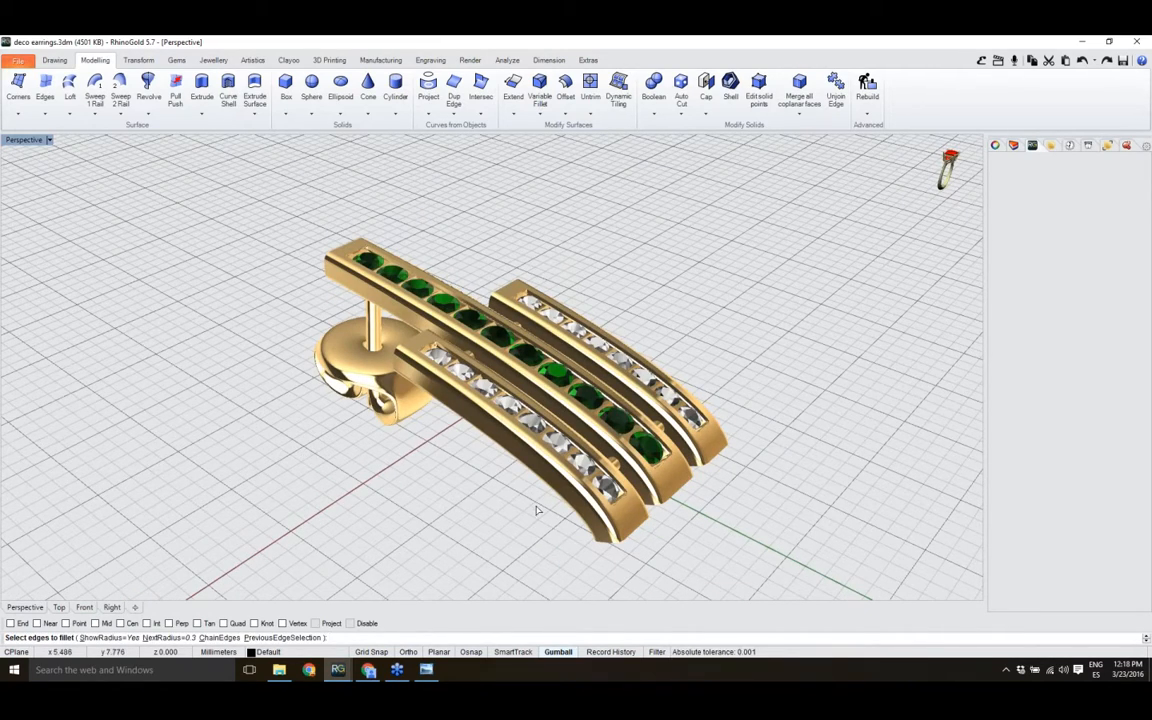
pyautogui.moveTo(504, 459); pyautogui.dragTo(687, 463, button='right')
pyautogui.scroll(6, 687, 463)
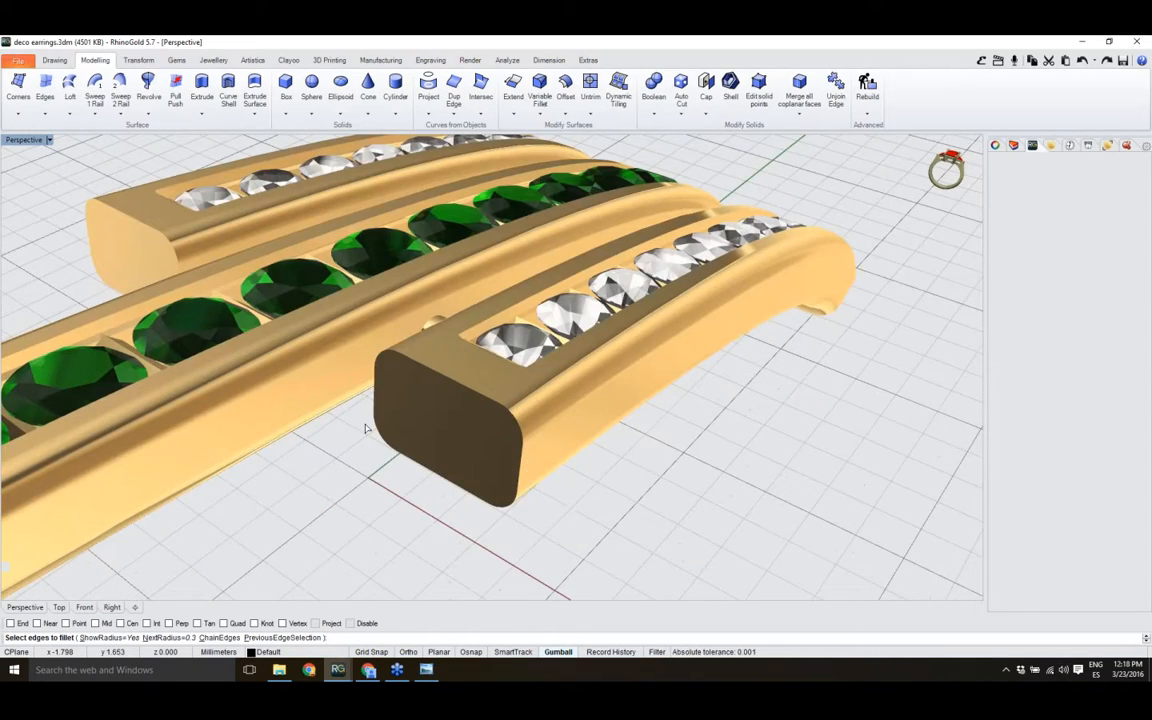
pyautogui.click(230, 640)
pyautogui.click(506, 510)
pyautogui.rightClick(491, 531)
pyautogui.rightClick(491, 531)
pyautogui.rightClick(491, 531)
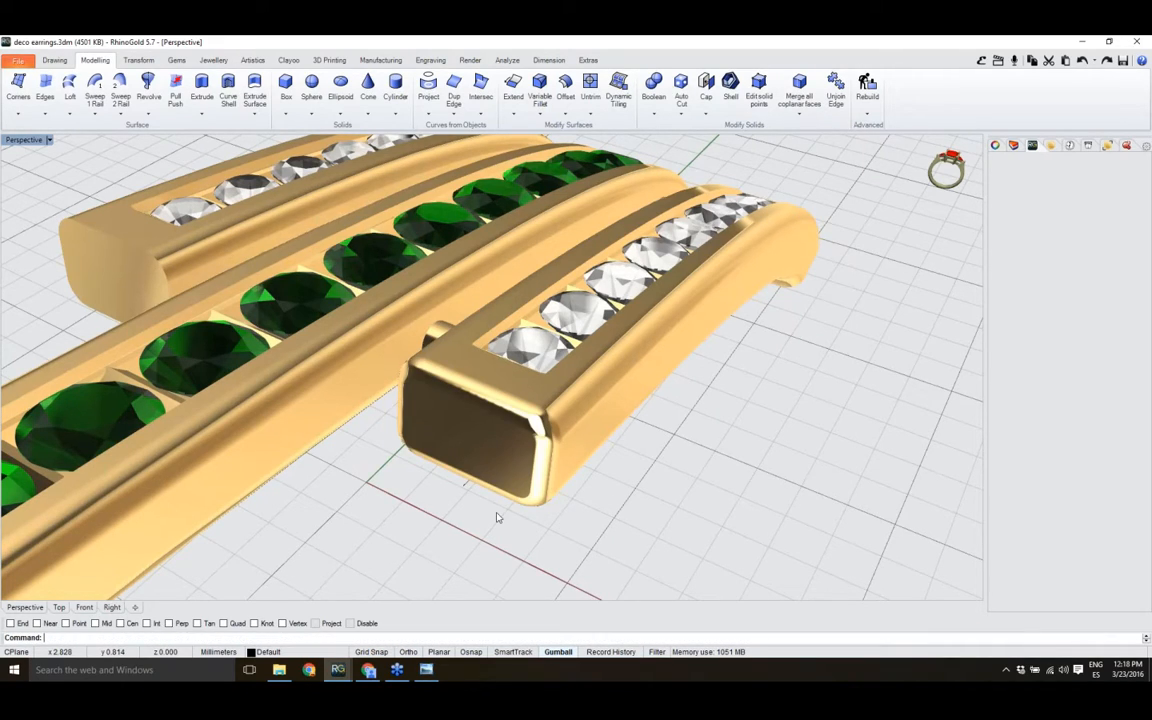
# - Fillet the chained edges around the upper end face of the long green-gem channel with a 0.3 mm radius
pyautogui.moveTo(497, 517); pyautogui.dragTo(554, 506, button='right')
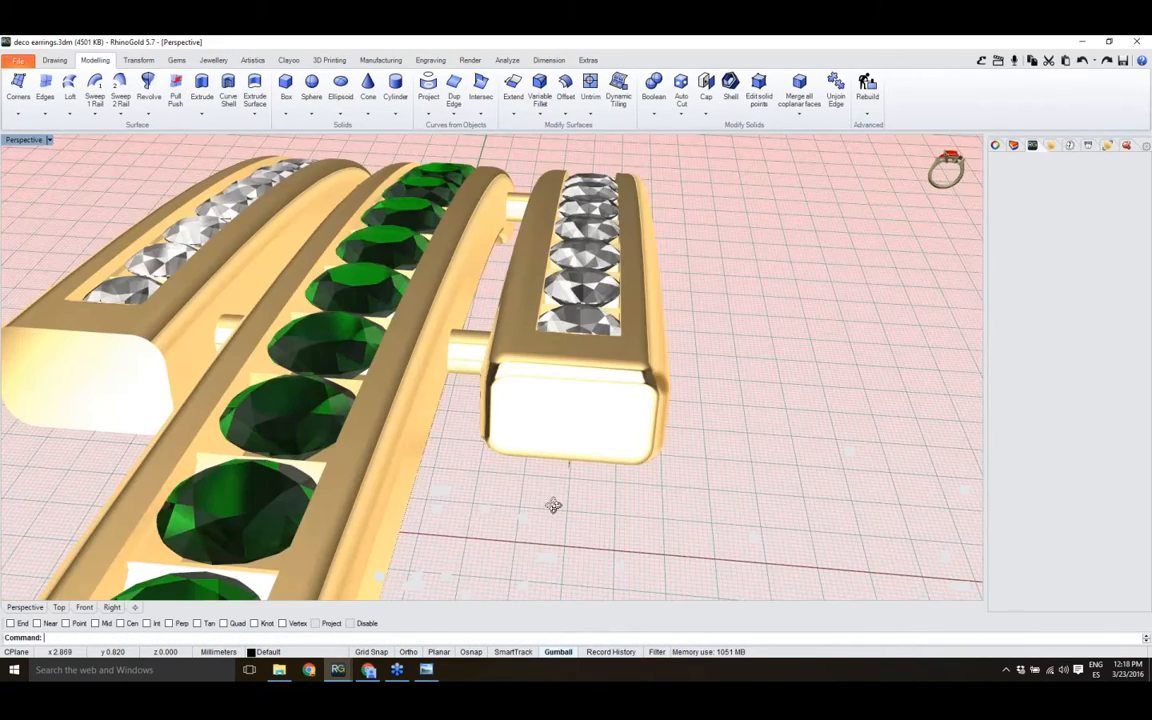
pyautogui.scroll(-5, 645, 440)
pyautogui.moveTo(645, 440); pyautogui.dragTo(500, 400, button='right')
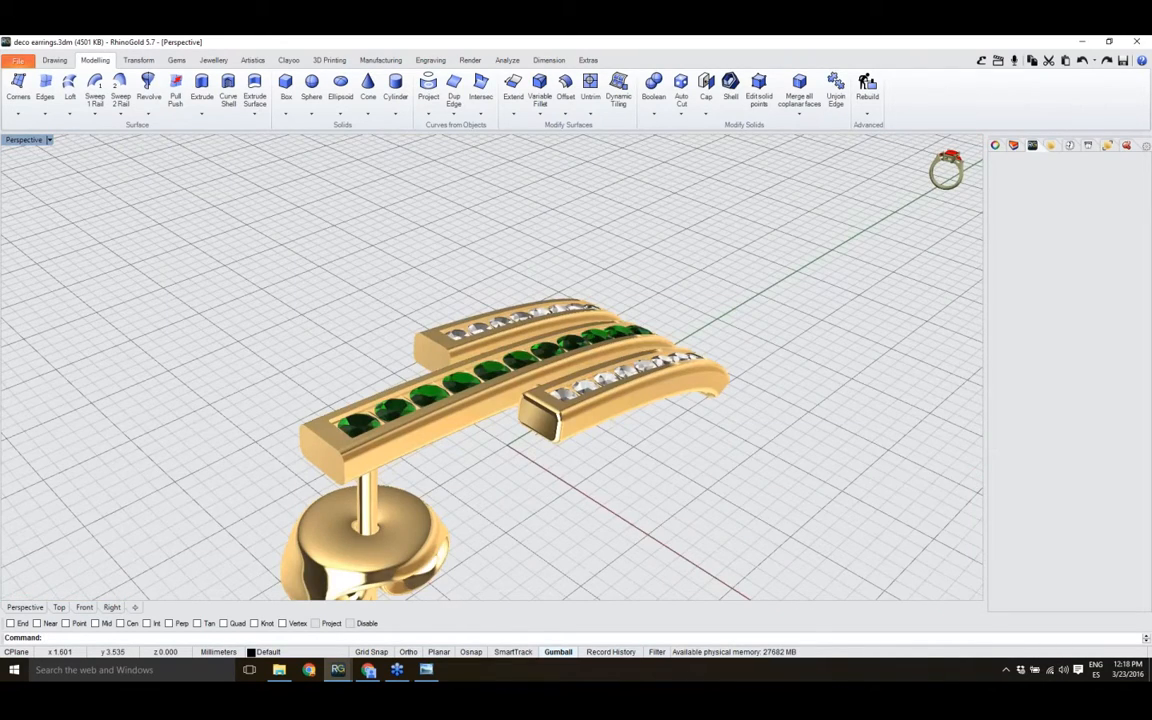
pyautogui.scroll(5, 388, 481)
pyautogui.rightClick(388, 485)
pyautogui.click(206, 638)
pyautogui.click(236, 449)
pyautogui.press('Return')
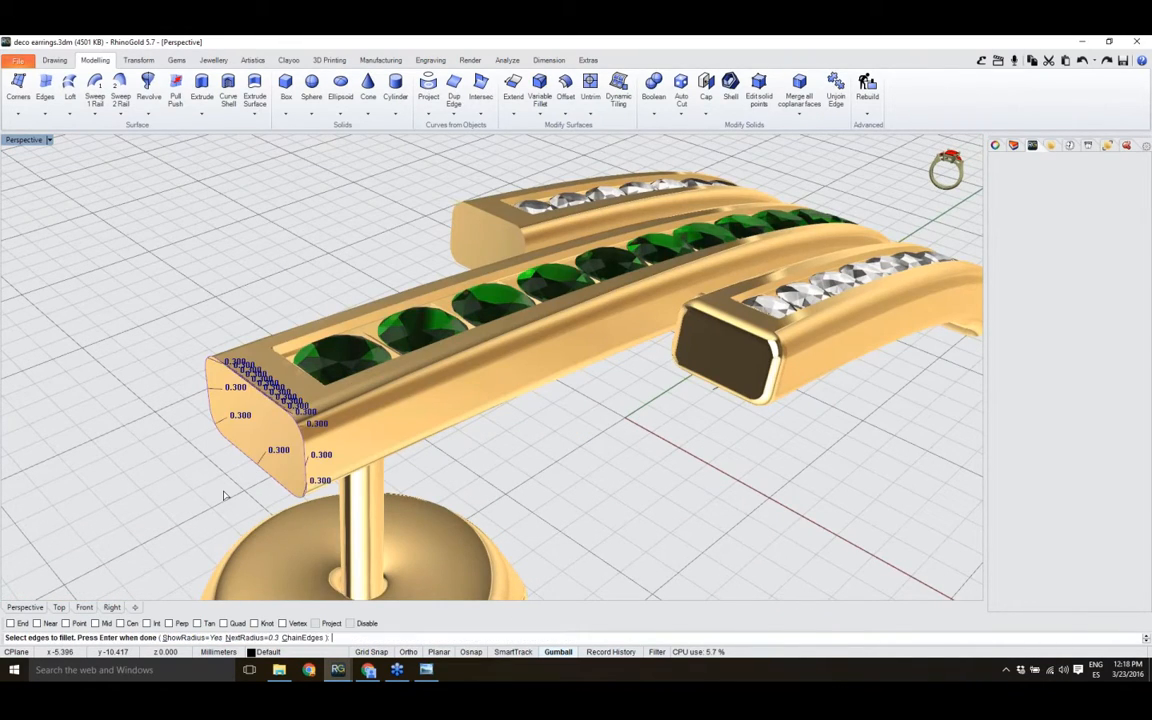
pyautogui.press('Return')
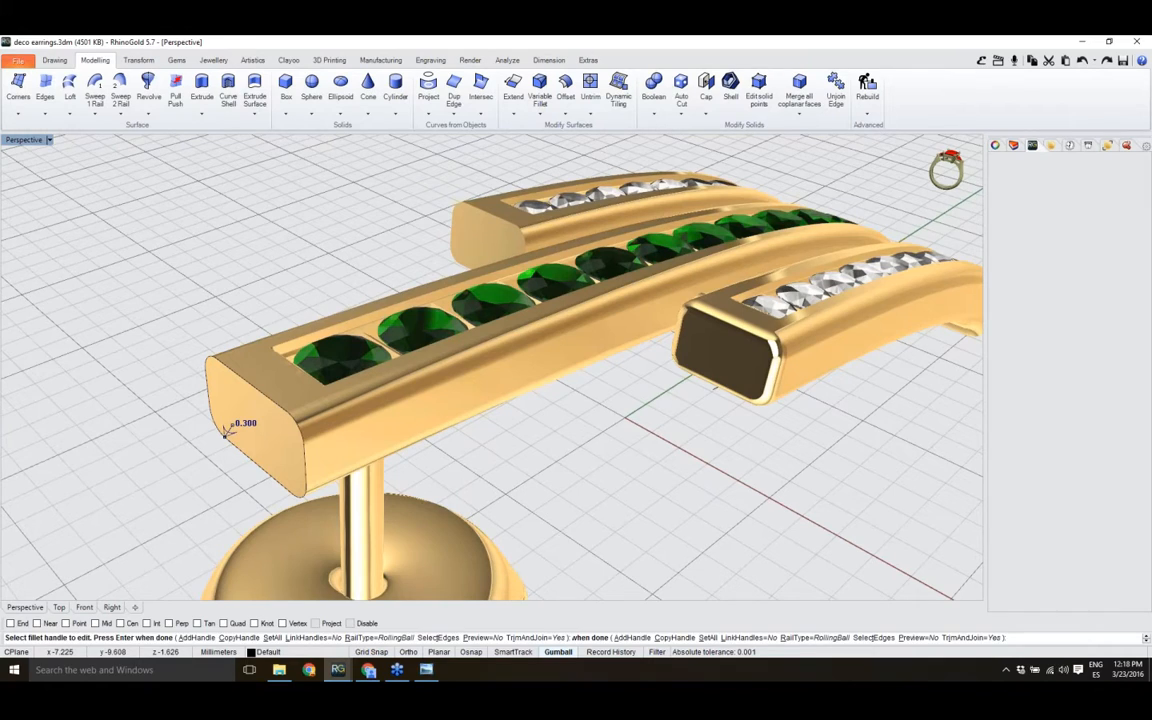
# - Fillet the chained edges around the upper end face of the negative-X short channel with a 0.3 mm radius
pyautogui.moveTo(222, 492); pyautogui.dragTo(400, 482, button='right')
pyautogui.click(538, 90)
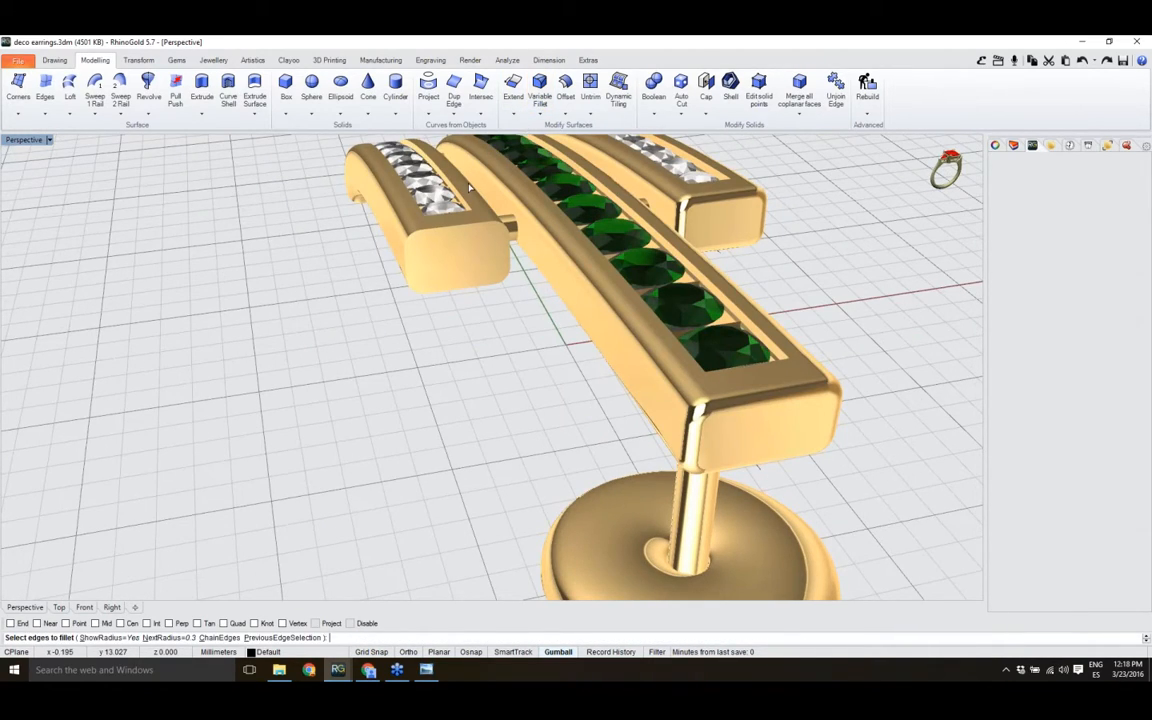
pyautogui.scroll(3, 470, 210)
pyautogui.scroll(2, 470, 232)
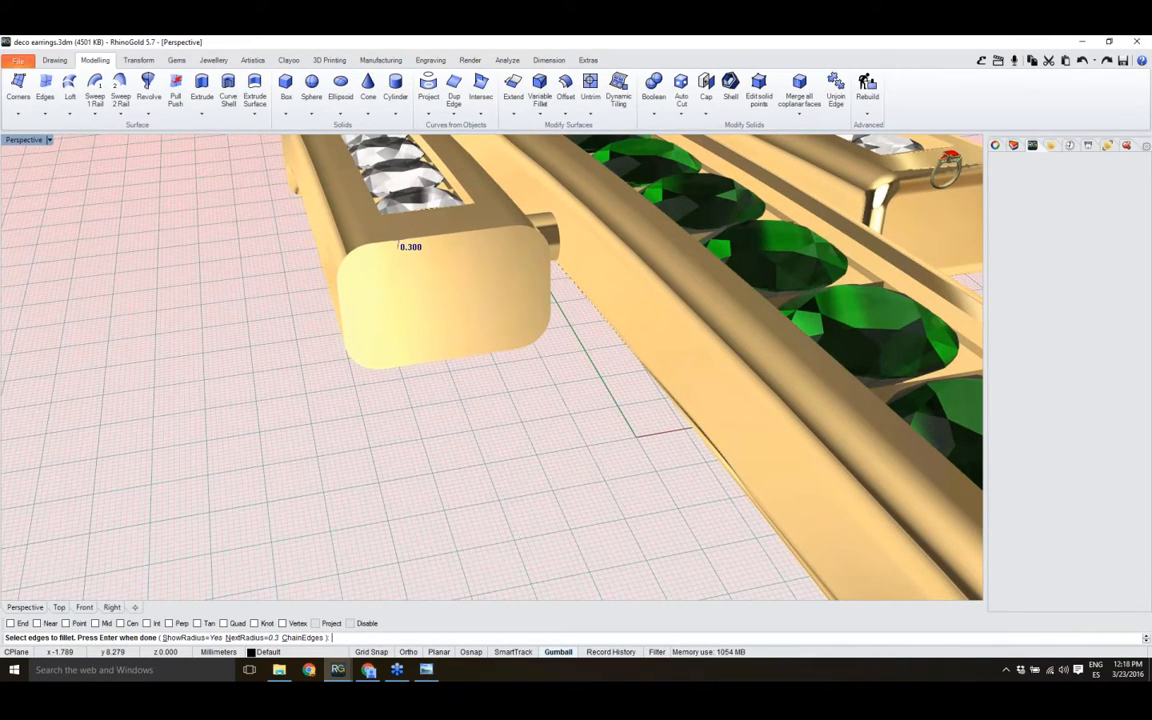
pyautogui.moveTo(450, 232); pyautogui.dragTo(463, 268, button='right')
pyautogui.scroll(5, 463, 268)
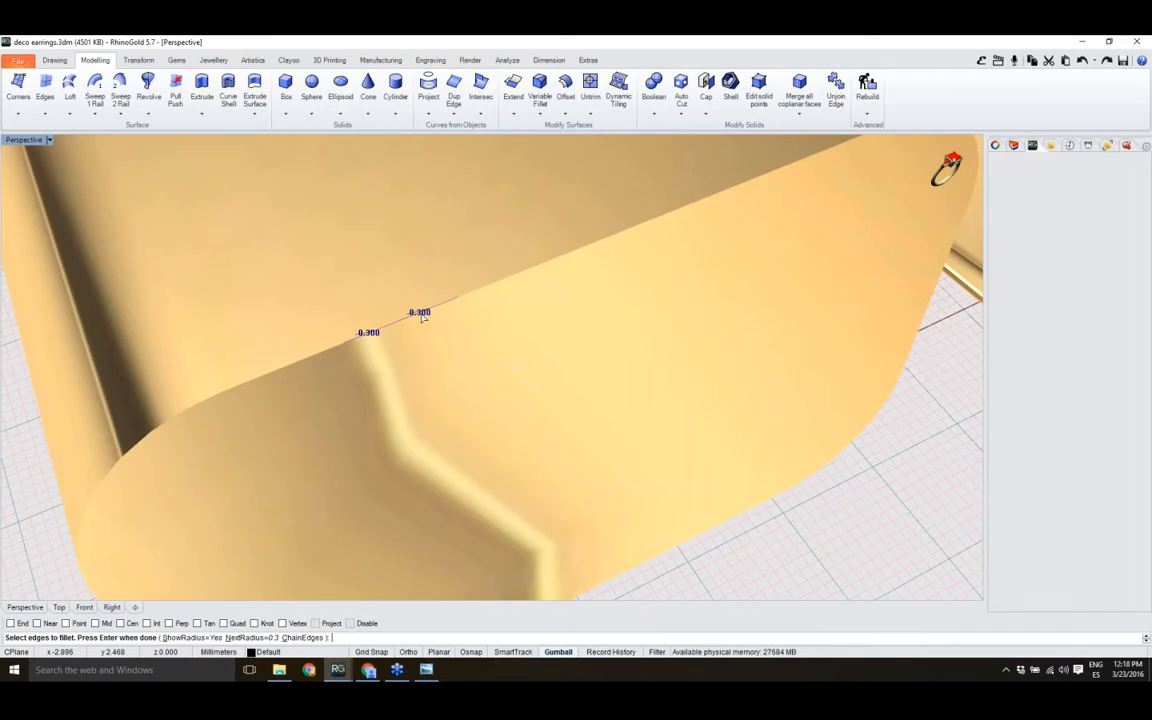
pyautogui.scroll(-4, 431, 312)
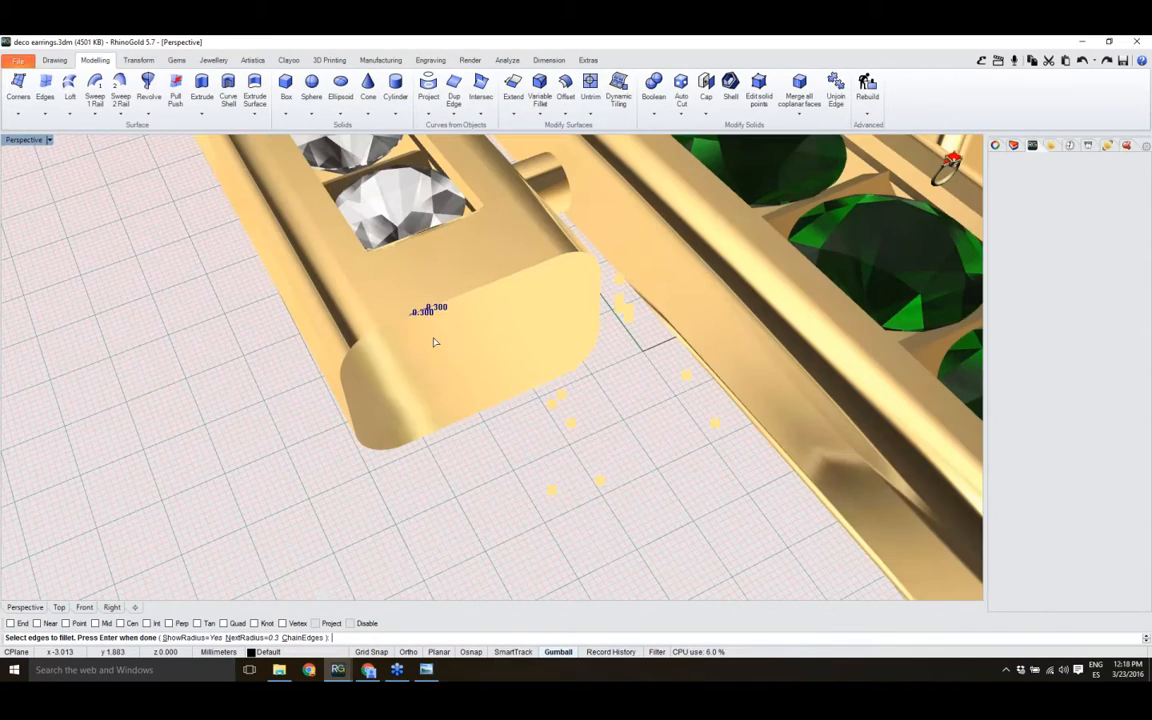
pyautogui.moveTo(433, 342); pyautogui.dragTo(415, 310, button='right')
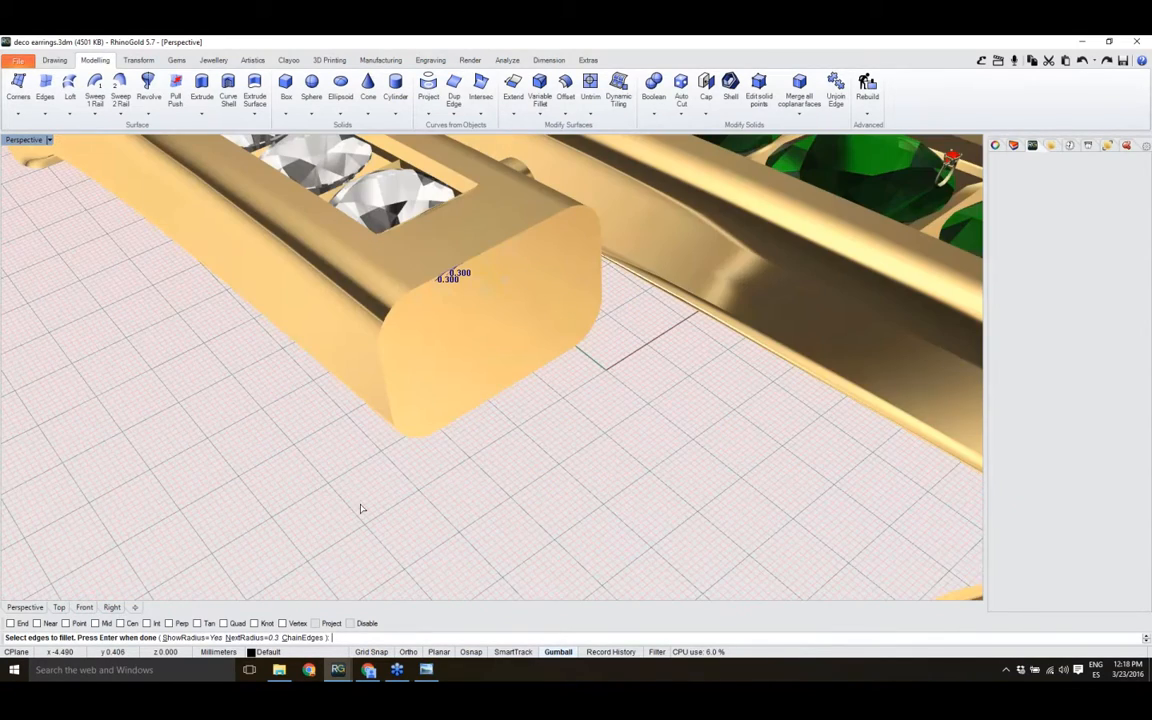
pyautogui.click(299, 638)
pyautogui.click(455, 425)
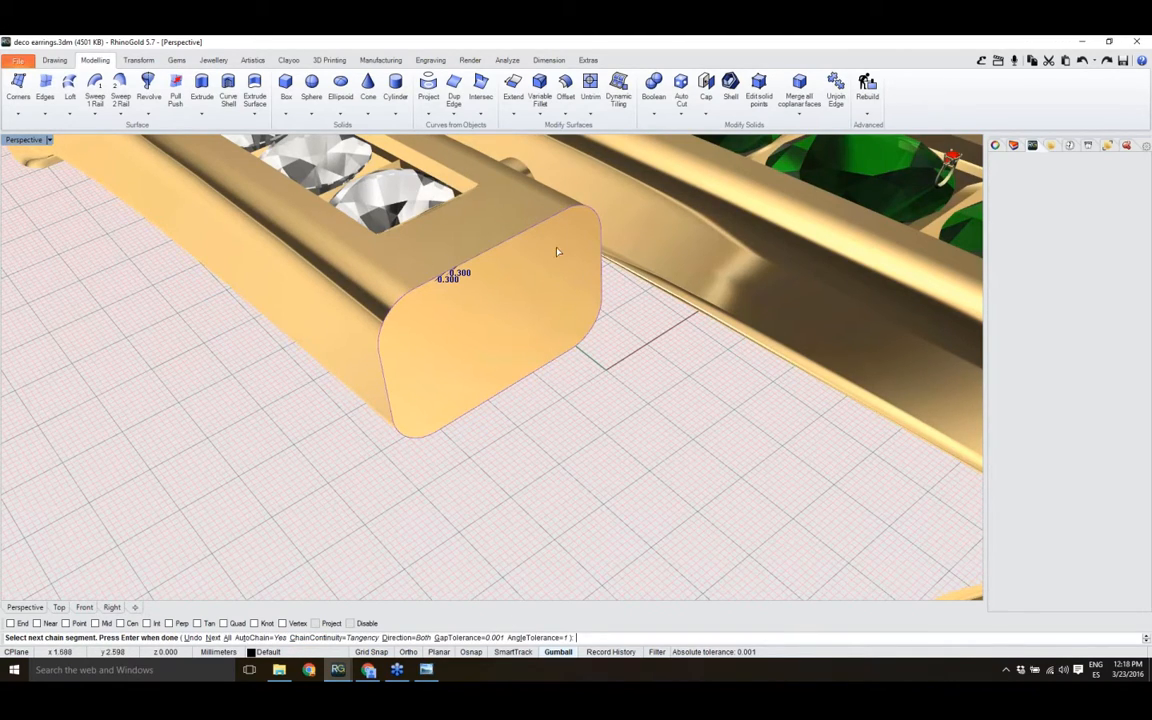
pyautogui.press('Return')
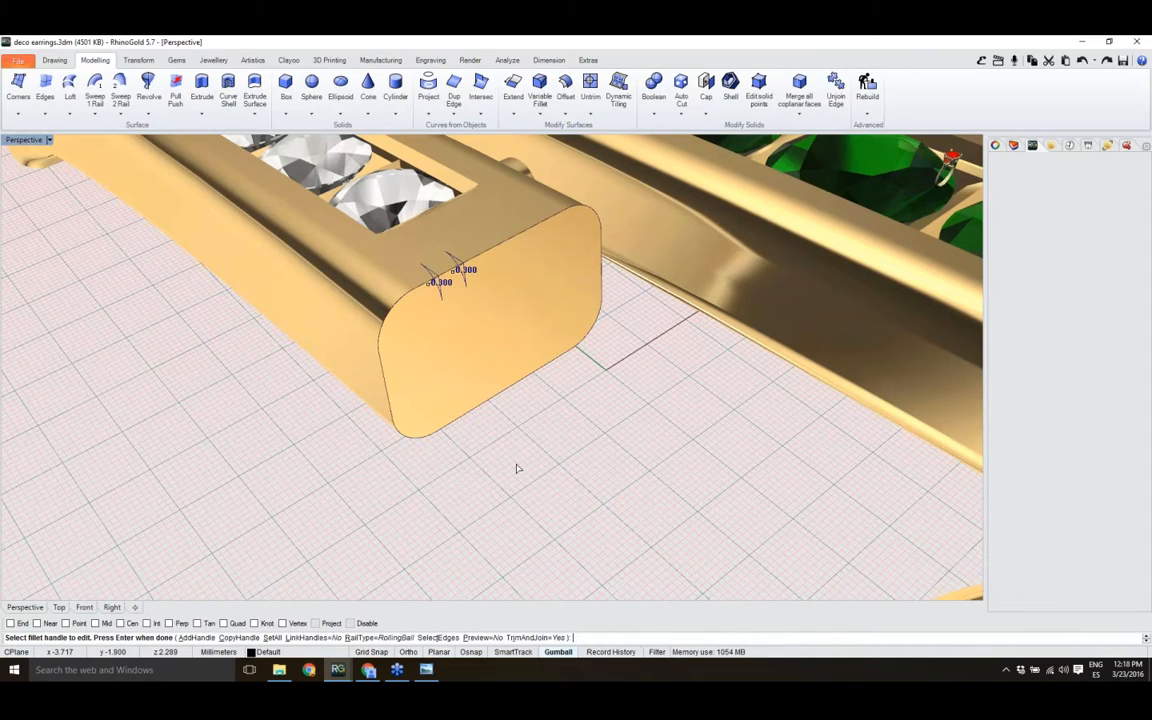
pyautogui.press('Return')
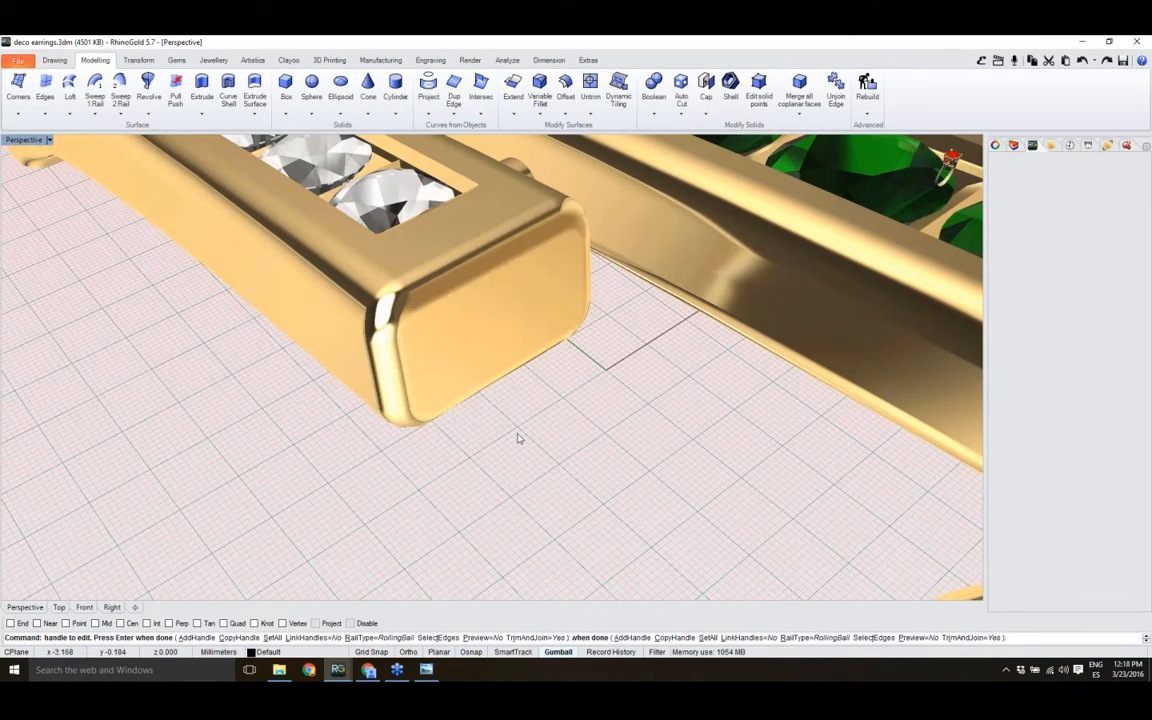
# - Fillet the chained edges around the lower end face of the negative-X short channel with a 0.3 mm radius
pyautogui.moveTo(518, 438); pyautogui.dragTo(460, 522, button='right')
pyautogui.scroll(-7, 518, 471)
pyautogui.scroll(5, 460, 483)
pyautogui.rightClick(460, 522)
pyautogui.click(226, 639)
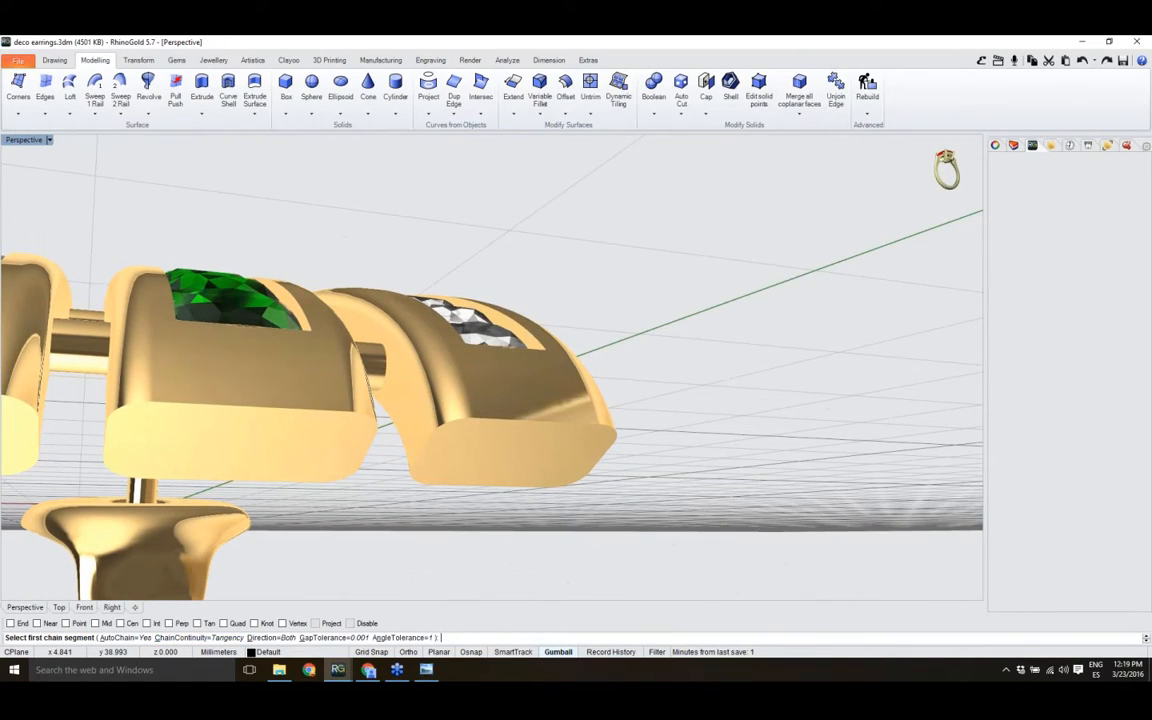
pyautogui.click(496, 482)
pyautogui.press('Return')
pyautogui.press('Return')
pyautogui.press('Return')
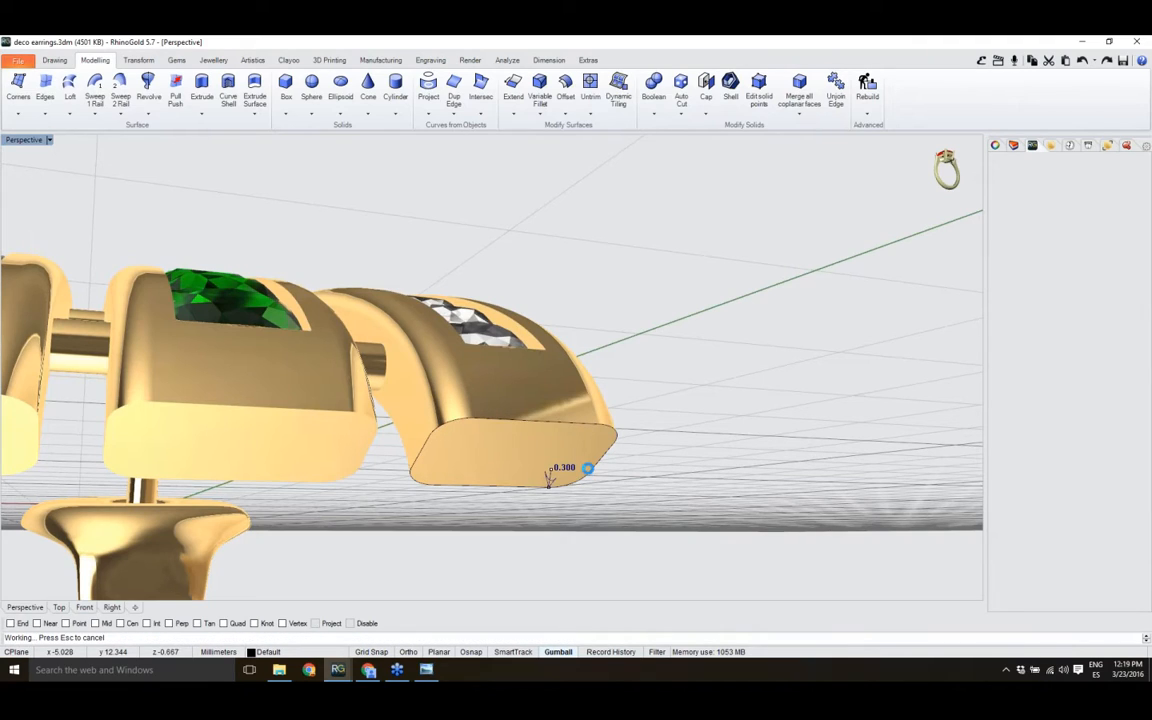
# - Fillet the chained edges around the lower end face of the long green-gem channel with a 0.3 mm radius
pyautogui.moveTo(560, 497); pyautogui.dragTo(432, 522, button='right')
pyautogui.scroll(4, 300, 492)
pyautogui.rightClick(383, 532)
pyautogui.click(222, 636)
pyautogui.click(344, 494)
pyautogui.rightClick(404, 532)
pyautogui.rightClick(404, 532)
pyautogui.rightClick(461, 530)
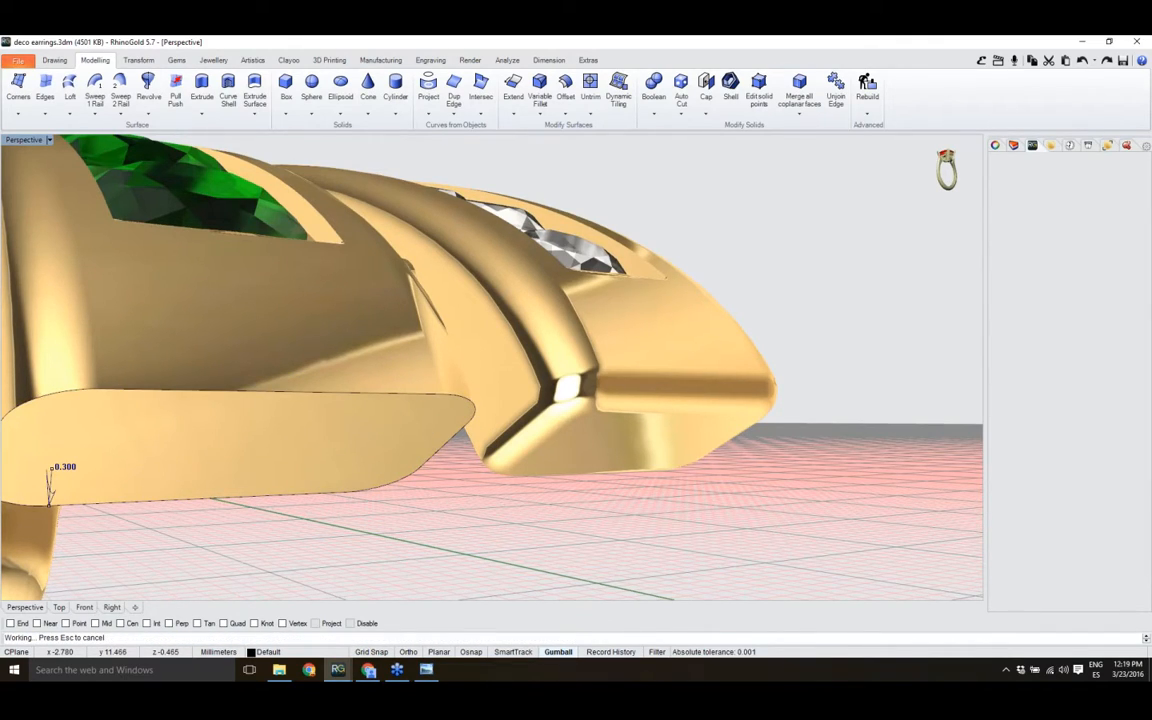
# - Fillet the chained edges around the lower end face of the positive-X short channel with a 0.3 mm radius
pyautogui.scroll(-10, 380, 492)
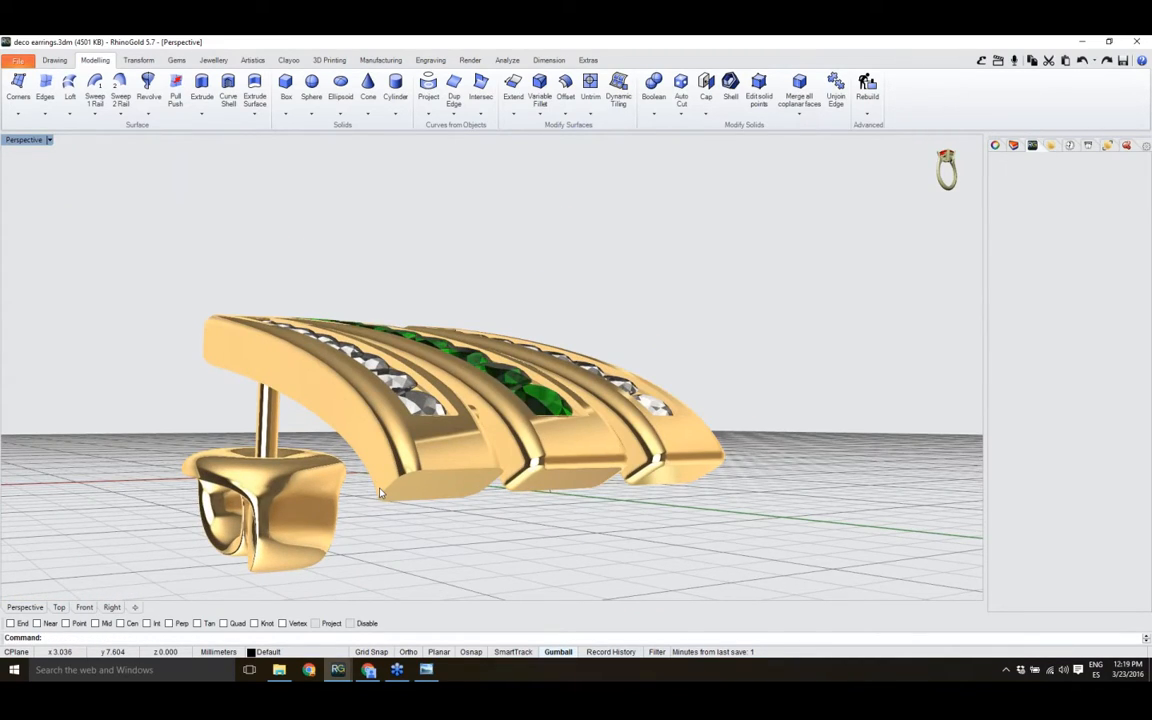
pyautogui.scroll(8, 380, 492)
pyautogui.rightClick(386, 557)
pyautogui.click(454, 532)
pyautogui.press('Return')
pyautogui.press('Return')
pyautogui.press('Return')
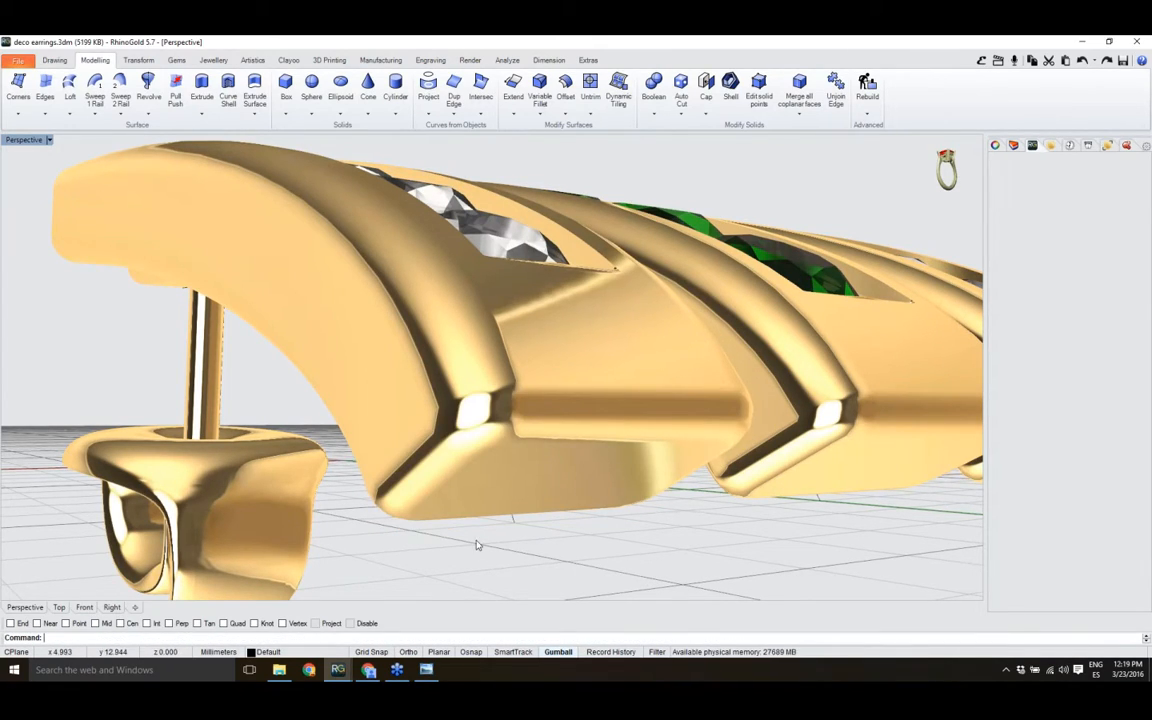
# - Examine the rounded channels, gems and post of the earring from several angles and distances in the Perspective view
pyautogui.scroll(-10, 476, 514)
pyautogui.moveTo(555, 434); pyautogui.dragTo(556, 524, button='right')
pyautogui.scroll(-3, 557, 520)
pyautogui.scroll(2, 571, 491)
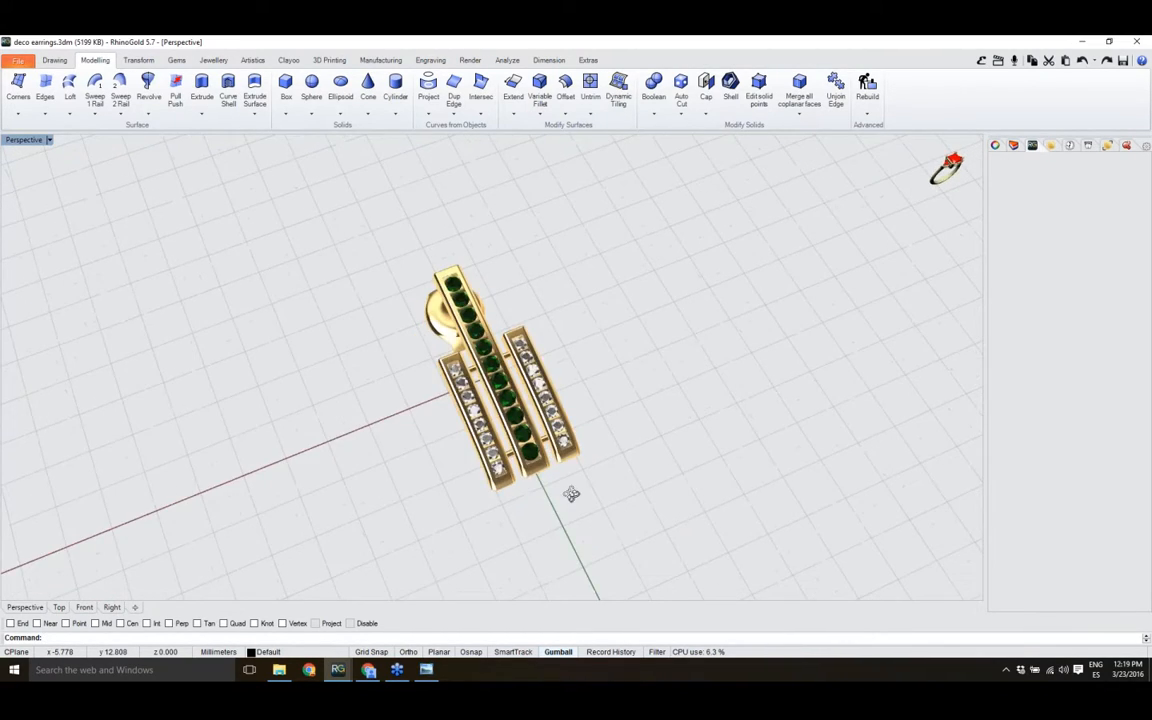
pyautogui.scroll(3, 481, 428)
pyautogui.moveTo(481, 428); pyautogui.dragTo(530, 320, button='right')
pyautogui.moveTo(517, 412); pyautogui.dragTo(490, 450, button='right')
pyautogui.scroll(3, 551, 427)
pyautogui.scroll(-2, 490, 432)
pyautogui.scroll(-4, 480, 270)
pyautogui.scroll(3, 490, 450)
pyautogui.scroll(4, 476, 449)
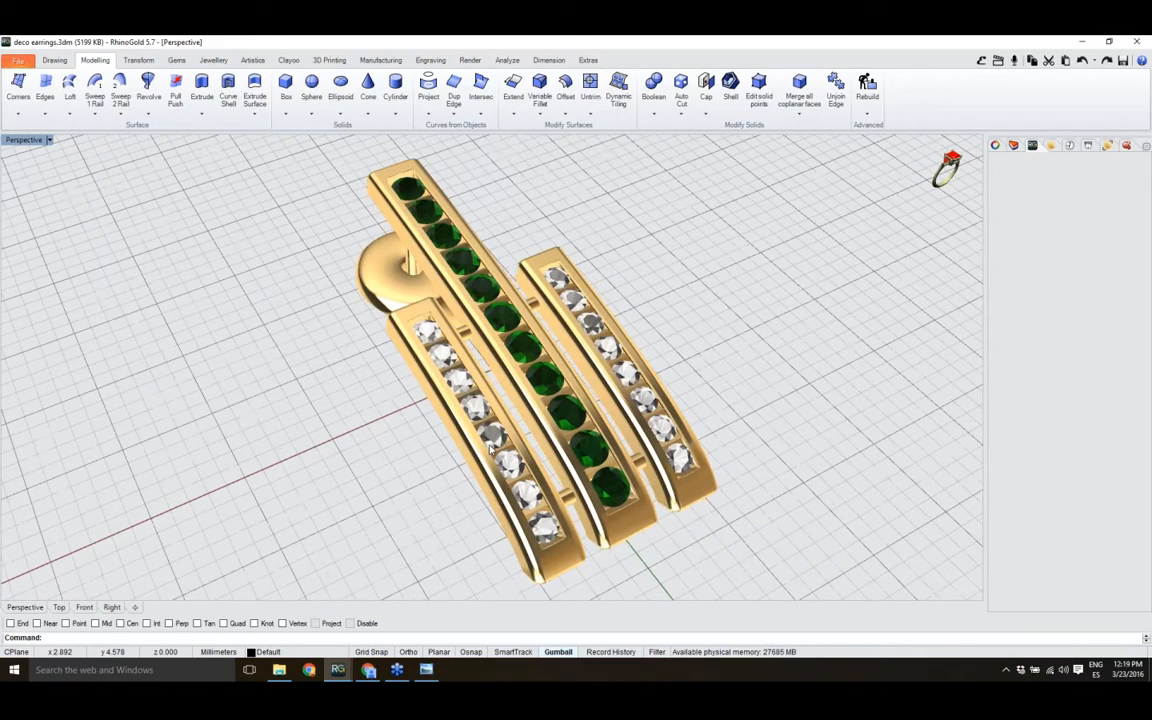
pyautogui.scroll(-3, 476, 449)
pyautogui.moveTo(486, 435)
pyautogui.mouseDown(button='right')
pyautogui.moveTo(515, 470)
pyautogui.moveTo(500, 450)
pyautogui.mouseUp(button='right')
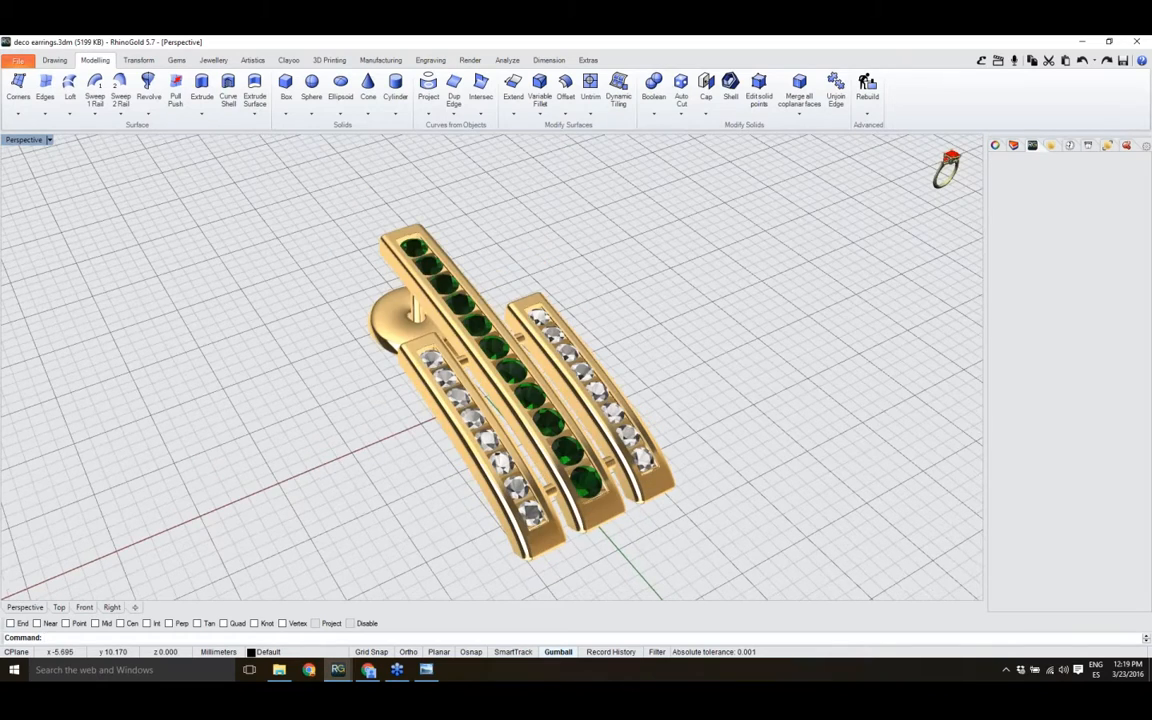
pyautogui.scroll(3, 620, 445)
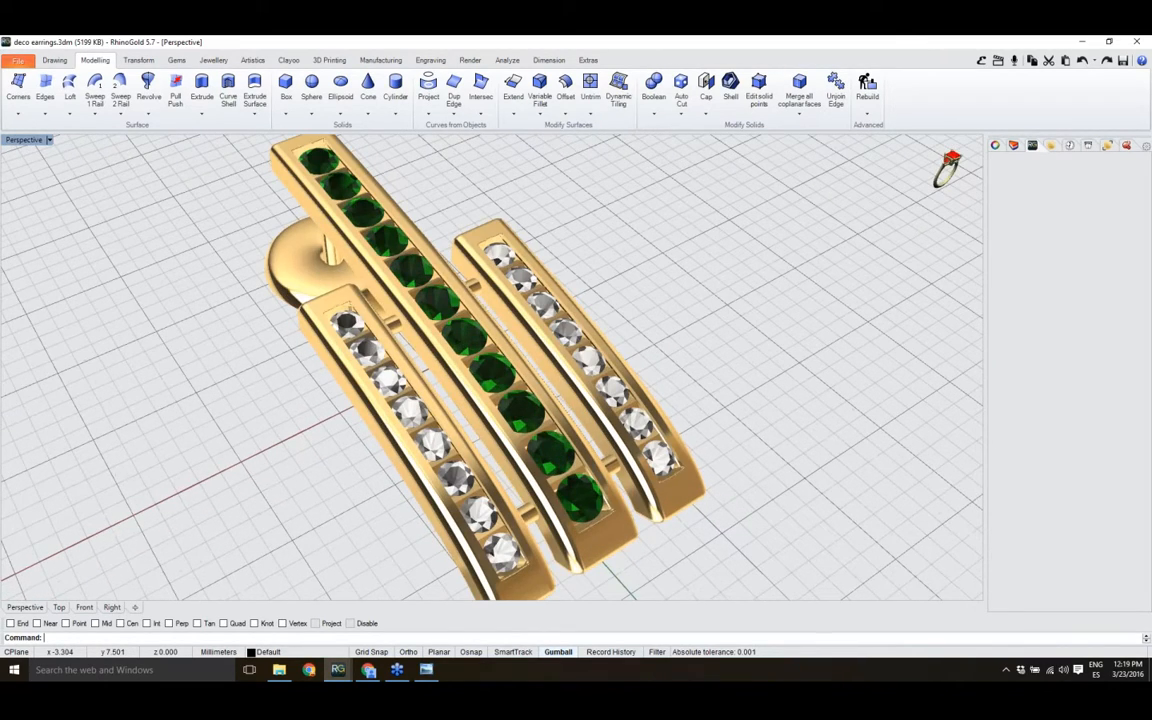
pyautogui.keyDown('shift'); pyautogui.moveTo(612, 446); pyautogui.dragTo(609, 418, button='right'); pyautogui.keyUp('shift')
pyautogui.scroll(-2, 510, 425)
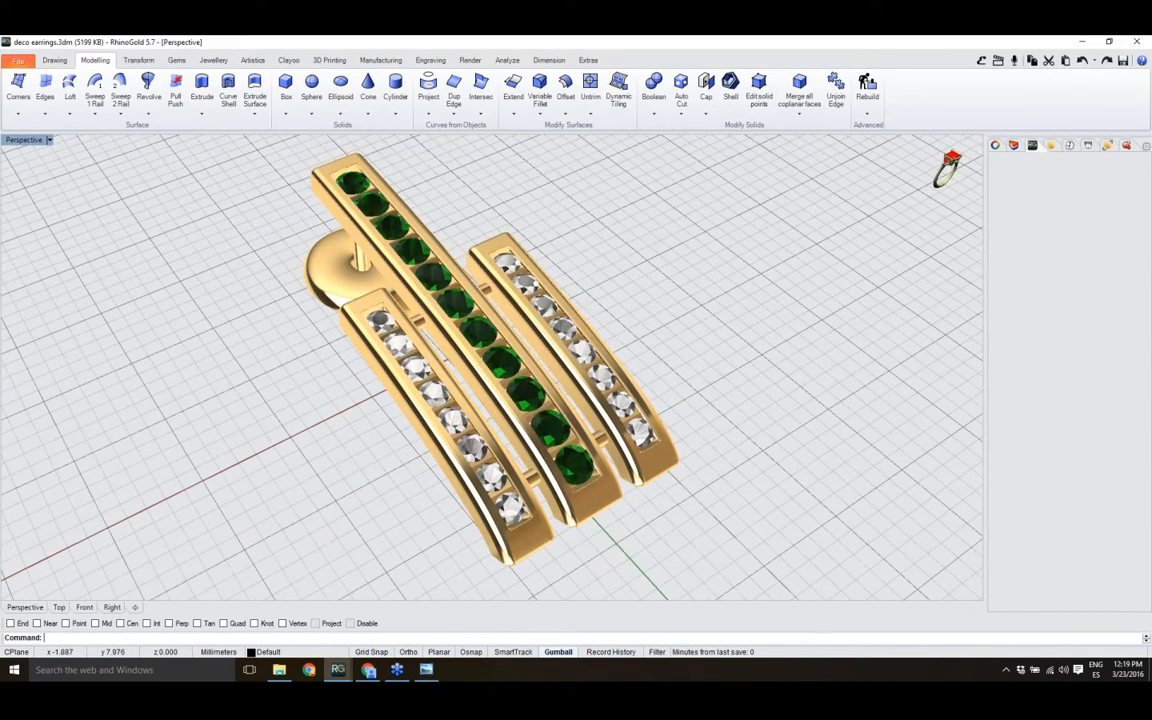
pyautogui.scroll(-1, 556, 459)
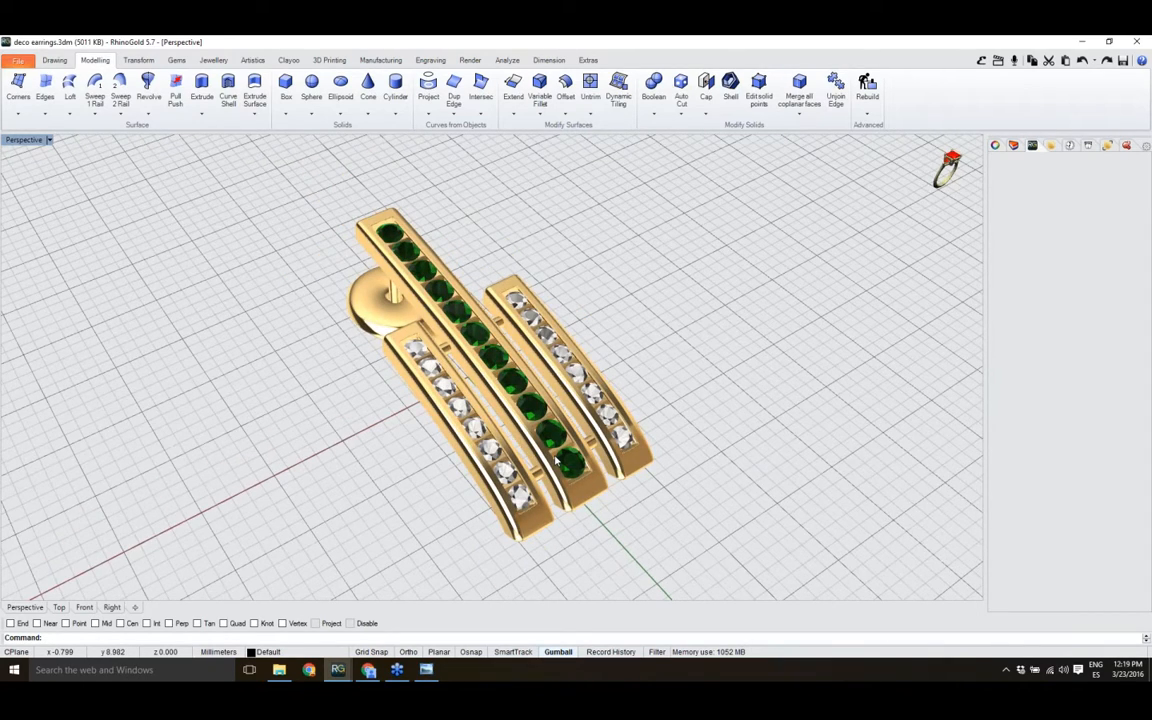
# - Copy the whole earring with its gems and post along the negative X direction to place a second, separate earring beside it
pyautogui.scroll(-1, 556, 459)
pyautogui.moveTo(290, 226); pyautogui.dragTo(705, 566)
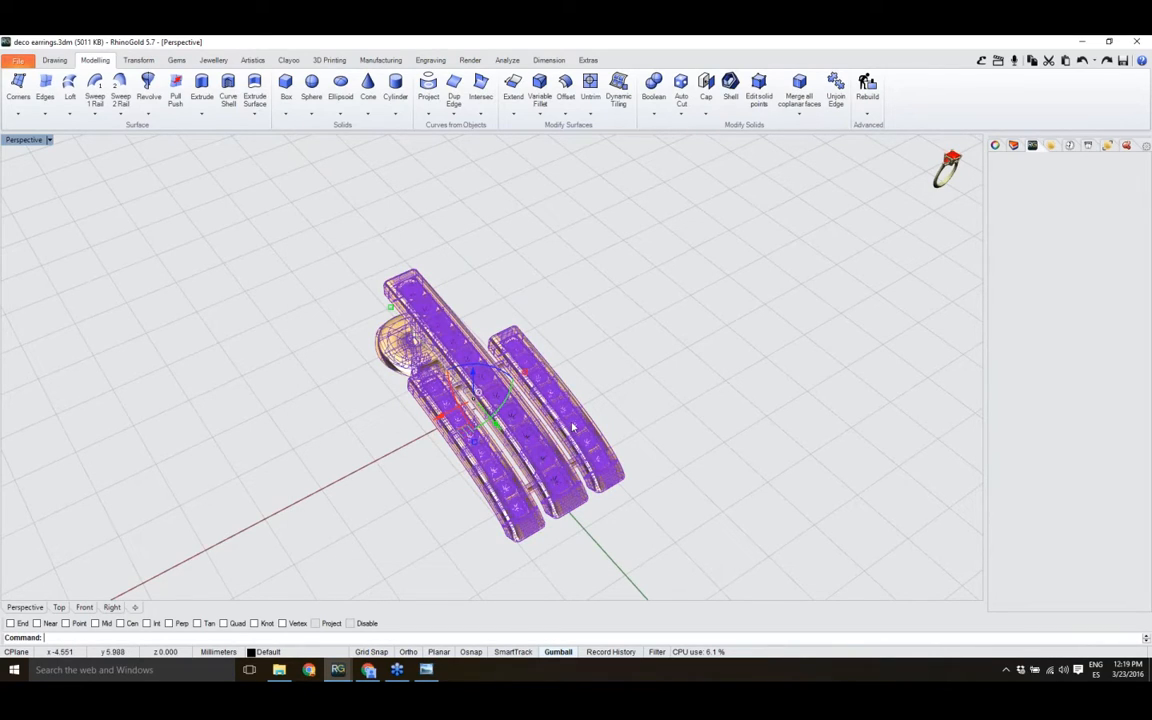
pyautogui.keyDown('shift'); pyautogui.moveTo(573, 414); pyautogui.dragTo(476, 445, button='right'); pyautogui.keyUp('shift')
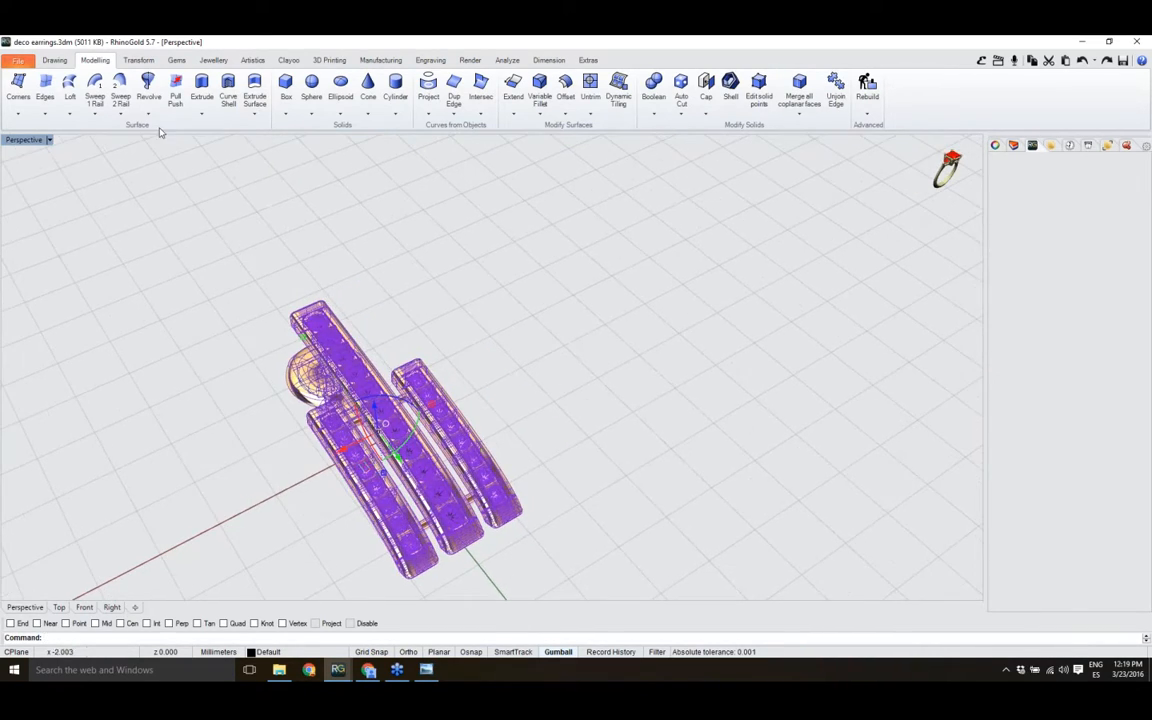
pyautogui.click(138, 60)
pyautogui.click(41, 92)
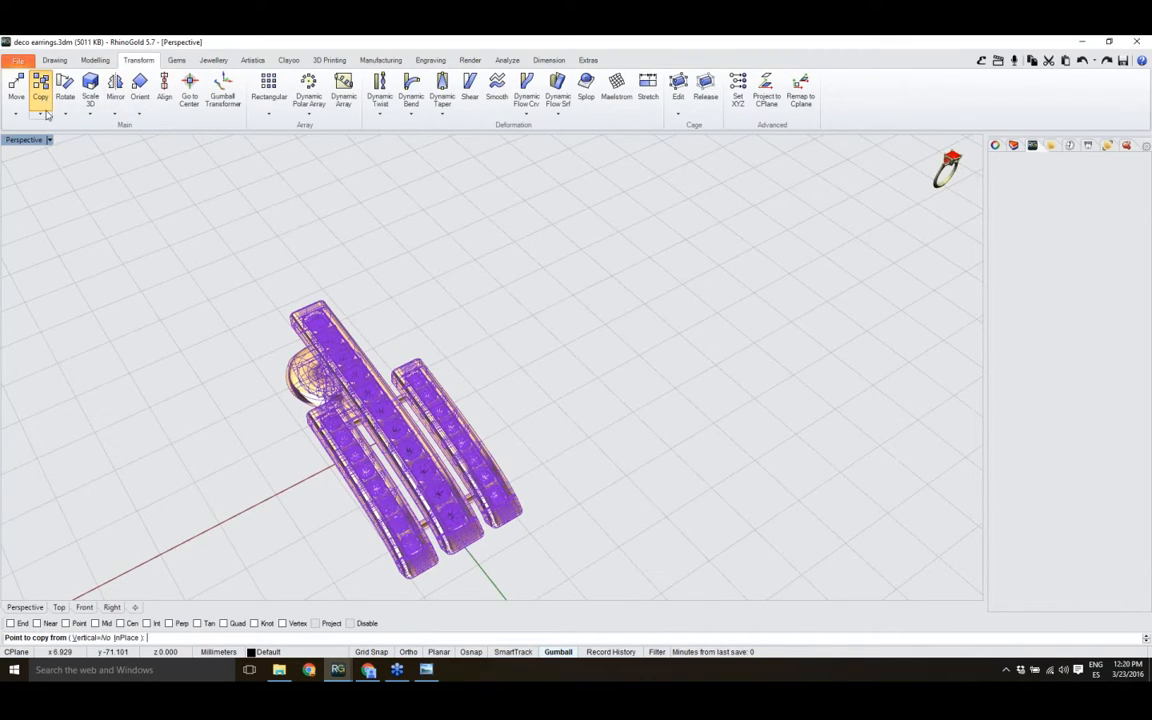
pyautogui.click(208, 446)
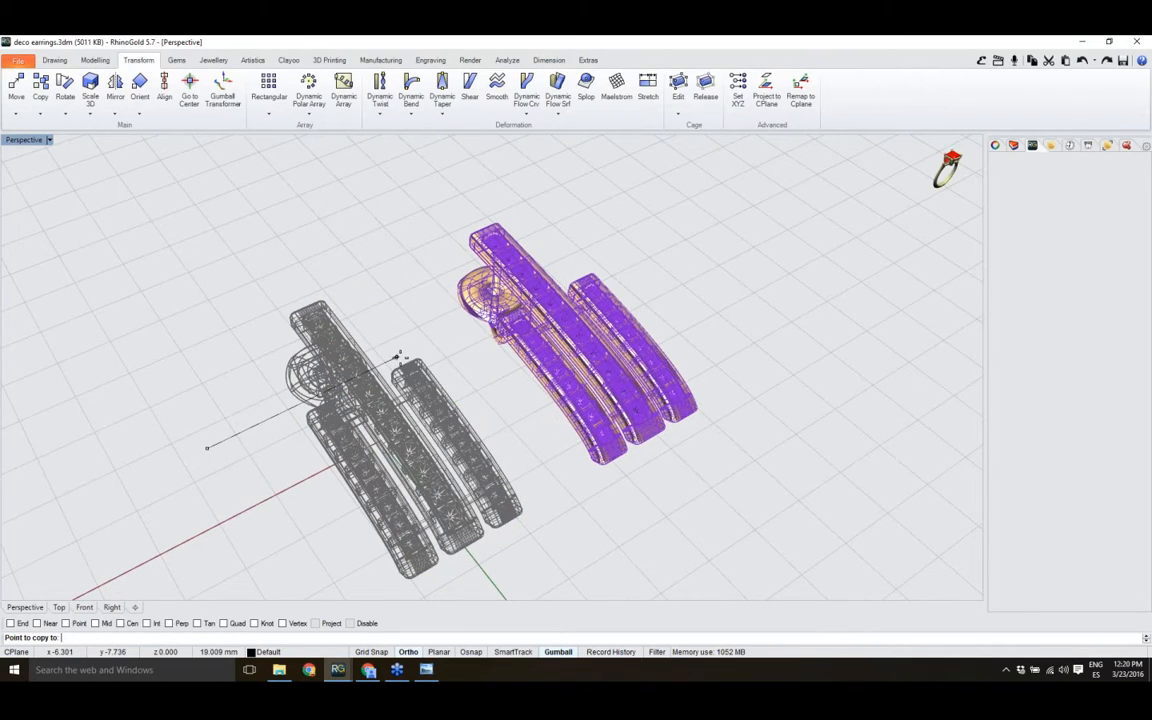
pyautogui.click(416, 347)
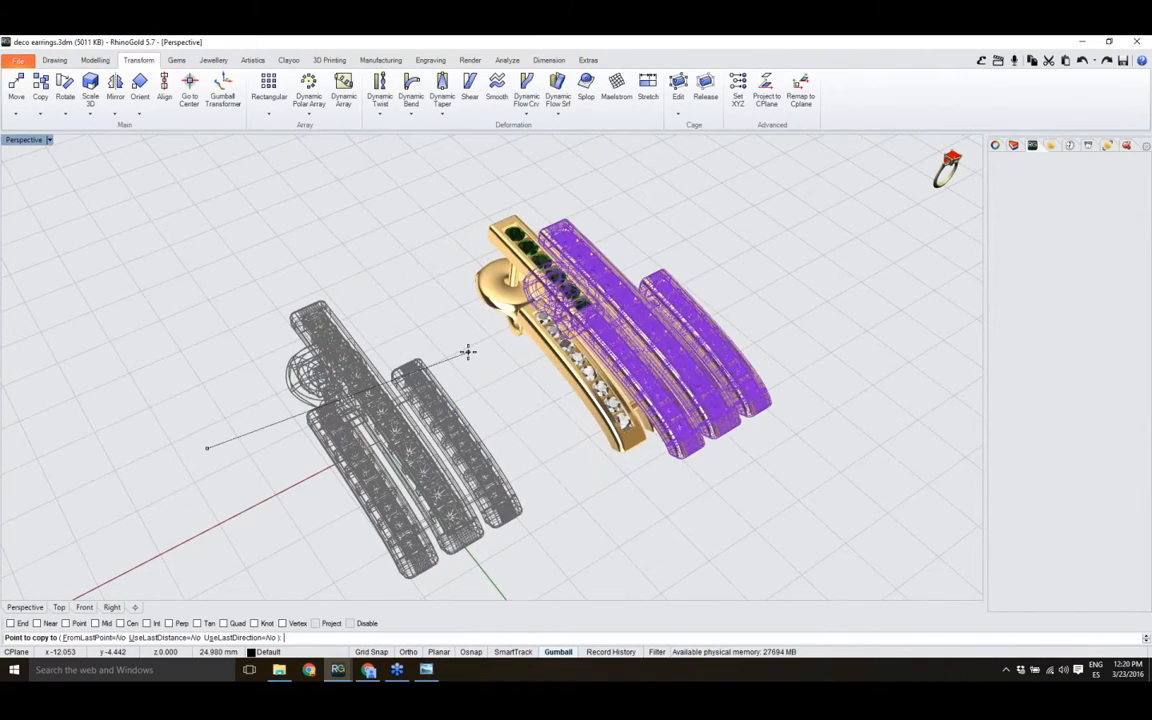
pyautogui.press('Return')
pyautogui.press('Escape')
# - Tilt both earrings slightly clockwise in the Right view, lowering their curved lower ends, and clear the selection
pyautogui.moveTo(530, 432); pyautogui.dragTo(580, 392, button='right')
pyautogui.click(111, 607)
pyautogui.scroll(-5, 447, 501)
pyautogui.moveTo(178, 298); pyautogui.dragTo(740, 558)
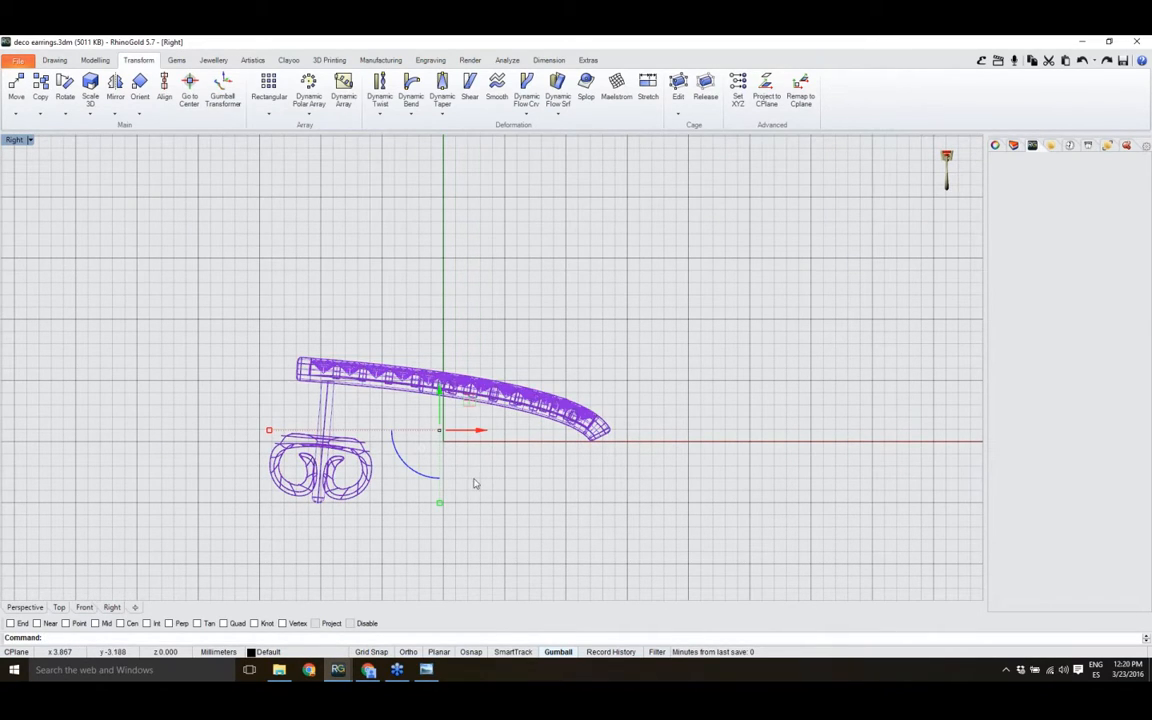
pyautogui.moveTo(404, 465); pyautogui.dragTo(409, 471)
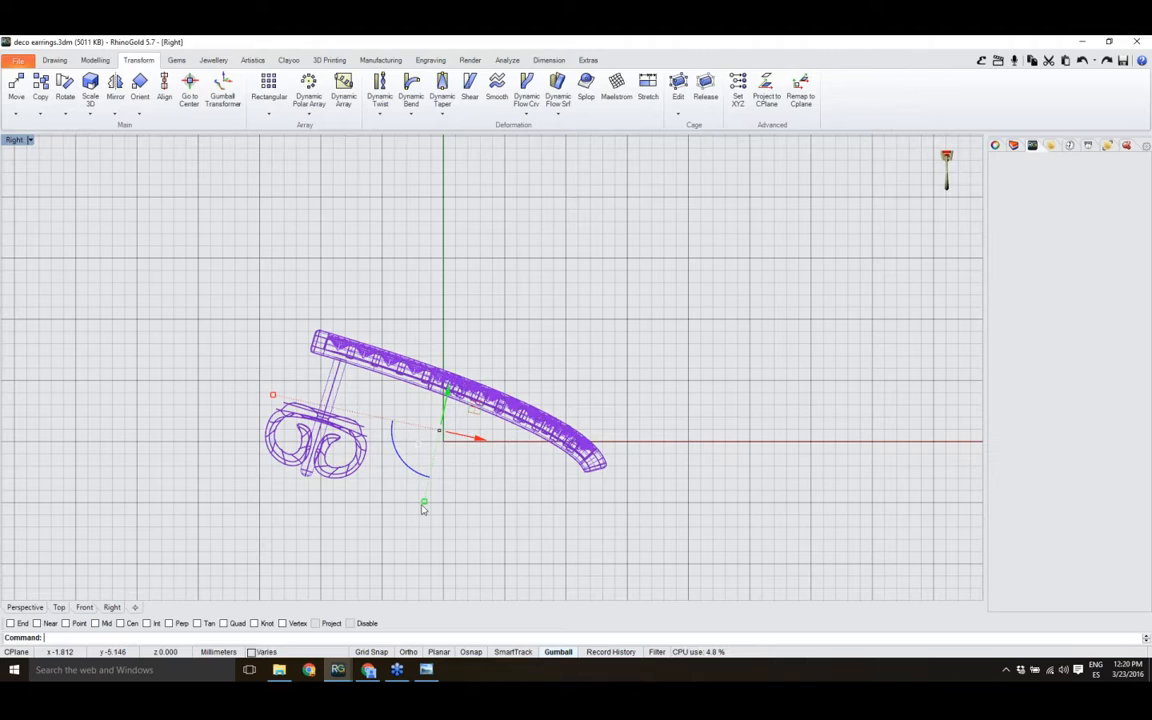
pyautogui.click(424, 502)
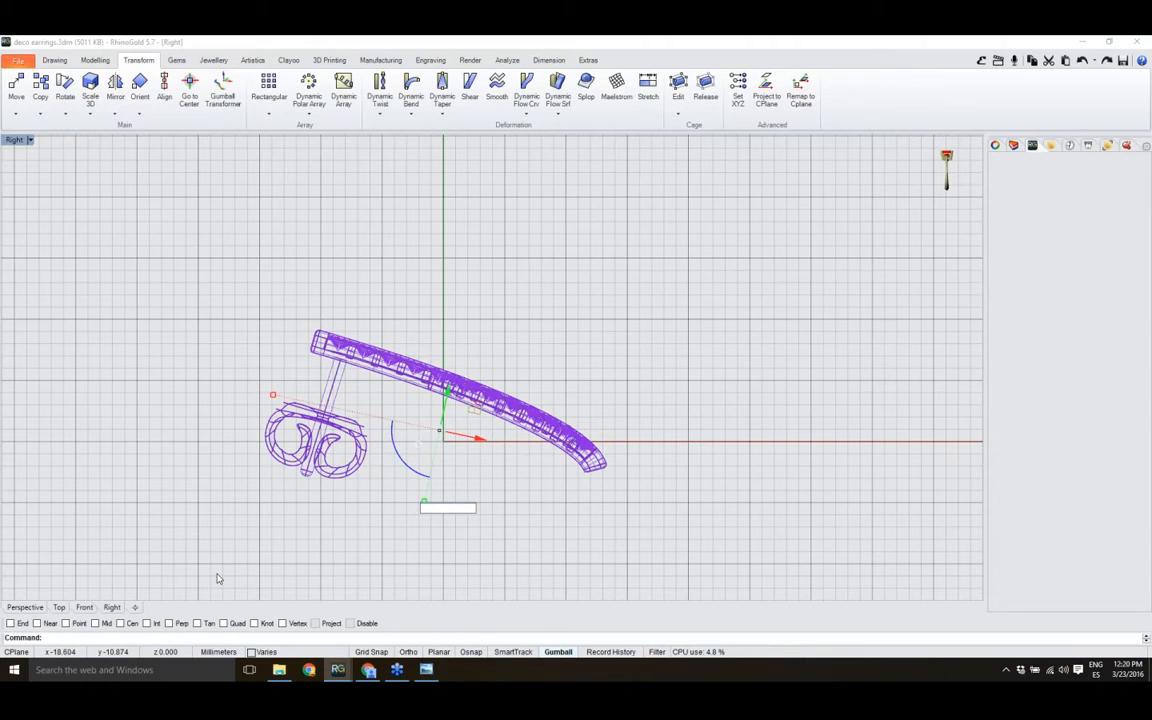
pyautogui.press('Escape')
pyautogui.press('Escape')
# - Examine the tilted pair of earrings in the rendered Perspective view
pyautogui.click(38, 608)
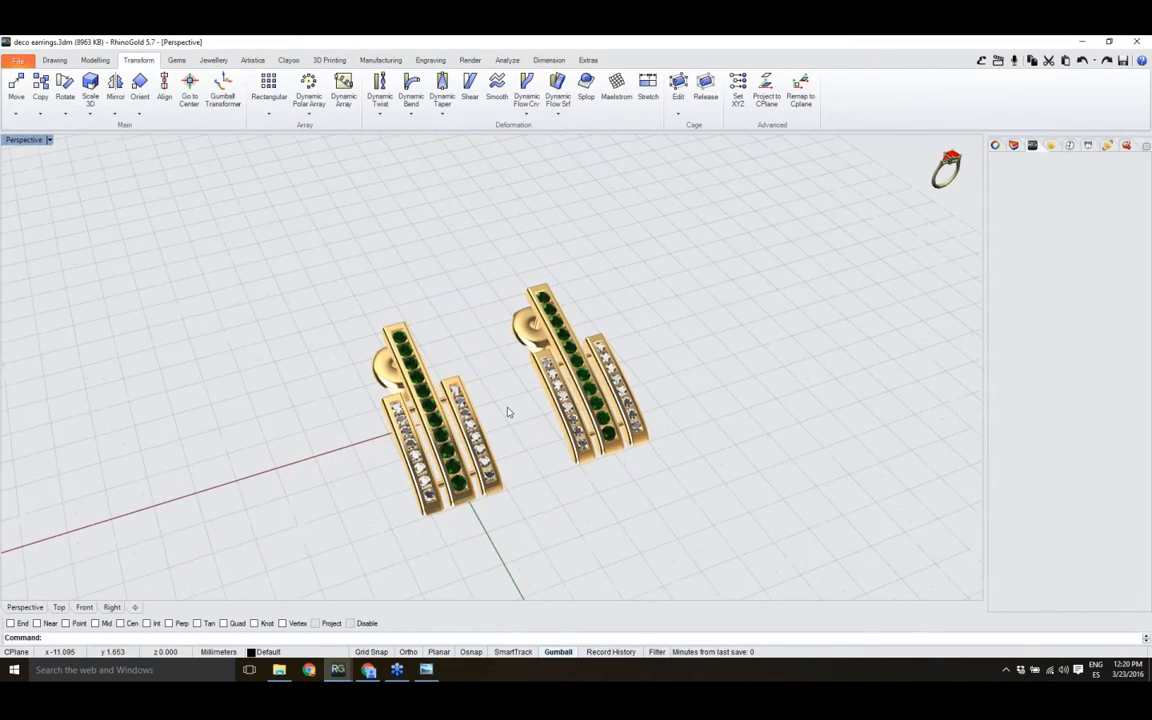
pyautogui.keyDown('shift'); pyautogui.moveTo(265, 425); pyautogui.dragTo(279, 403, button='right'); pyautogui.keyUp('shift')
pyautogui.scroll(-2, 511, 420)
pyautogui.moveTo(511, 424)
pyautogui.mouseDown(button='right')
pyautogui.moveTo(527, 420)
pyautogui.moveTo(510, 426)
pyautogui.mouseUp(button='right')
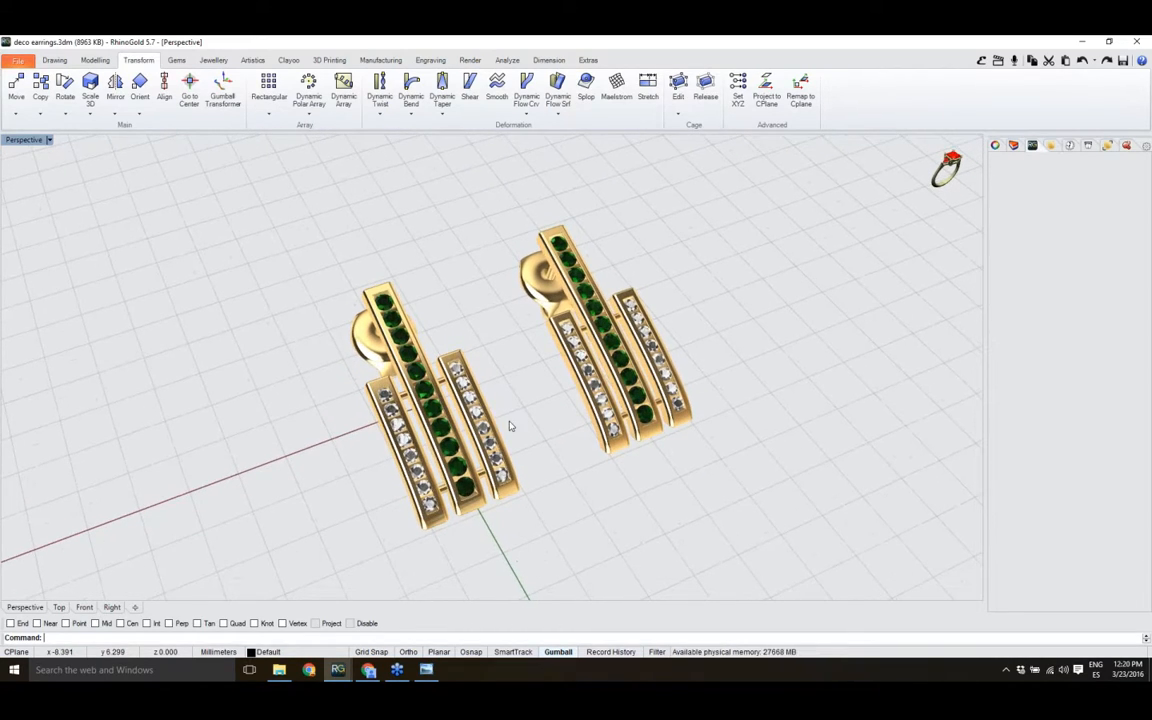
pyautogui.scroll(3, 445, 380)
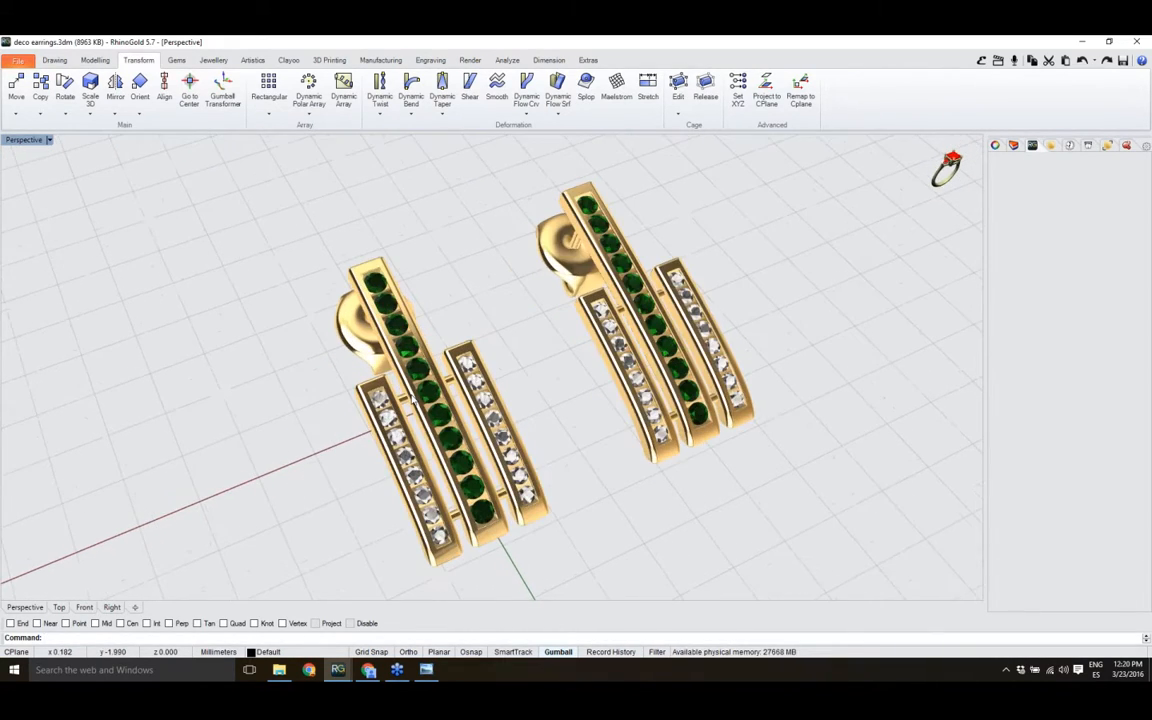
pyautogui.moveTo(470, 400); pyautogui.dragTo(490, 398, button='right')
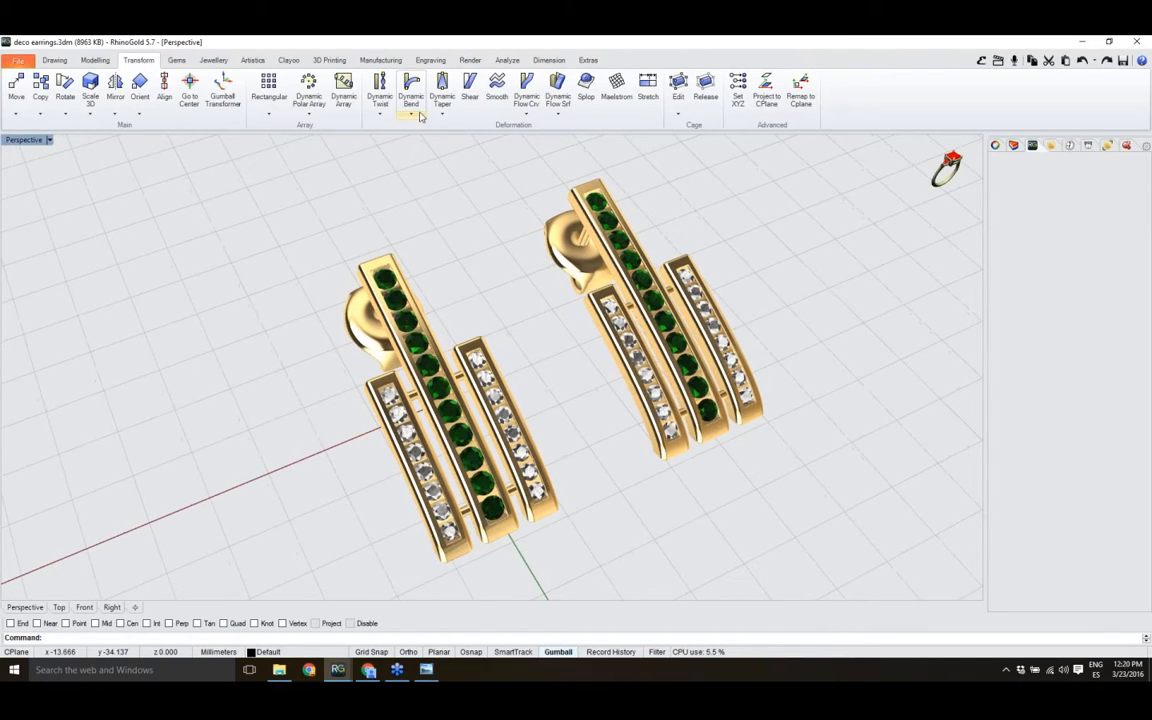
# - Start Render Studio, select all diamonds in the flanking channels by material, and assign them the Diamond render material
pyautogui.click(469, 62)
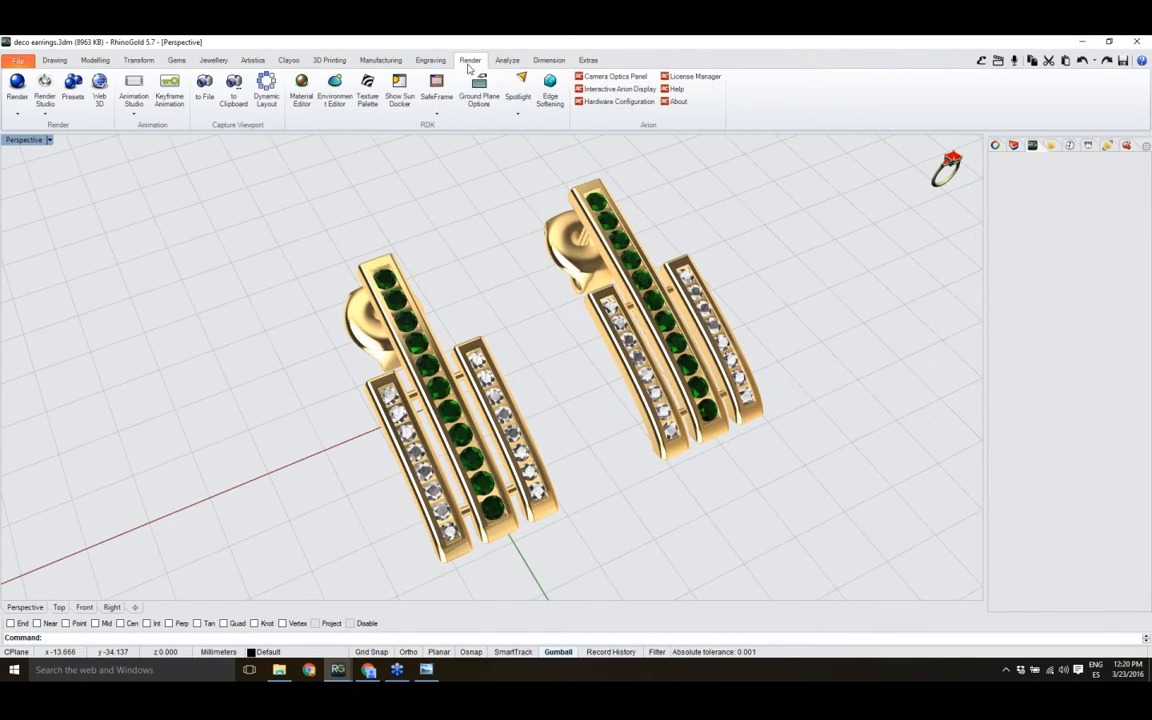
pyautogui.click(44, 96)
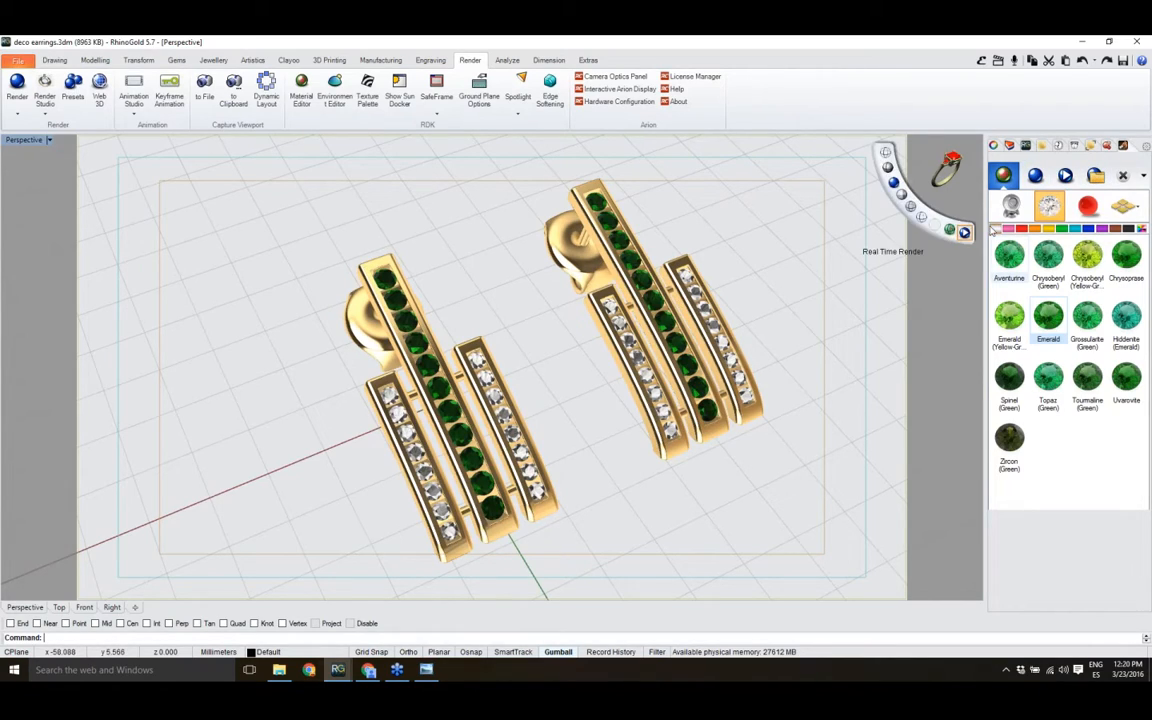
pyautogui.click(1091, 146)
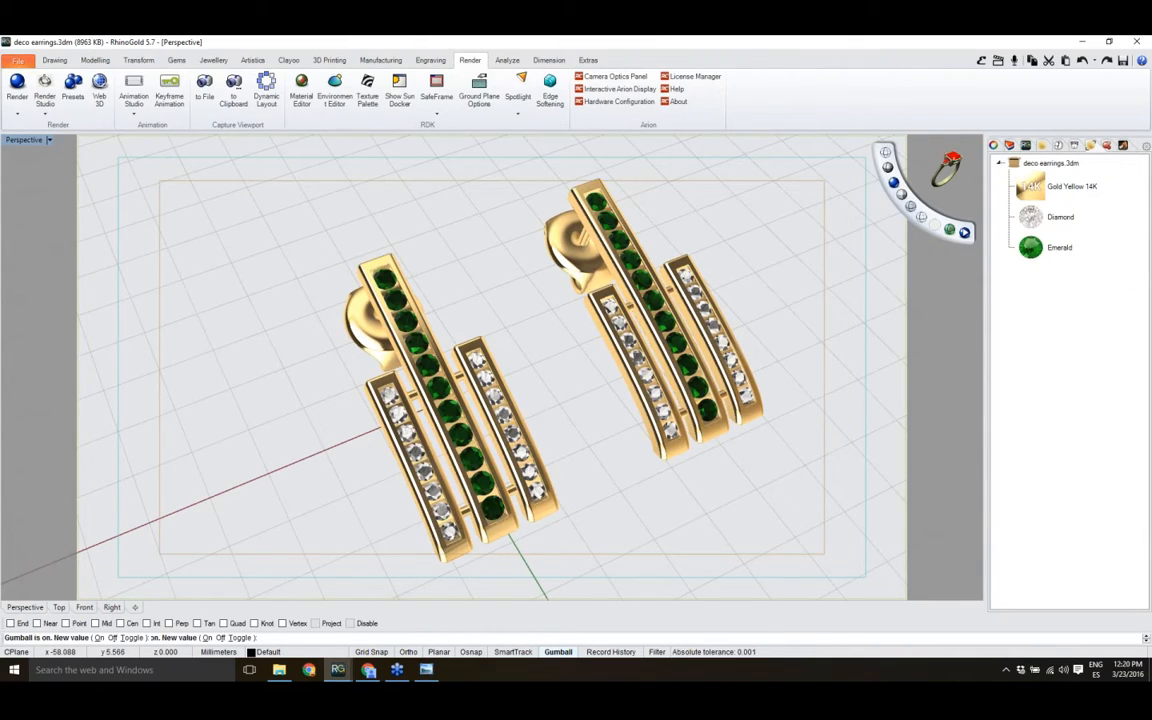
pyautogui.click(1030, 218)
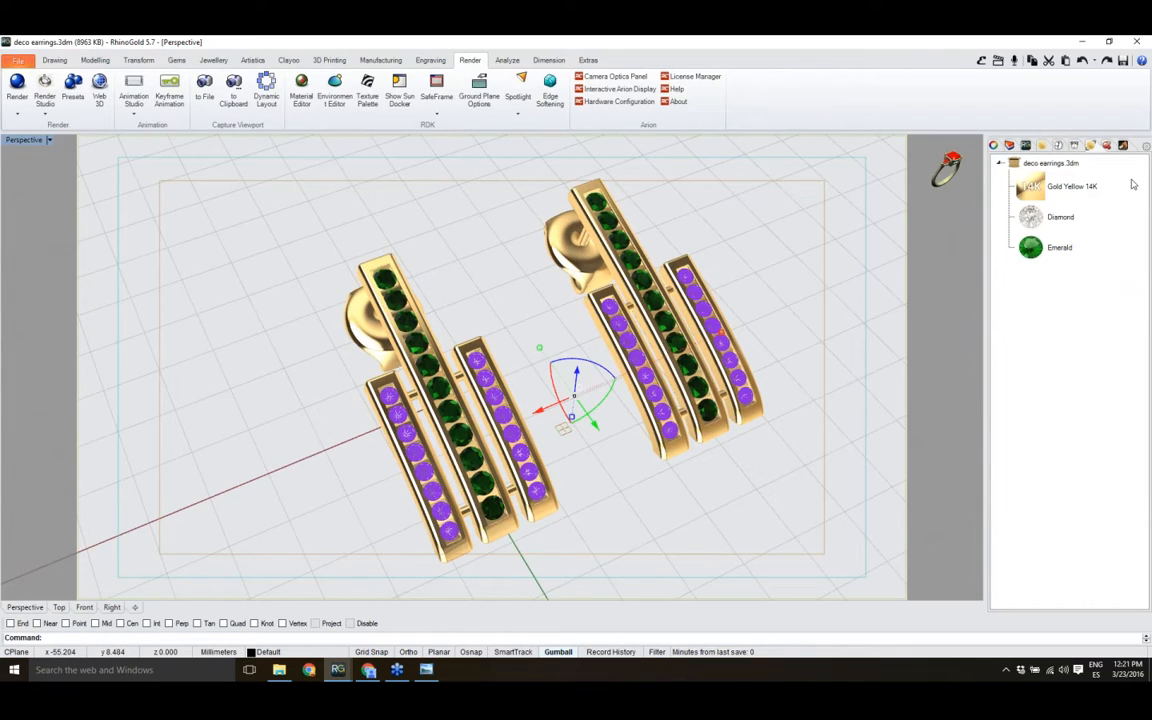
pyautogui.click(1123, 146)
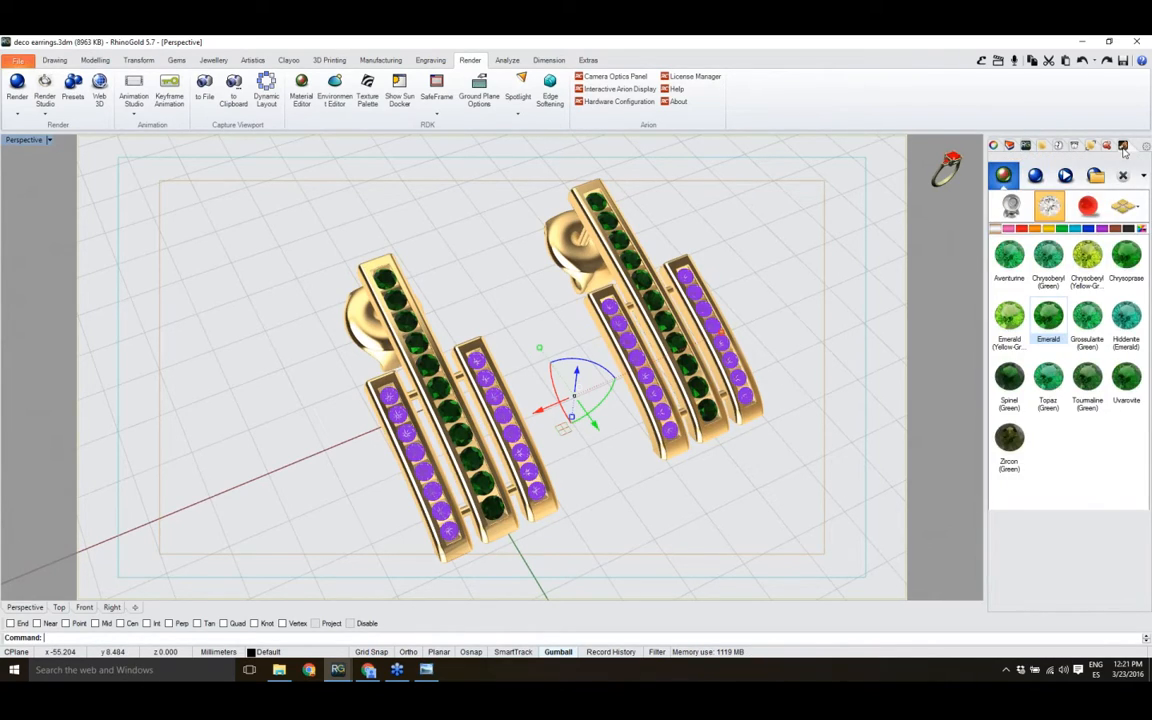
pyautogui.click(1058, 207)
pyautogui.doubleClick(1048, 264)
pyautogui.click(777, 475)
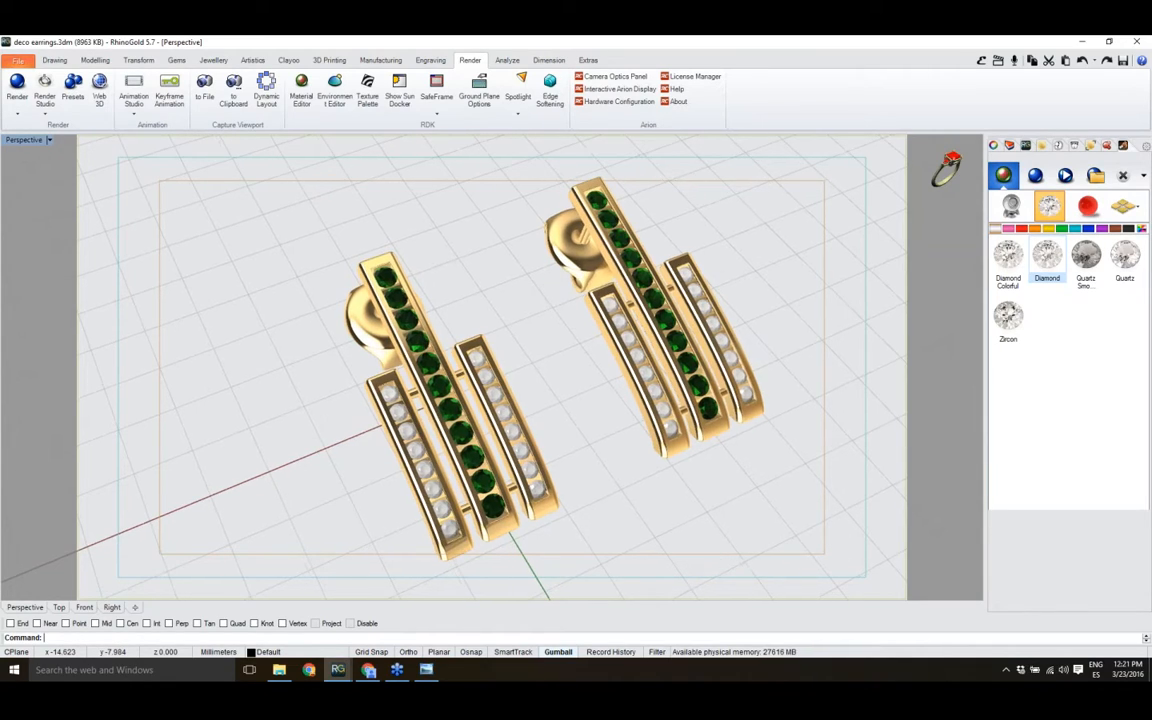
# - Select all green gems in the central channels by their Emerald material and assign them the Emerald render material
pyautogui.keyDown('shift'); pyautogui.moveTo(493, 299); pyautogui.dragTo(496, 289, button='right'); pyautogui.keyUp('shift')
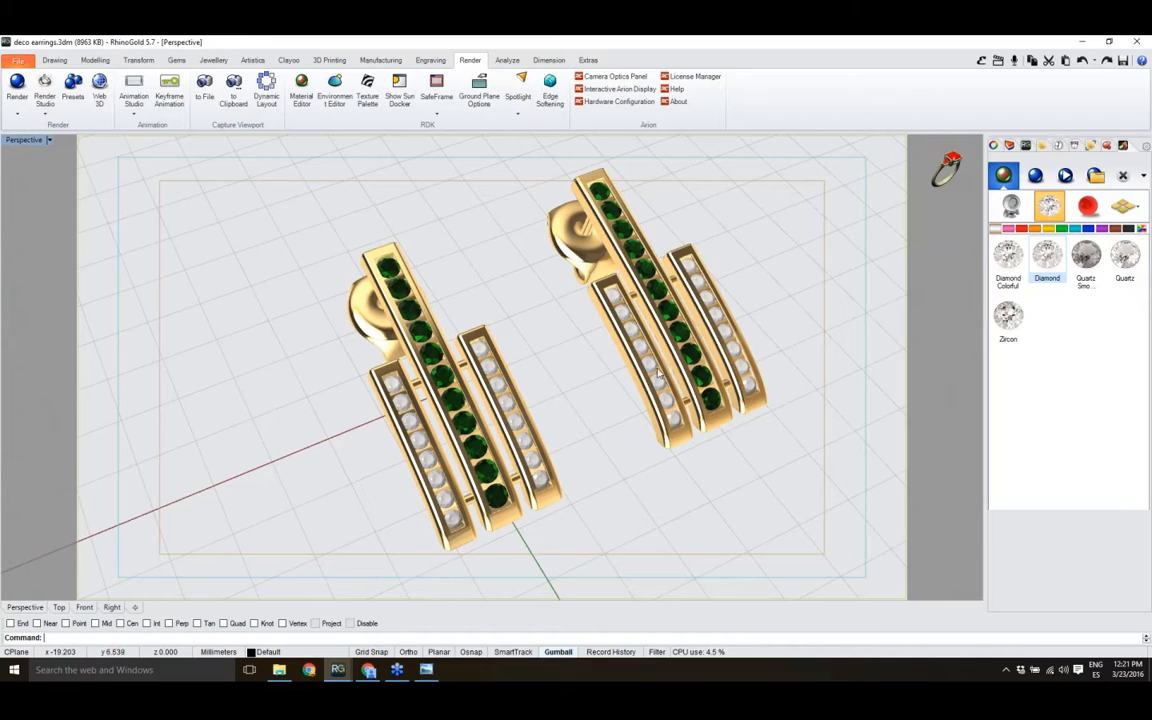
pyautogui.click(1091, 146)
pyautogui.click(1060, 218)
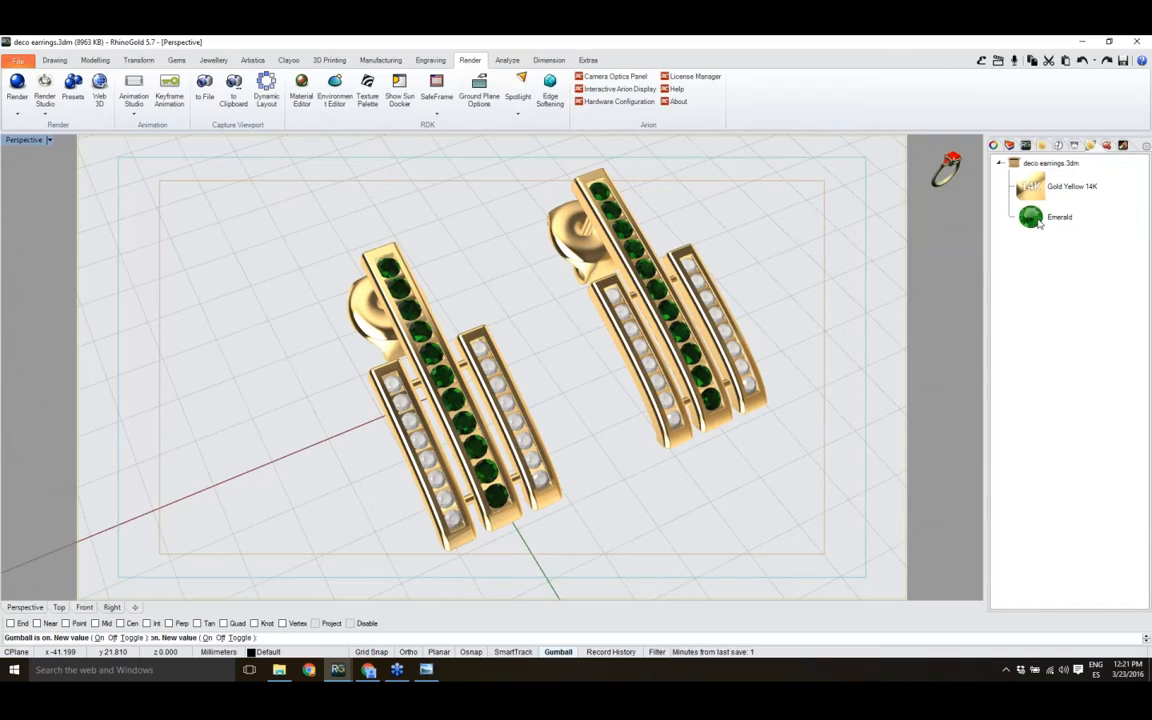
pyautogui.click(1010, 146)
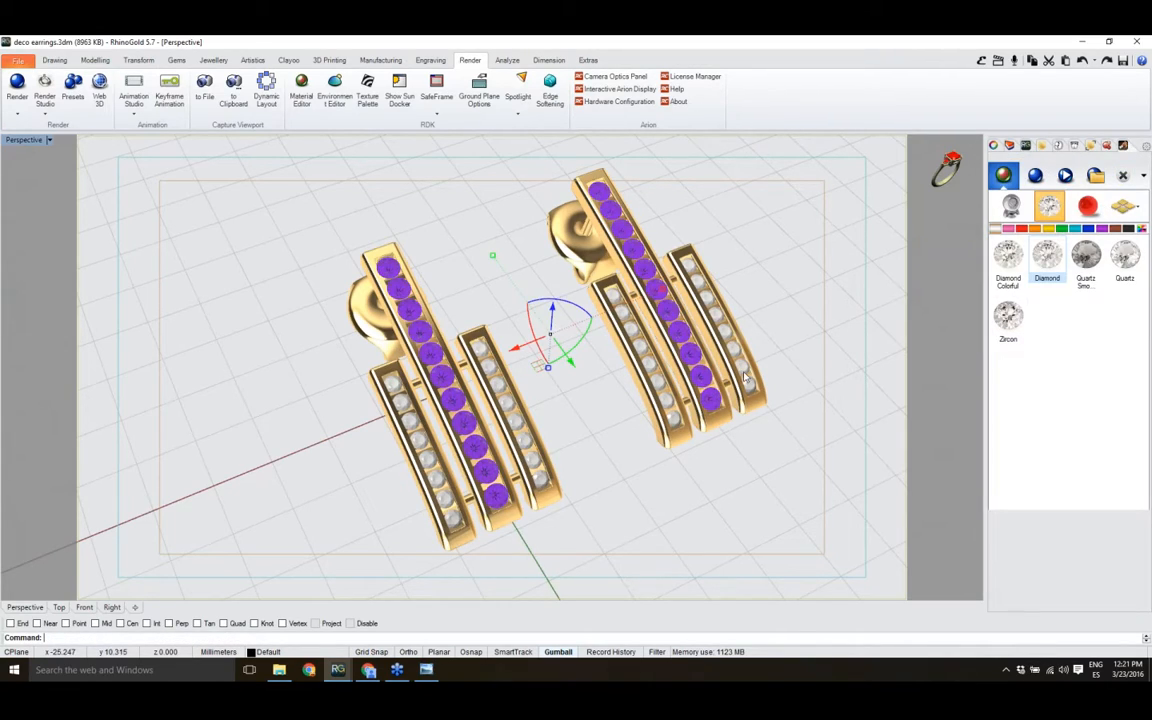
pyautogui.click(1062, 229)
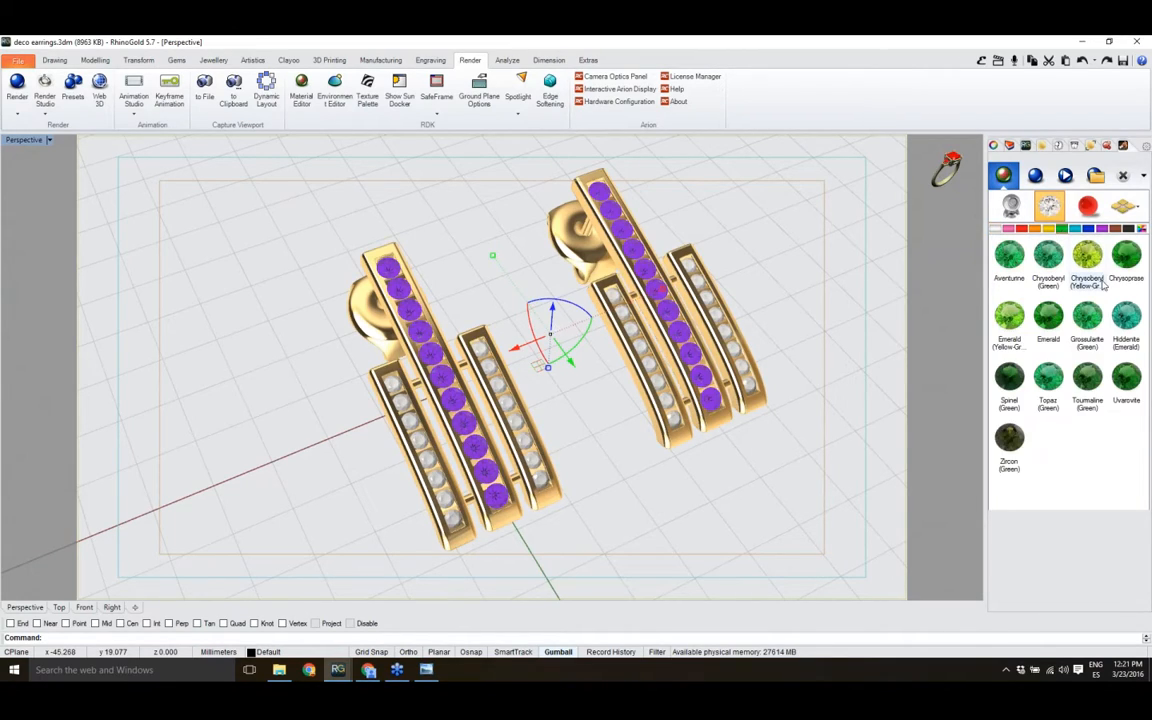
pyautogui.click(1050, 322)
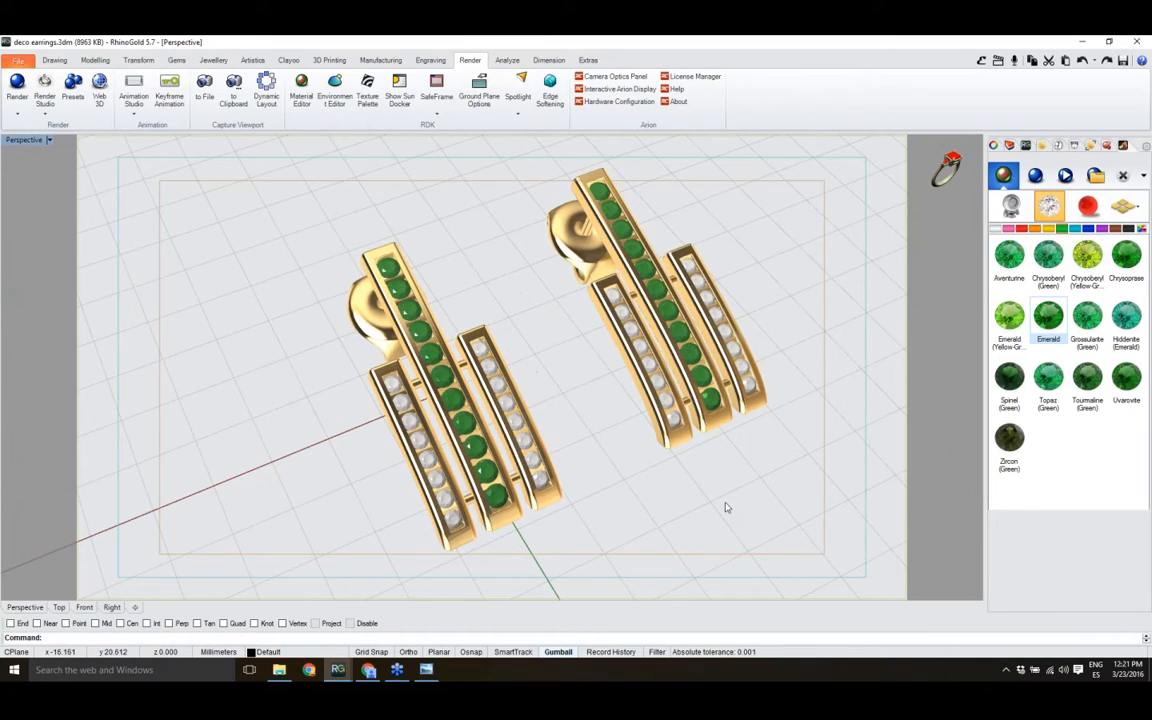
# - Select all 14K yellow gold parts by material, assign them Yellow Gold Polish (+2), and clear the selection
pyautogui.click(1091, 149)
pyautogui.click(1045, 189)
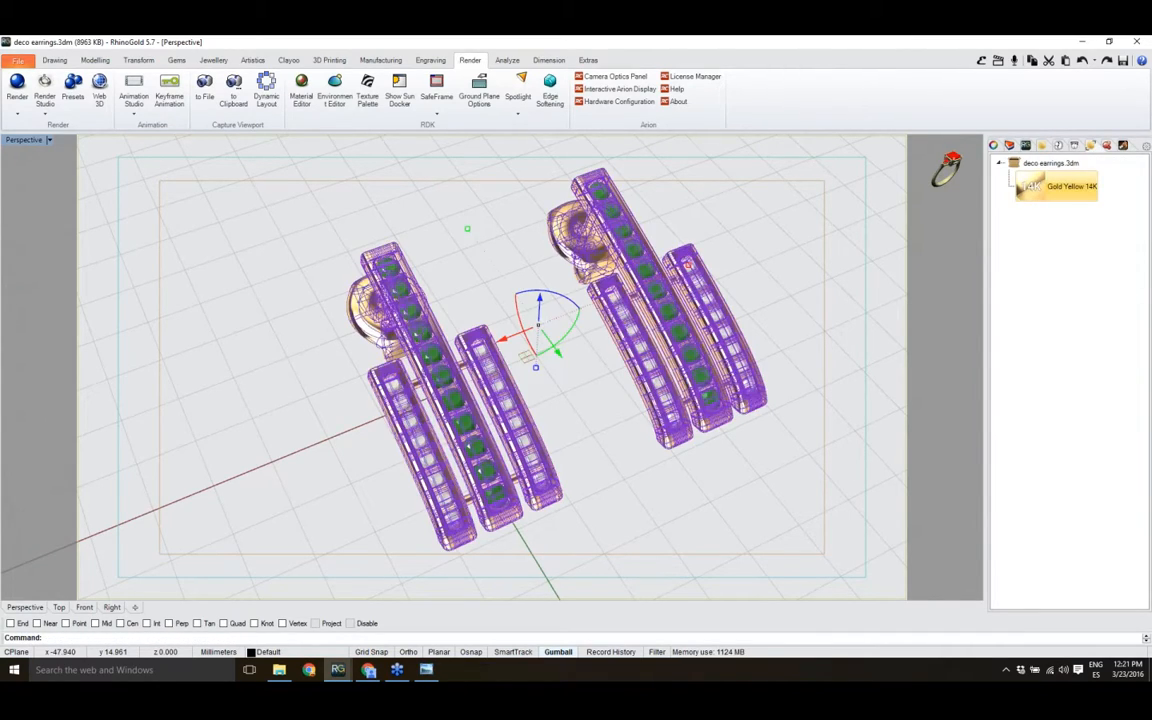
pyautogui.click(1122, 147)
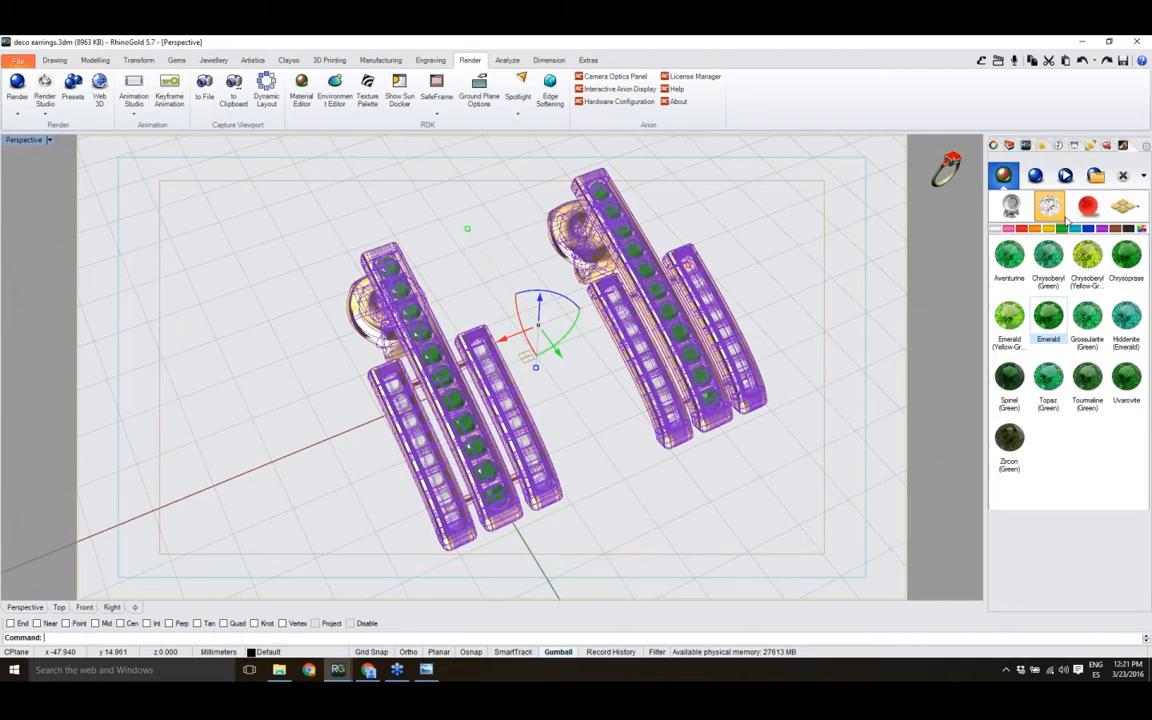
pyautogui.click(1011, 207)
pyautogui.click(1043, 250)
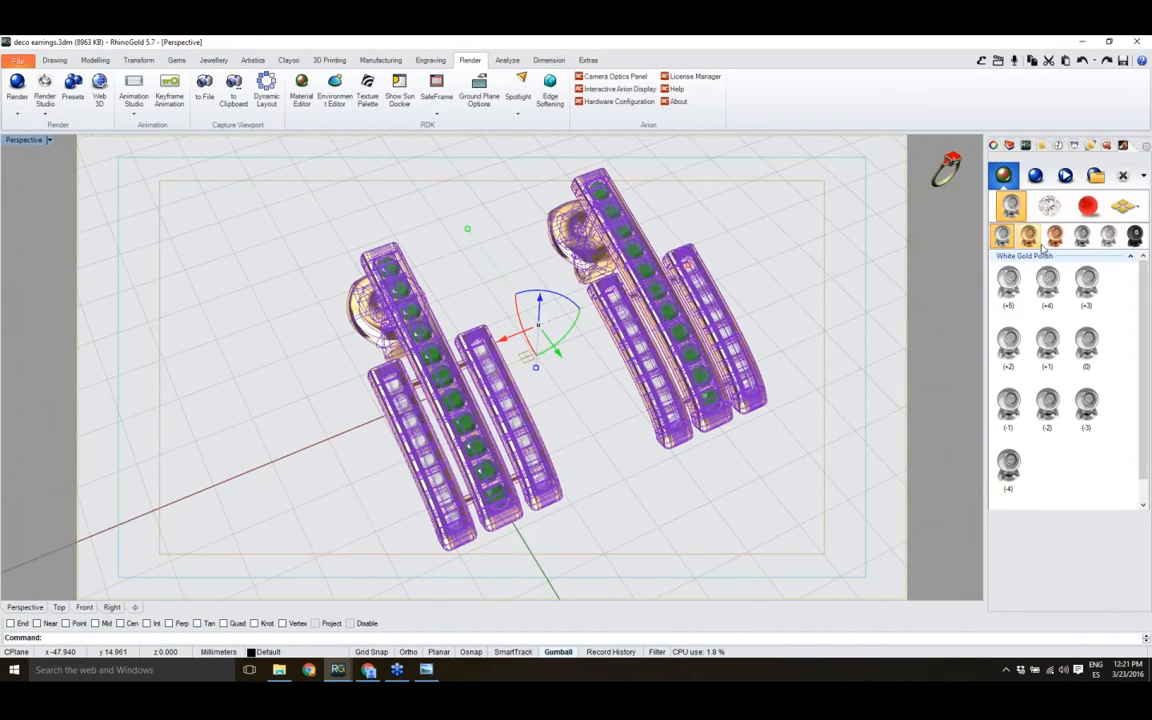
pyautogui.click(1030, 237)
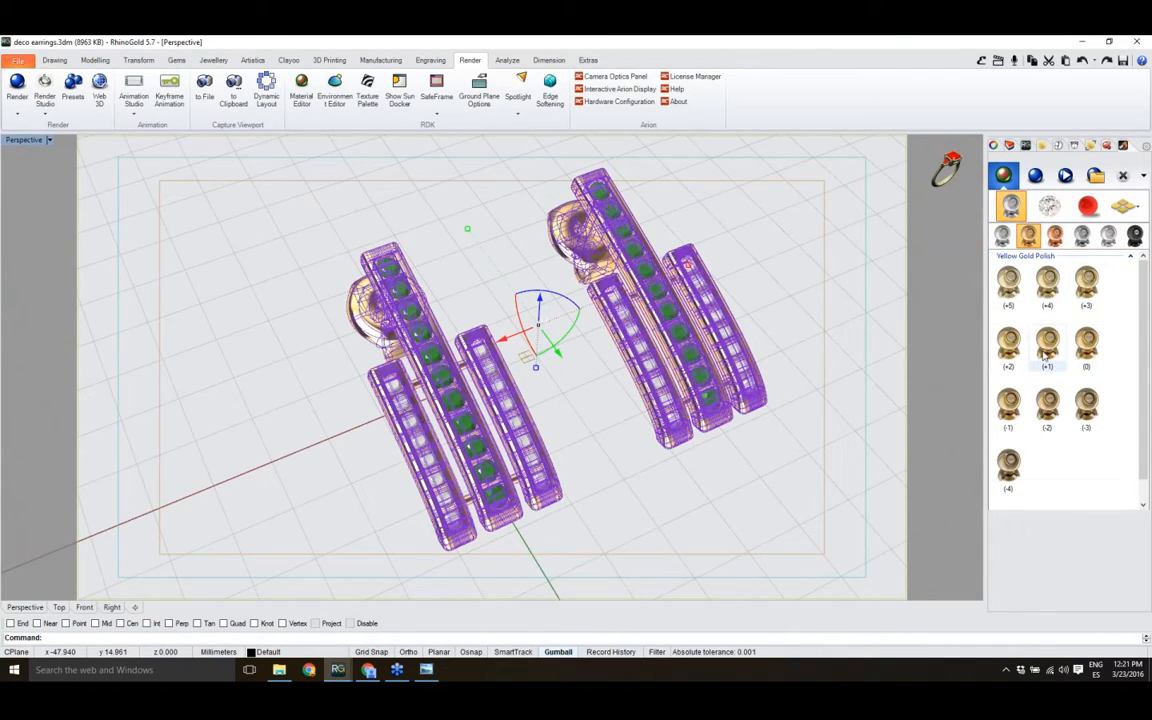
pyautogui.click(1008, 340)
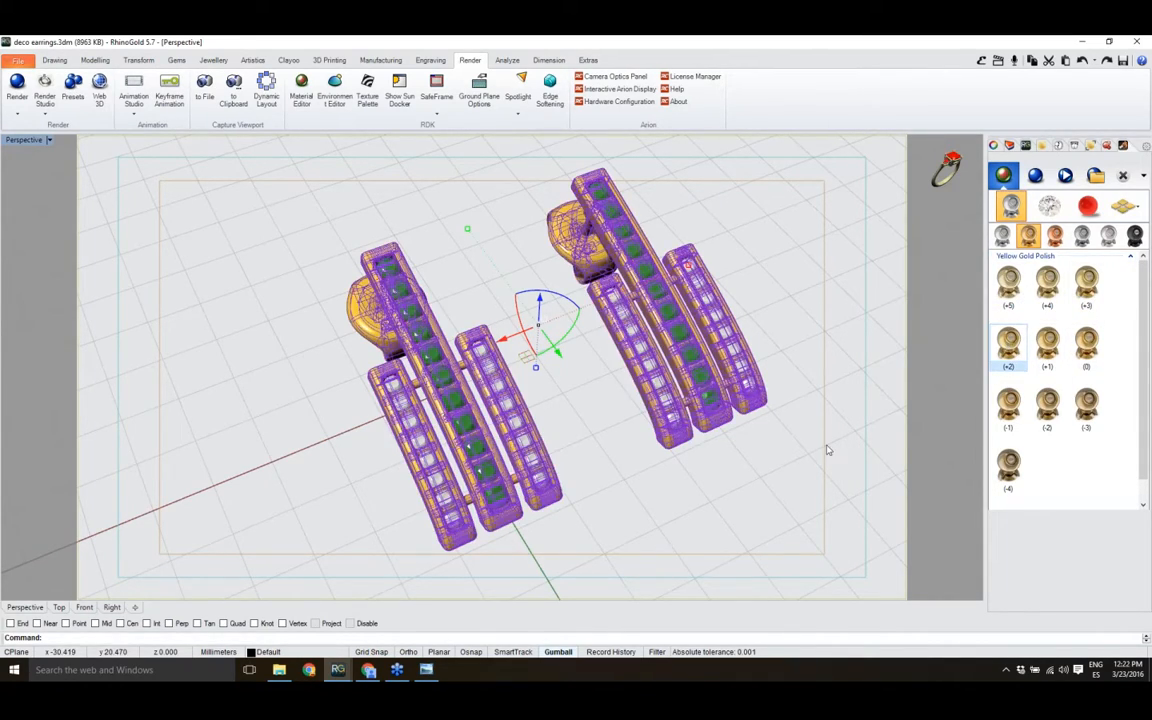
pyautogui.click(758, 476)
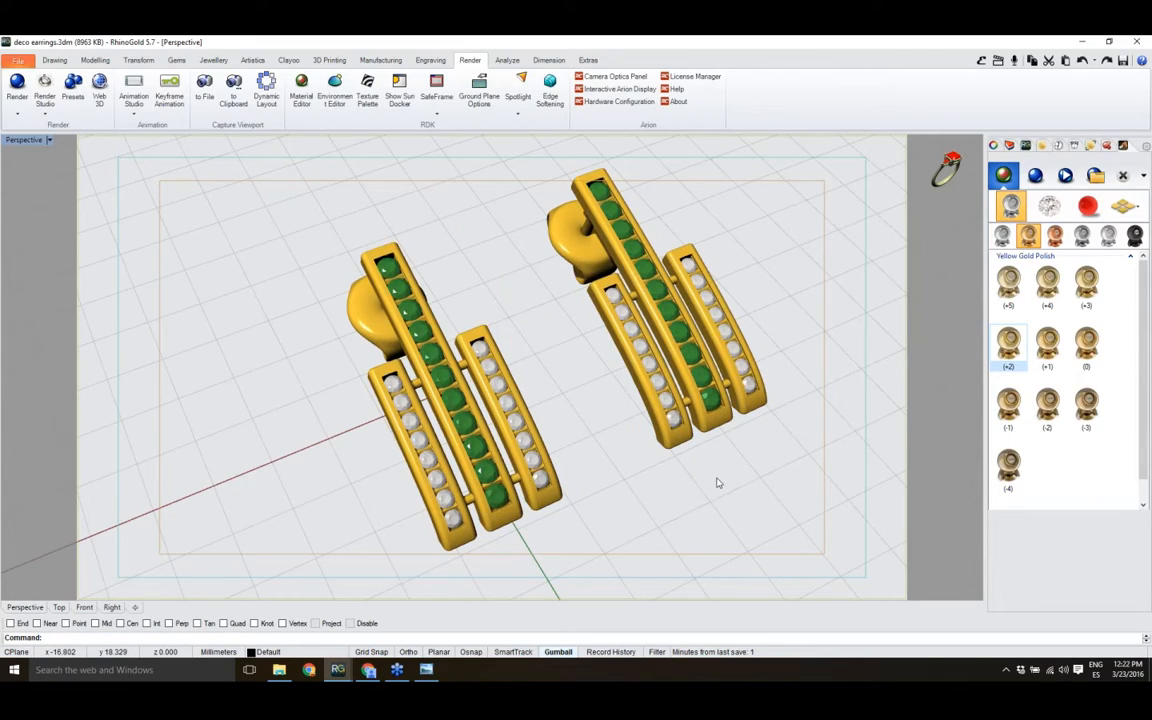
# - Set the render resolution to 800x600, frame both earrings in the safe frame, and start the render
pyautogui.scroll(-1, 587, 446)
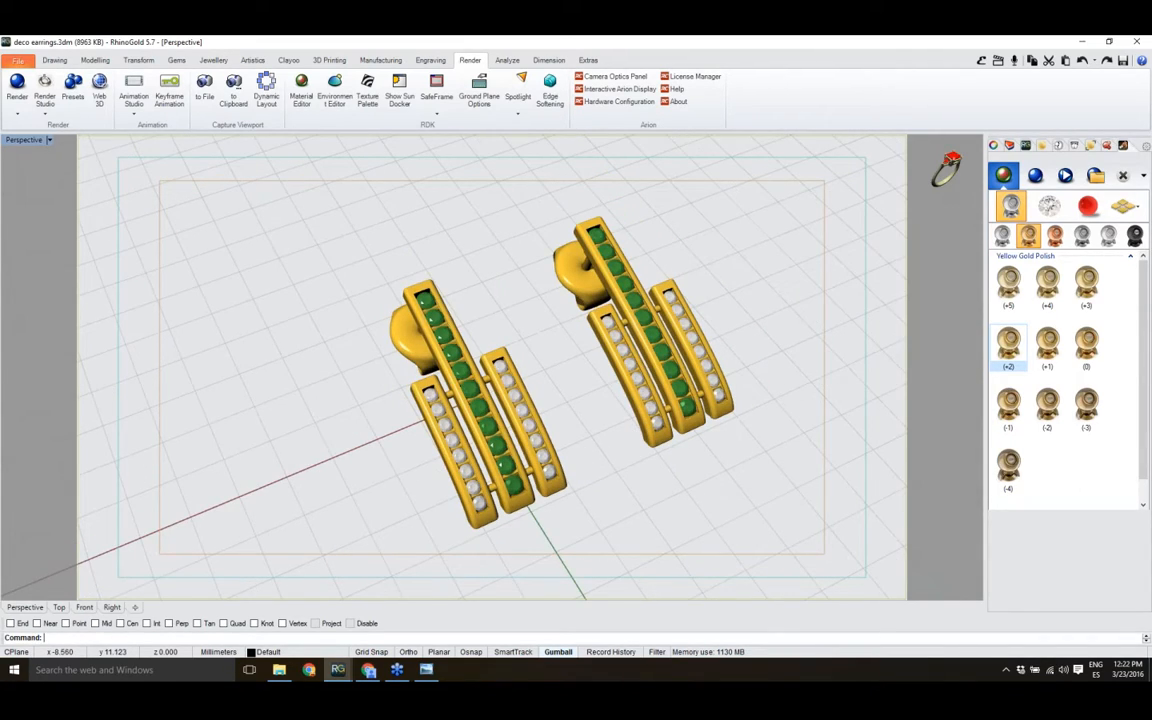
pyautogui.keyDown('shift'); pyautogui.moveTo(584, 446); pyautogui.dragTo(567, 451, button='right'); pyautogui.keyUp('shift')
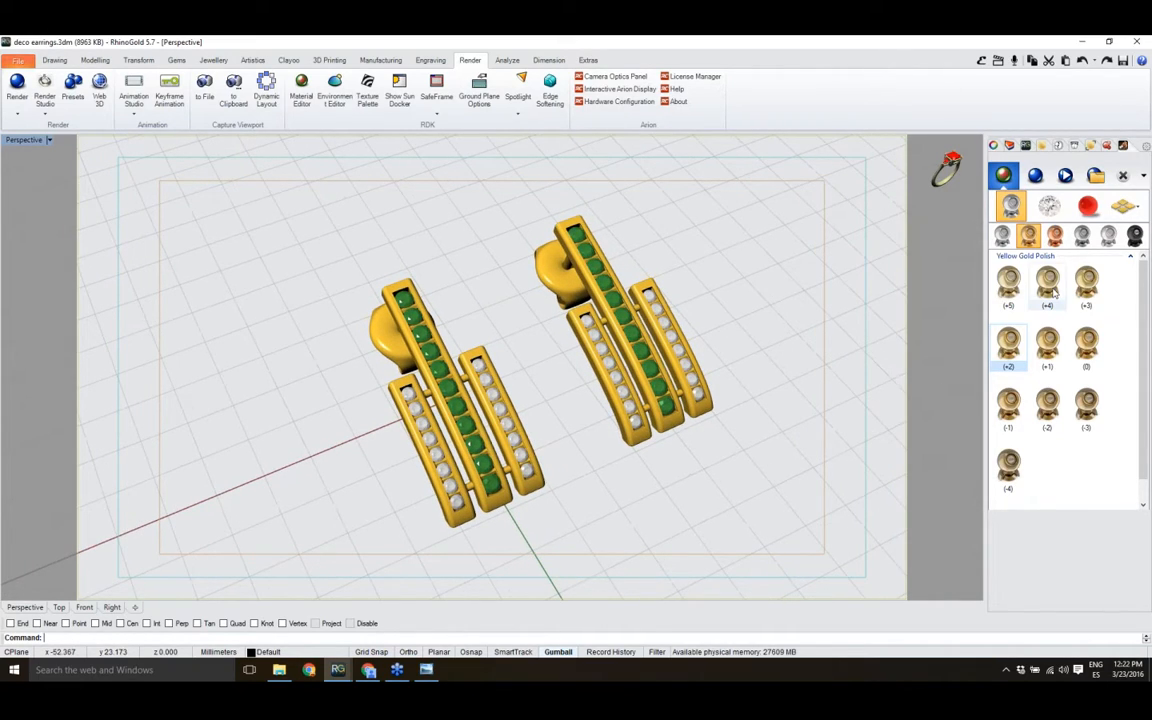
pyautogui.click(1034, 178)
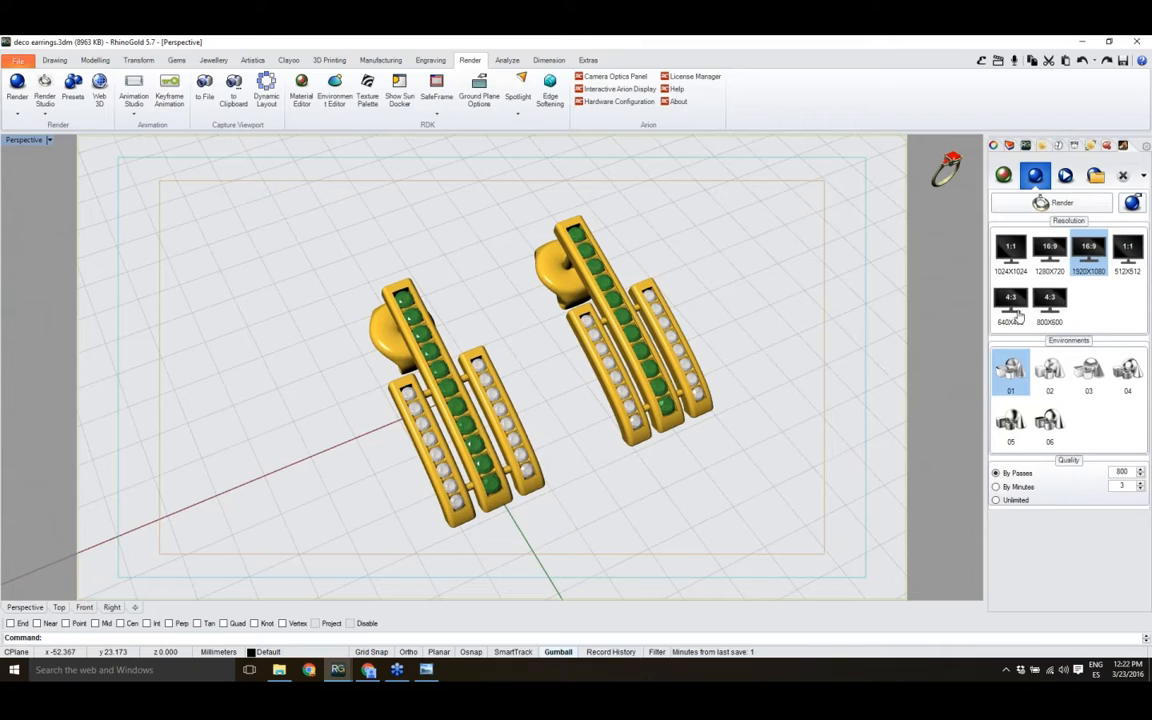
pyautogui.click(1049, 305)
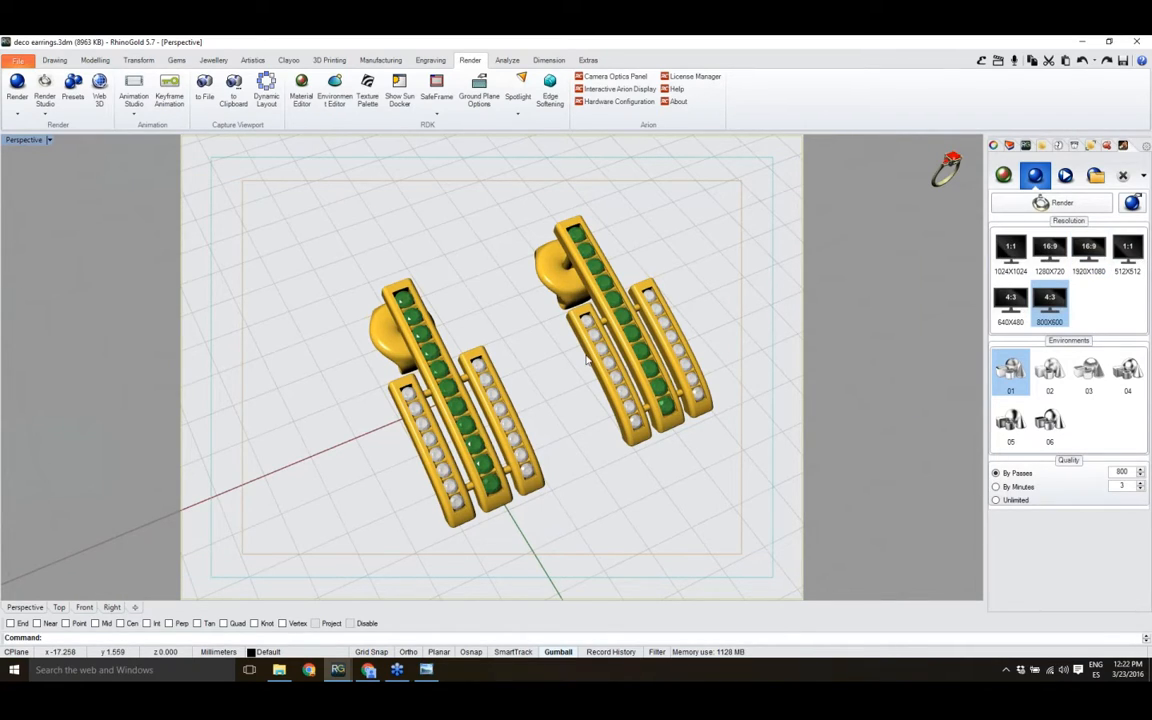
pyautogui.moveTo(500, 350); pyautogui.dragTo(562, 400, button='right')
pyautogui.click(1078, 204)
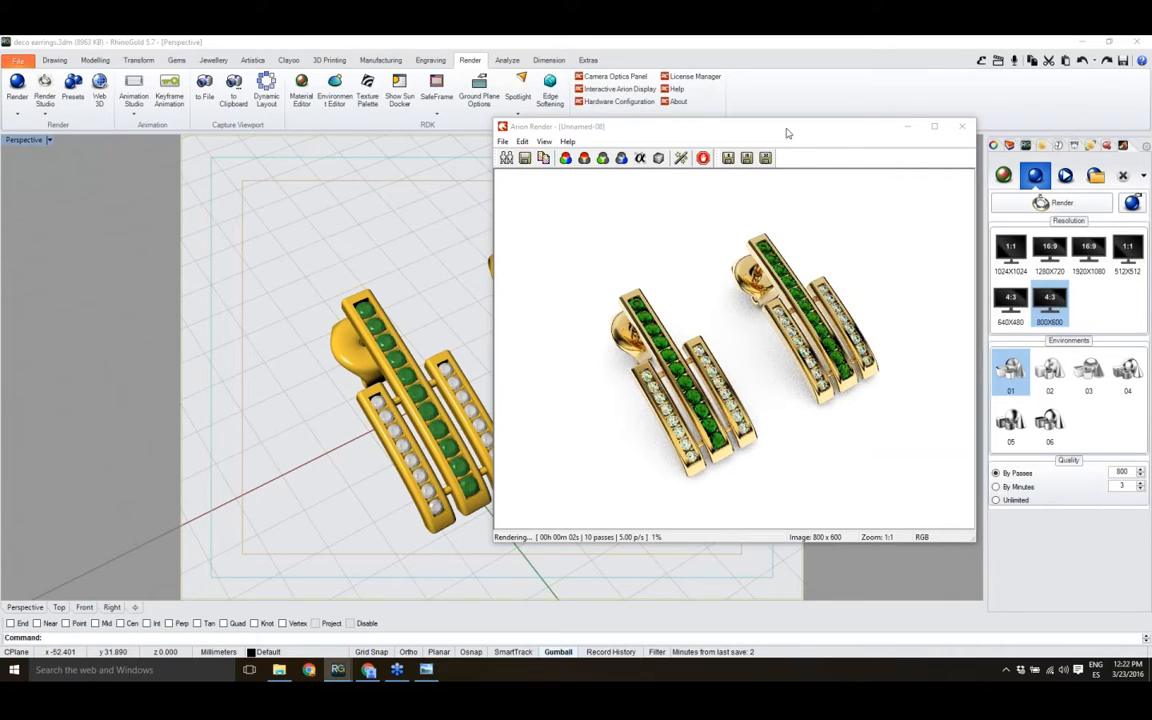
# - Let the render of the earrings refine in its window, and stop it to pass the image to the image editor
pyautogui.moveTo(787, 133); pyautogui.dragTo(887, 101)
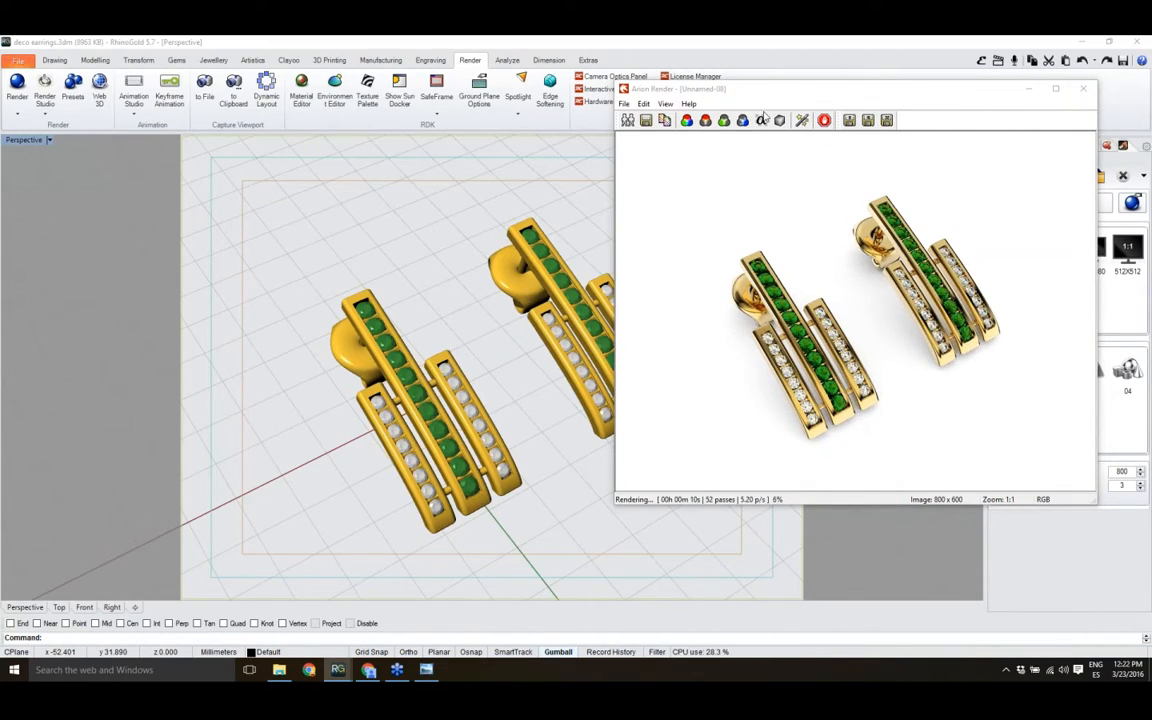
pyautogui.moveTo(768, 90); pyautogui.dragTo(621, 110)
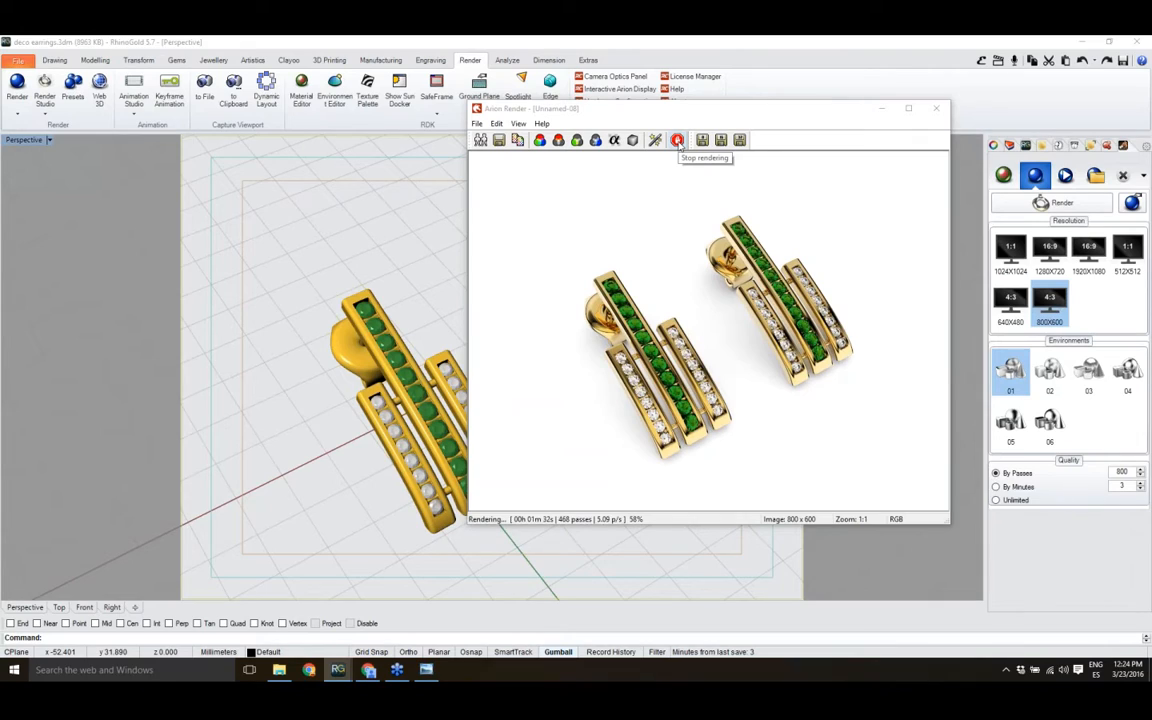
pyautogui.click(677, 141)
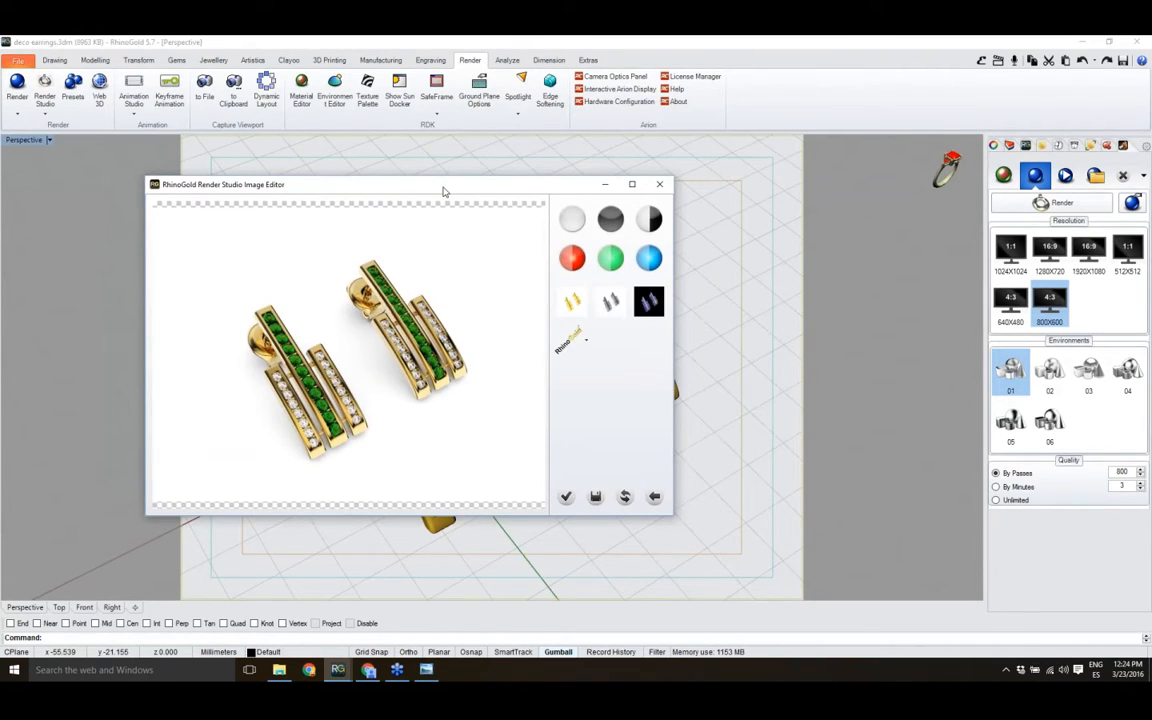
# - Apply a contrast adjustment to the rendered image and check the logo options without adding a logo
pyautogui.moveTo(444, 190); pyautogui.dragTo(489, 162)
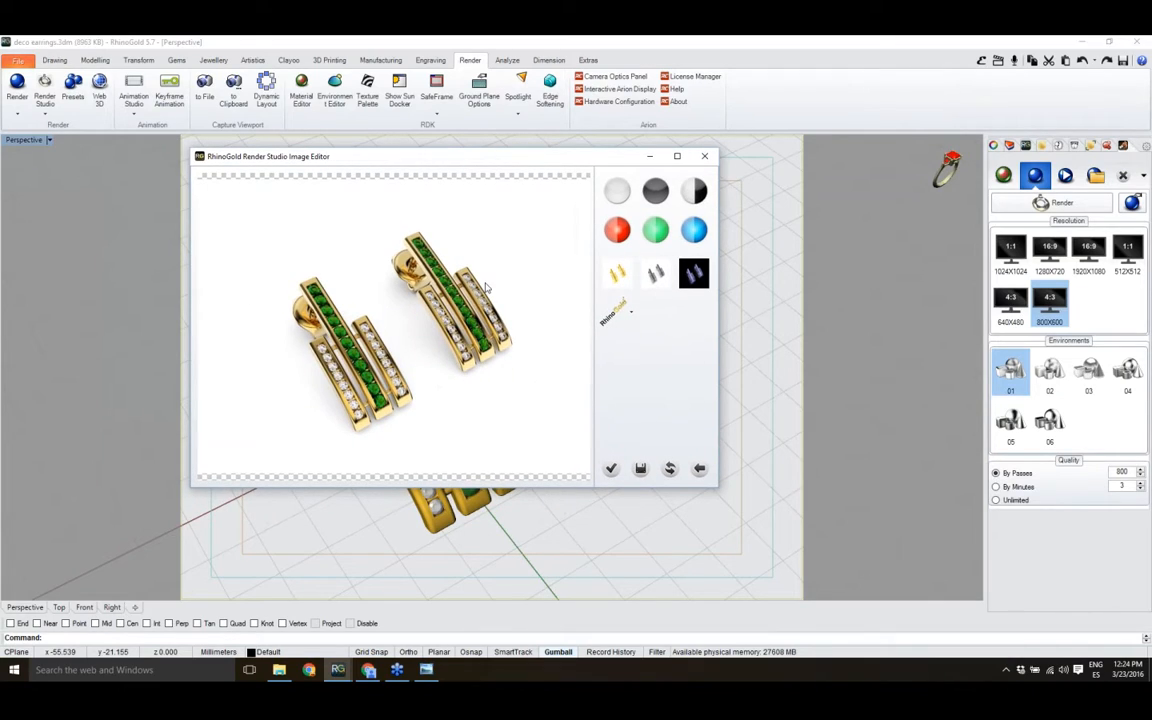
pyautogui.click(693, 197)
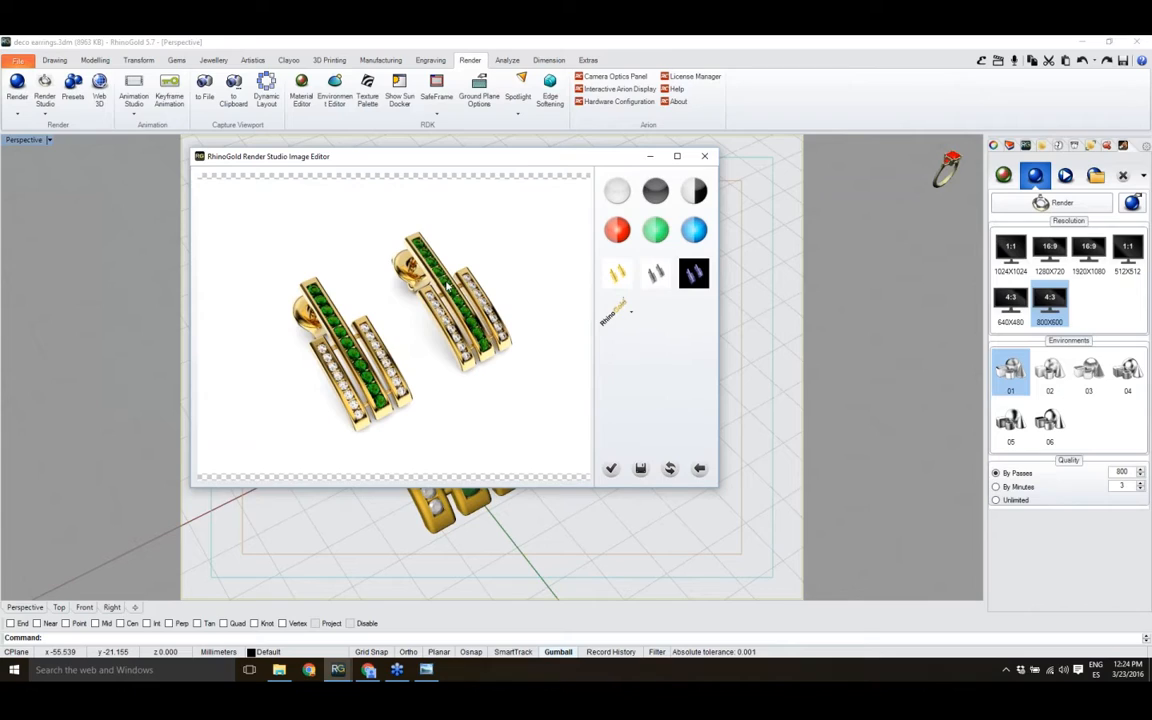
pyautogui.click(630, 313)
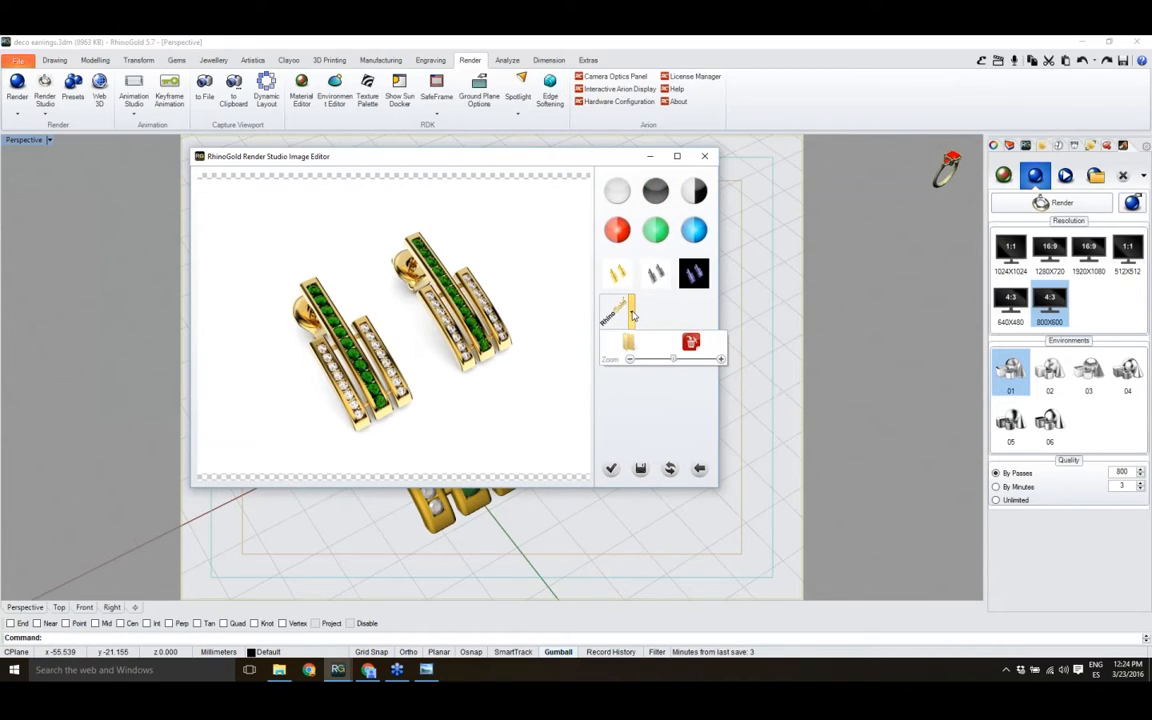
pyautogui.click(632, 315)
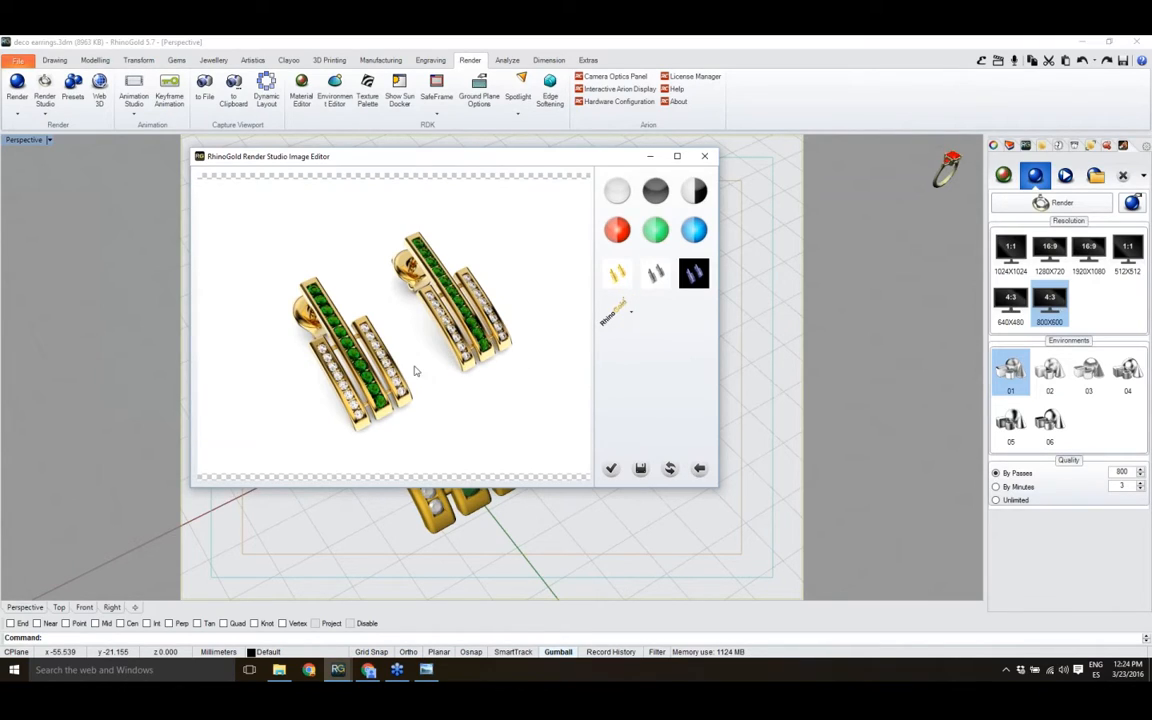
# - Save the rendered image to the Desktop as a JPEG named render and close the image editor
pyautogui.click(642, 469)
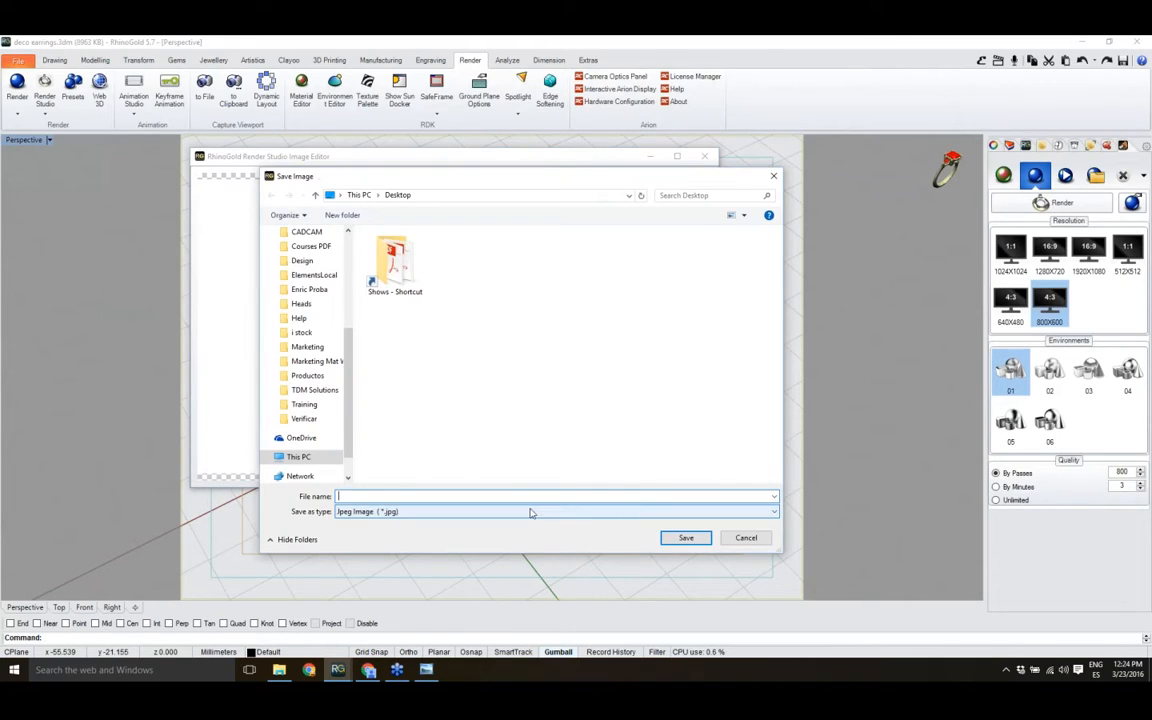
pyautogui.write('render')
pyautogui.click(684, 539)
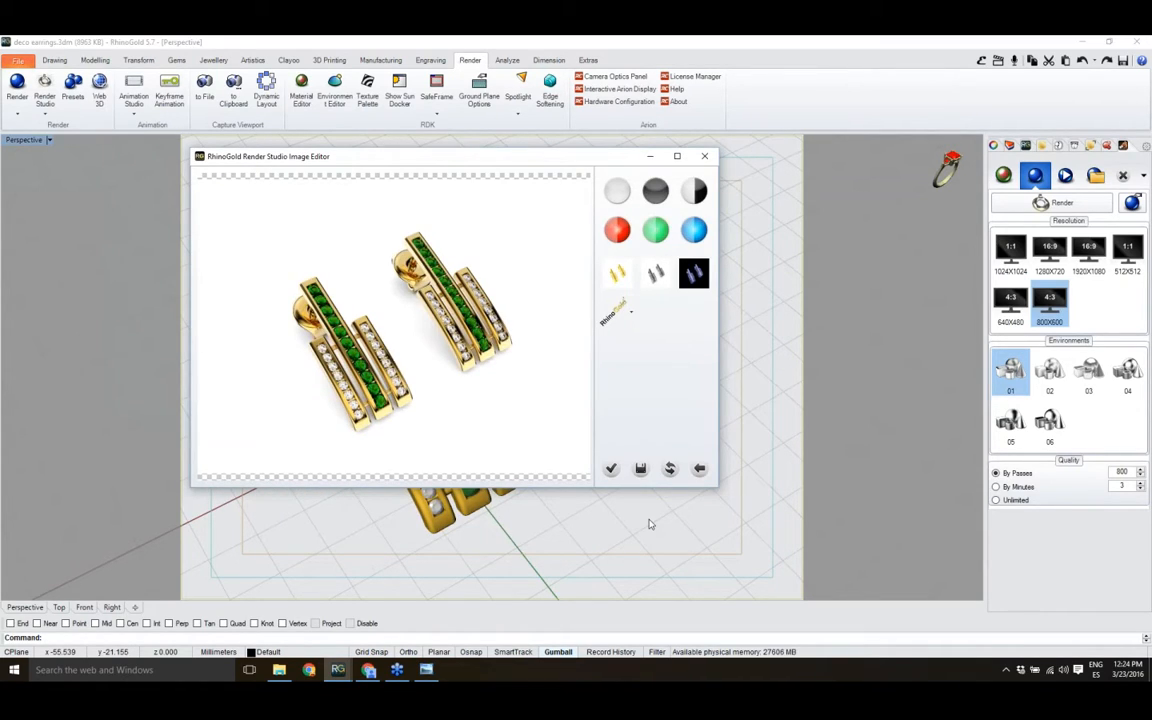
pyautogui.click(702, 160)
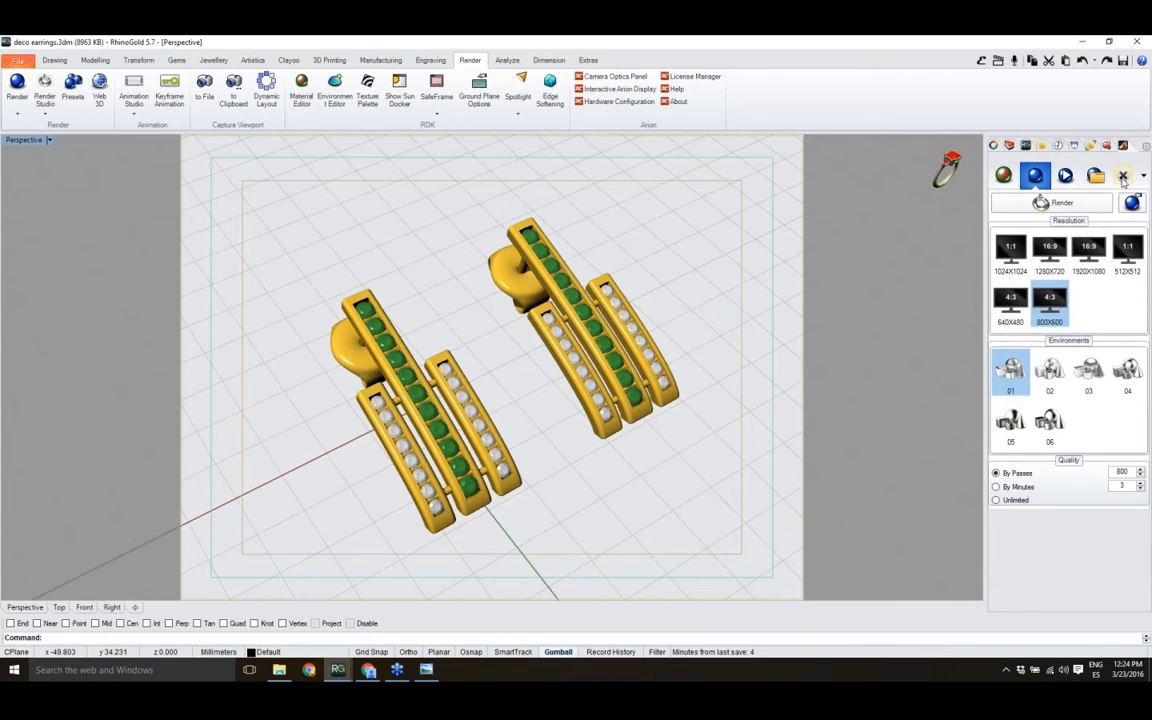
# - Exit Render Studio, restoring the earrings' original display materials
pyautogui.click(1123, 177)
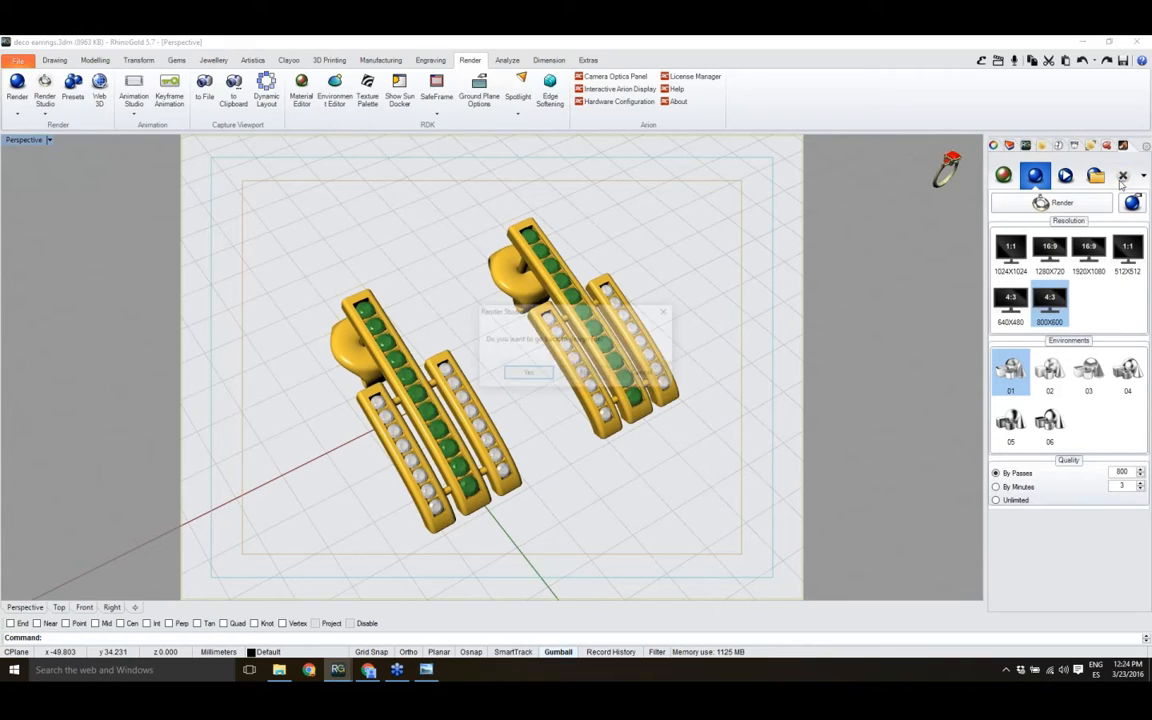
pyautogui.click(543, 375)
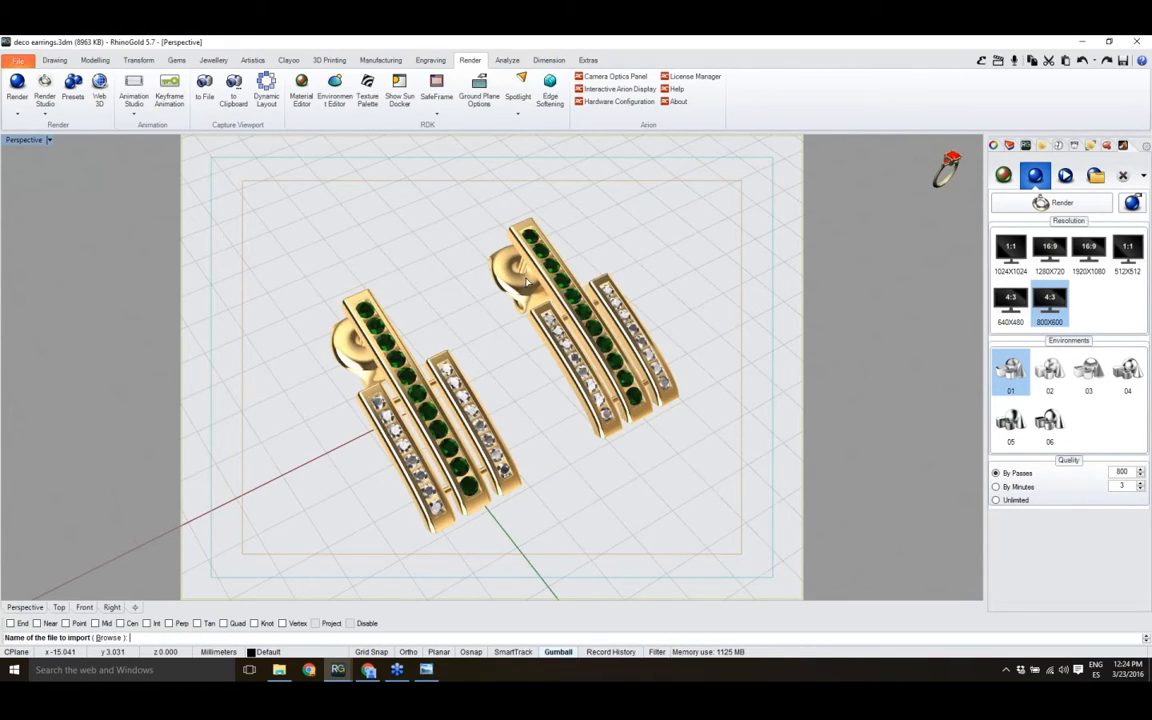
pyautogui.click(290, 404)
pyautogui.moveTo(290, 405); pyautogui.dragTo(540, 405, button='right')
pyautogui.scroll(2, 492, 409)
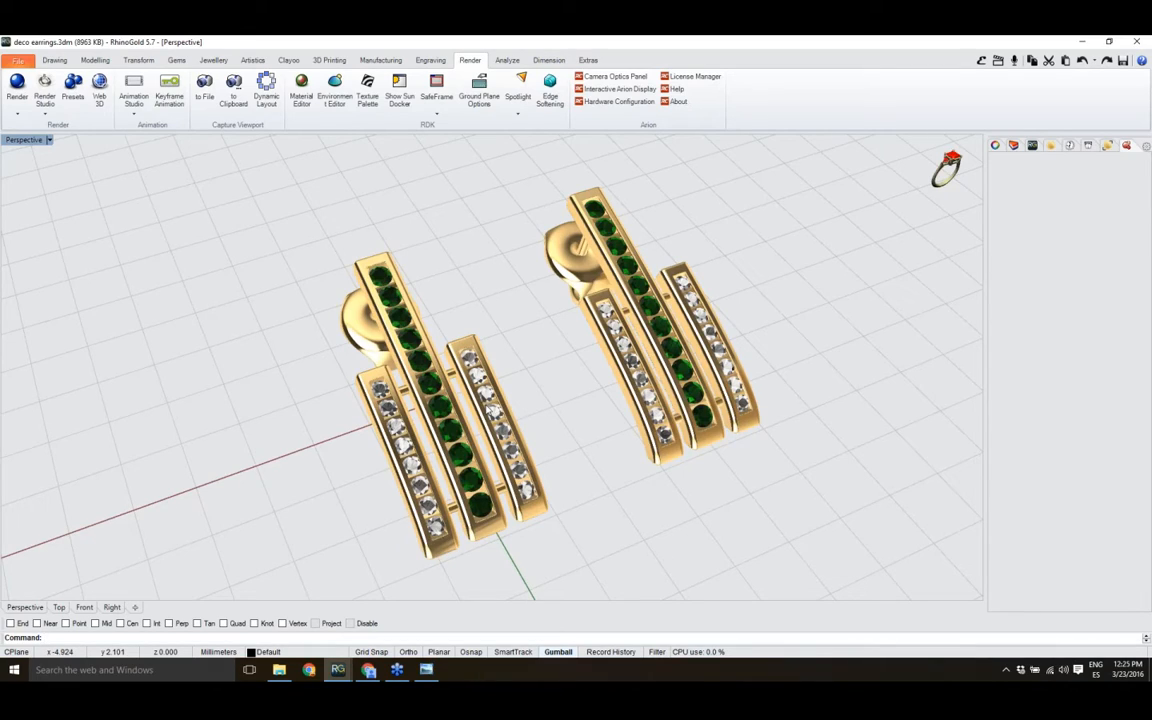
# - Examine the finished pair of earrings from the front, from above and from a low side angle, at different distances
pyautogui.moveTo(571, 470)
pyautogui.mouseDown(button='right')
pyautogui.moveTo(570, 482)
pyautogui.moveTo(560, 468)
pyautogui.mouseUp(button='right')
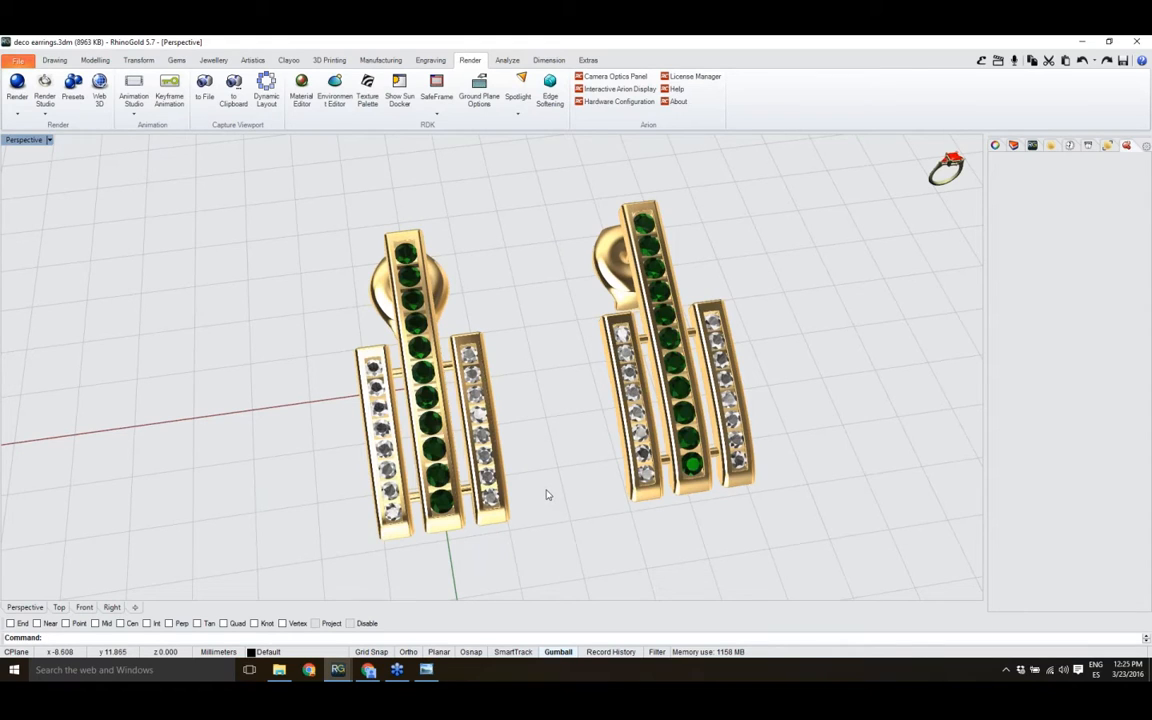
pyautogui.scroll(-2, 542, 450)
pyautogui.scroll(4, 542, 450)
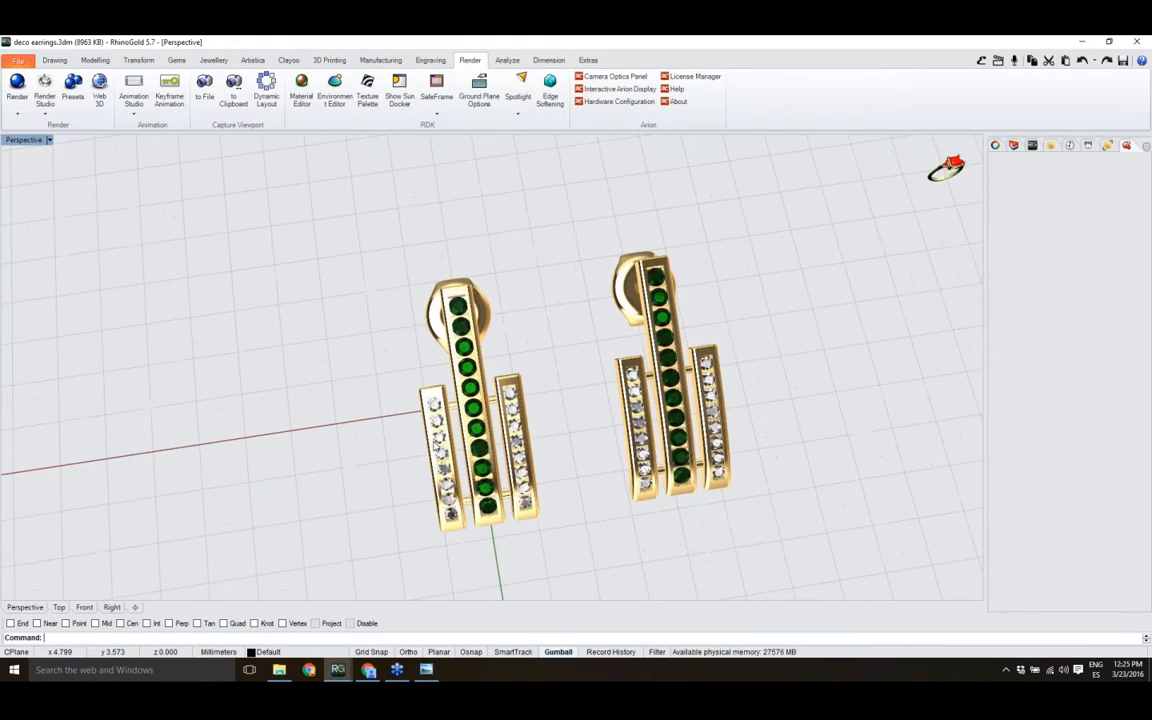
pyautogui.moveTo(423, 460); pyautogui.dragTo(452, 382, button='right')
pyautogui.scroll(-5, 472, 422)
pyautogui.scroll(4, 566, 400)
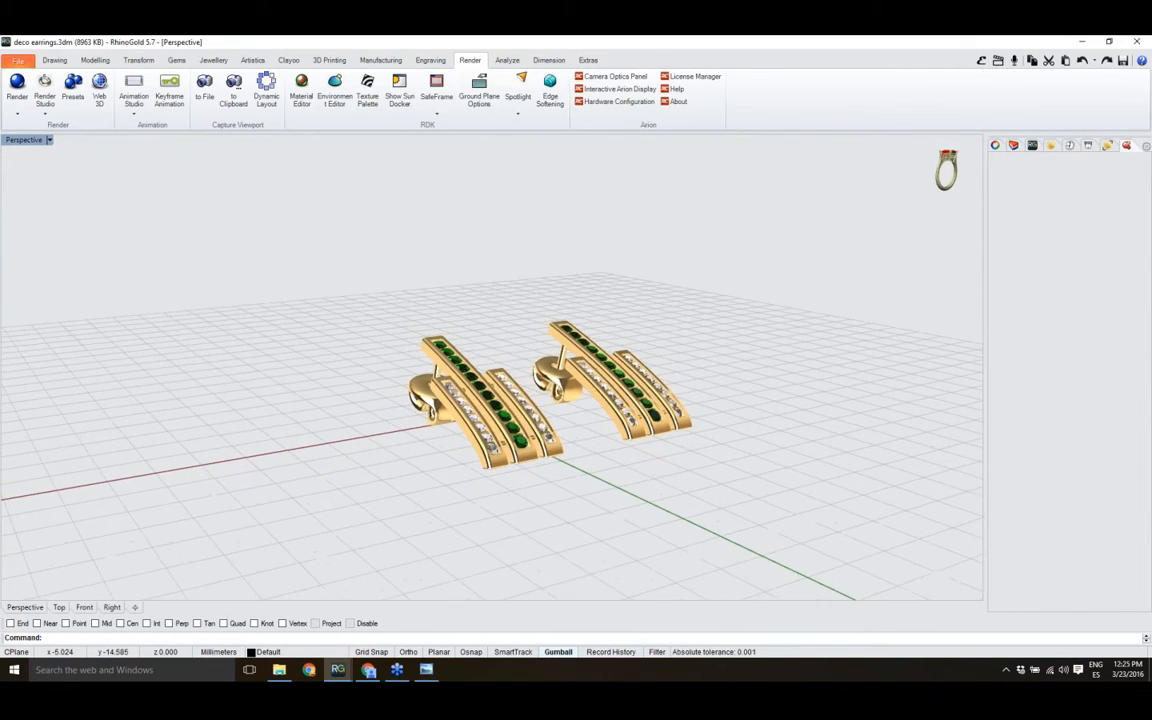
pyautogui.moveTo(563, 404); pyautogui.dragTo(597, 481, button='right')
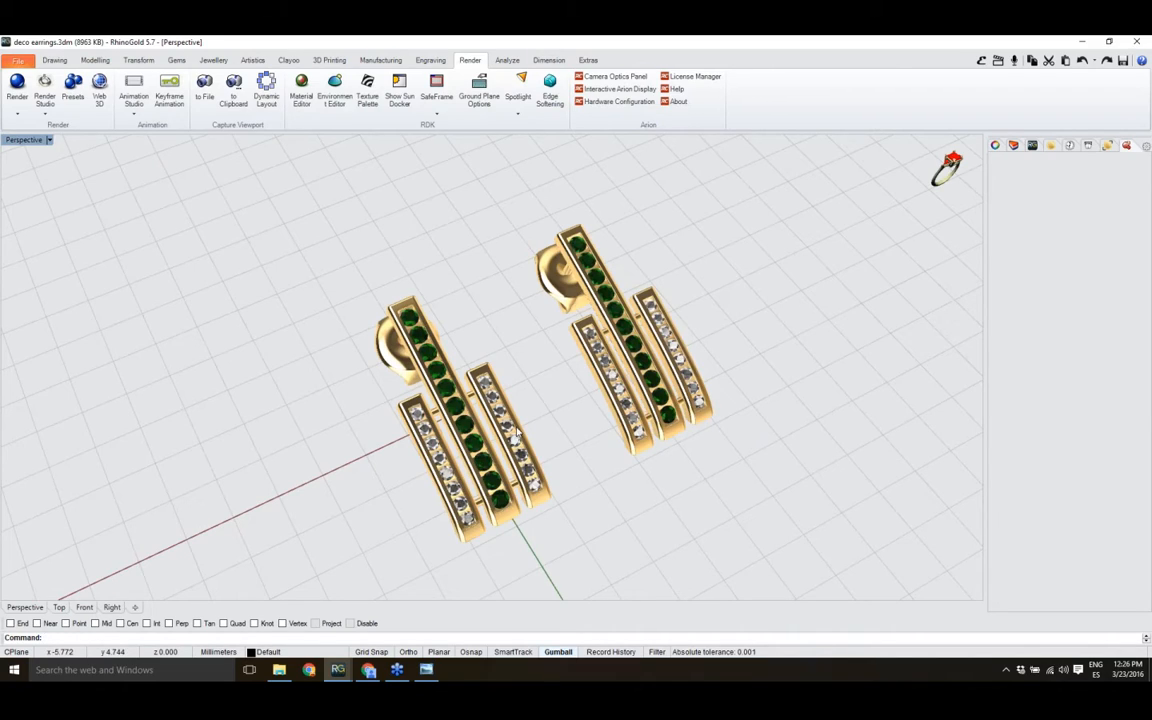
pyautogui.moveTo(726, 255); pyautogui.dragTo(673, 431, button='right')
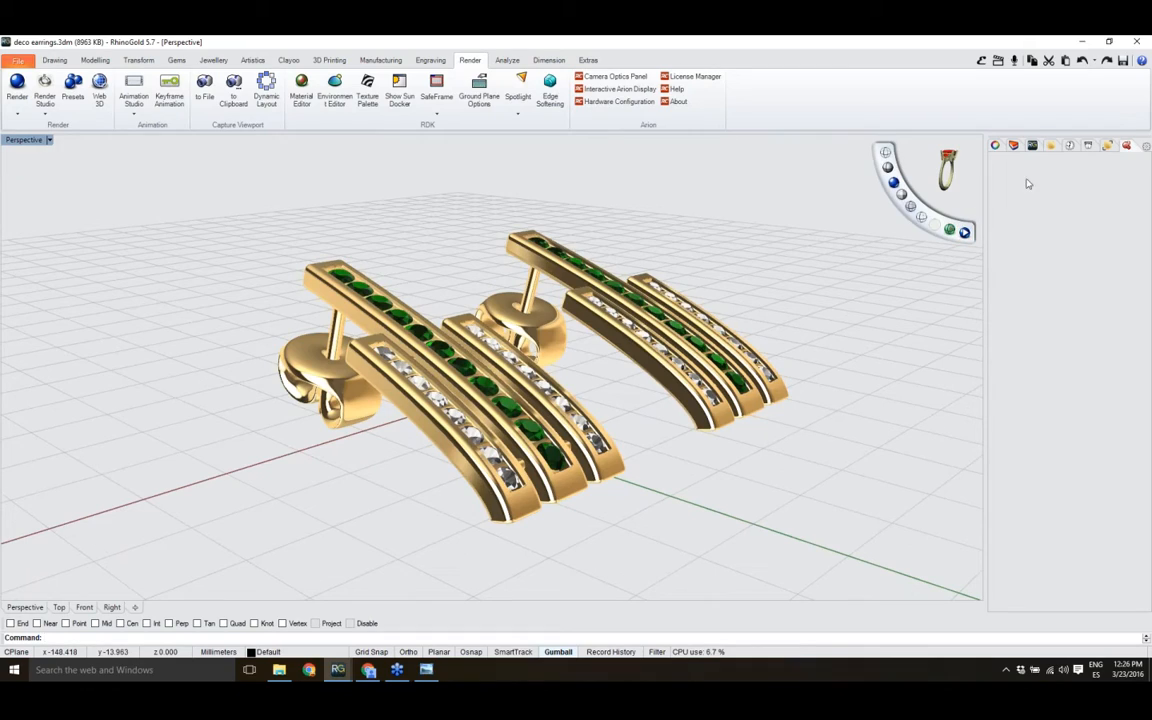
# - Show the gem materials in the material library beside the earrings
pyautogui.click(1050, 147)
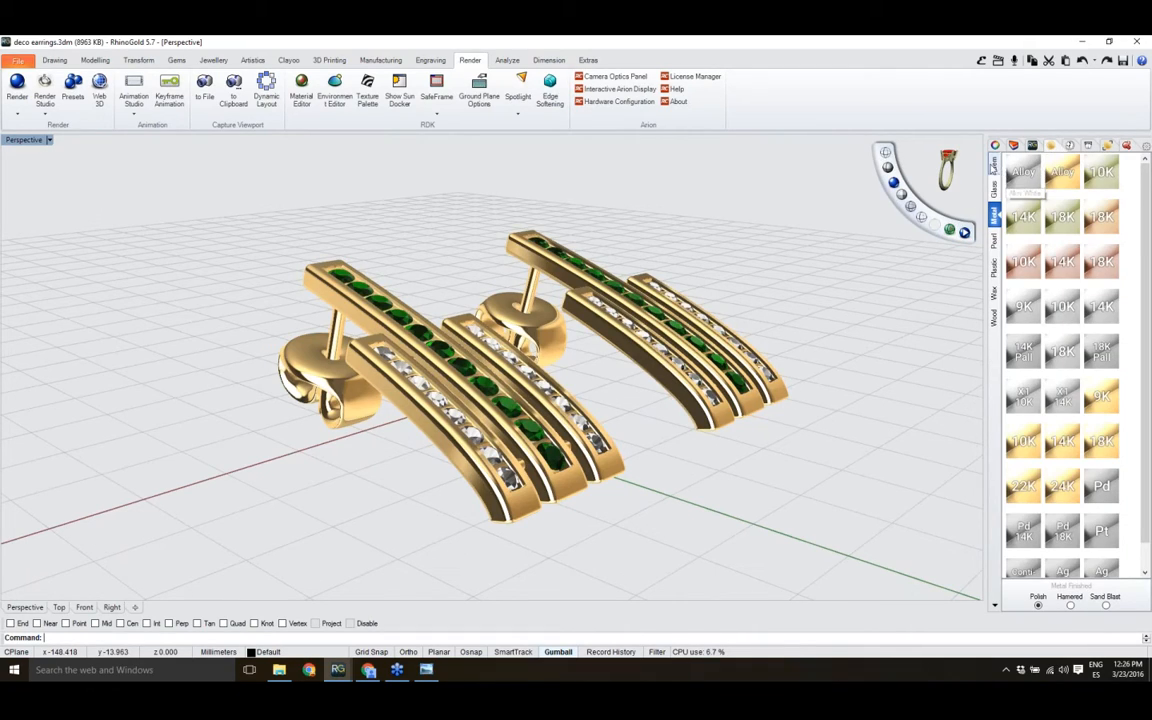
pyautogui.moveTo(601, 340); pyautogui.dragTo(605, 402, button='right')
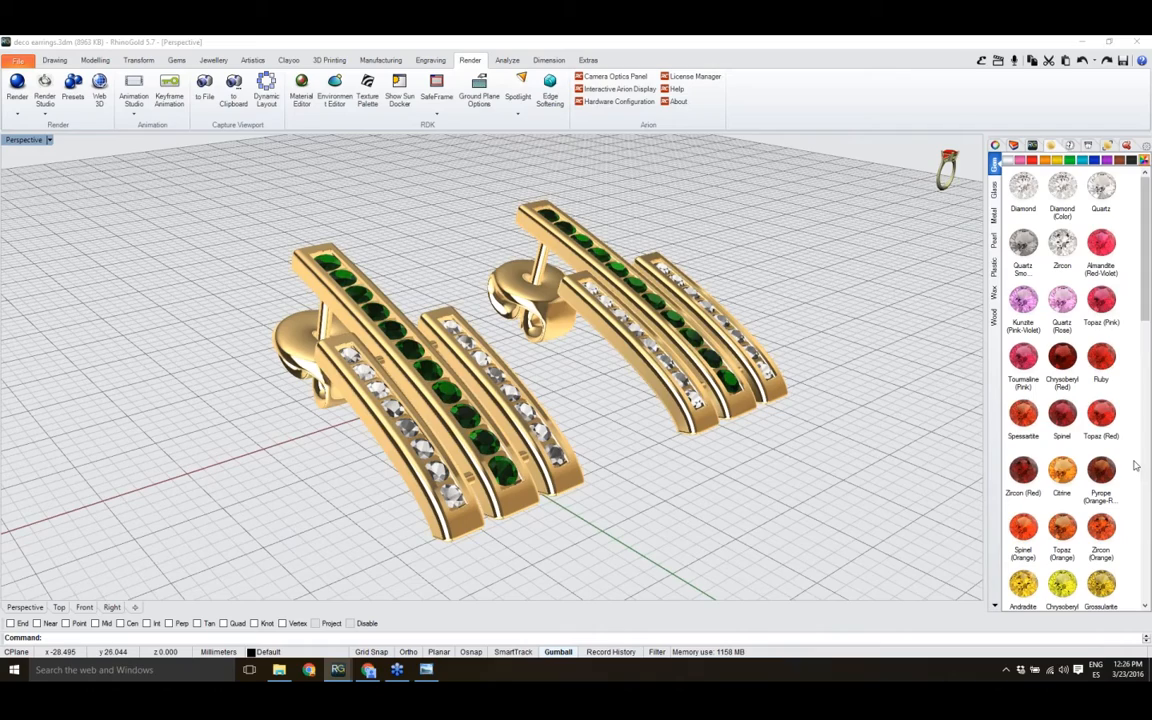